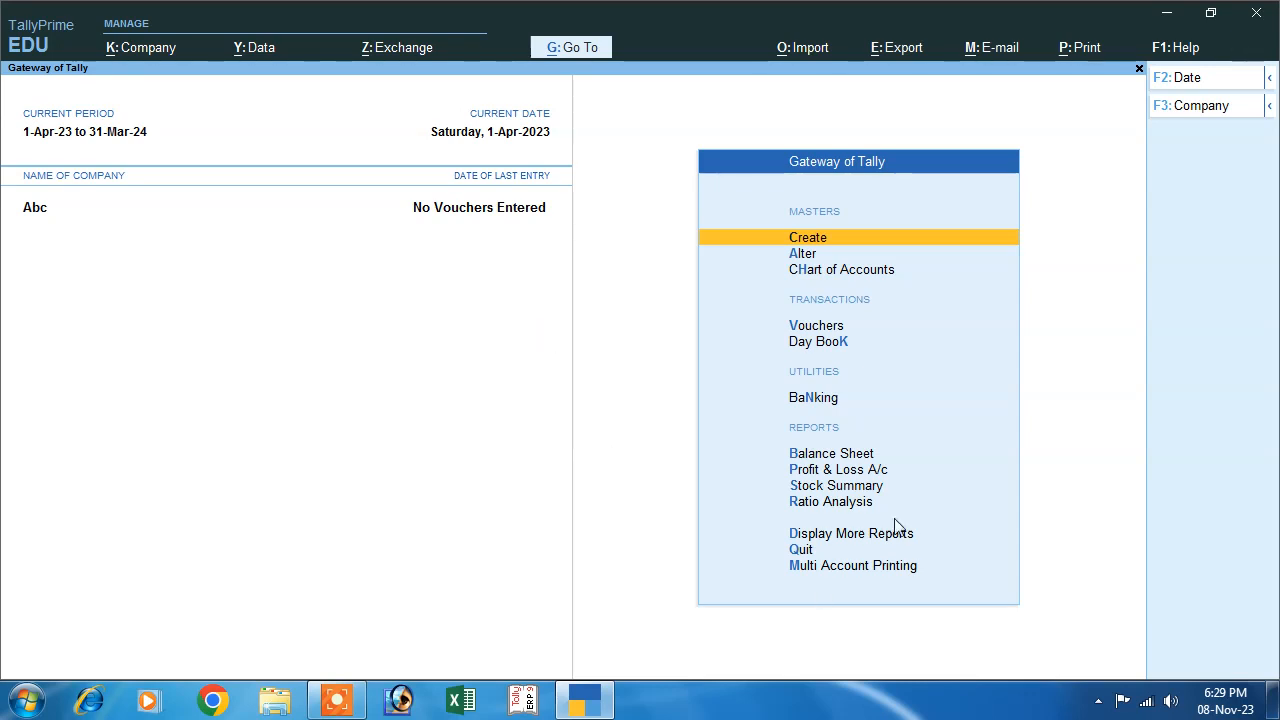
Step: Enable multiple price levels in the inventory features of company Abc
left_click(133, 53)
left_click(274, 331)
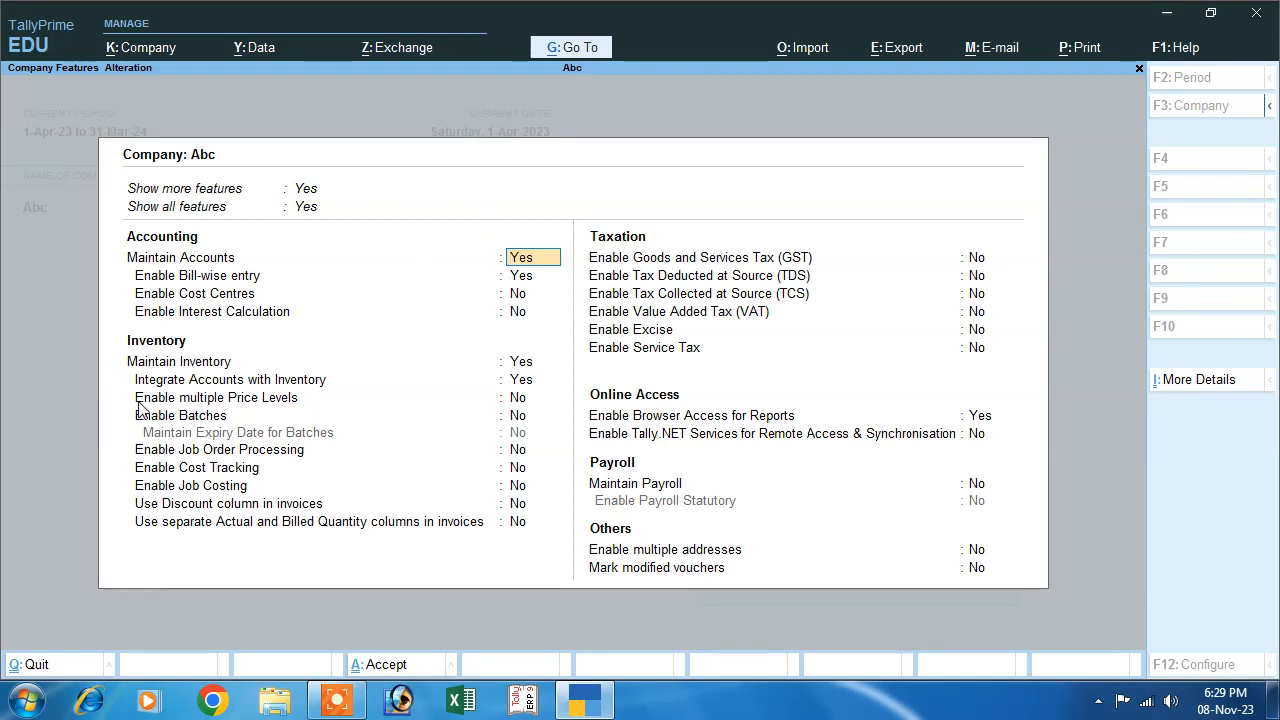
left_click(519, 400)
type("y")
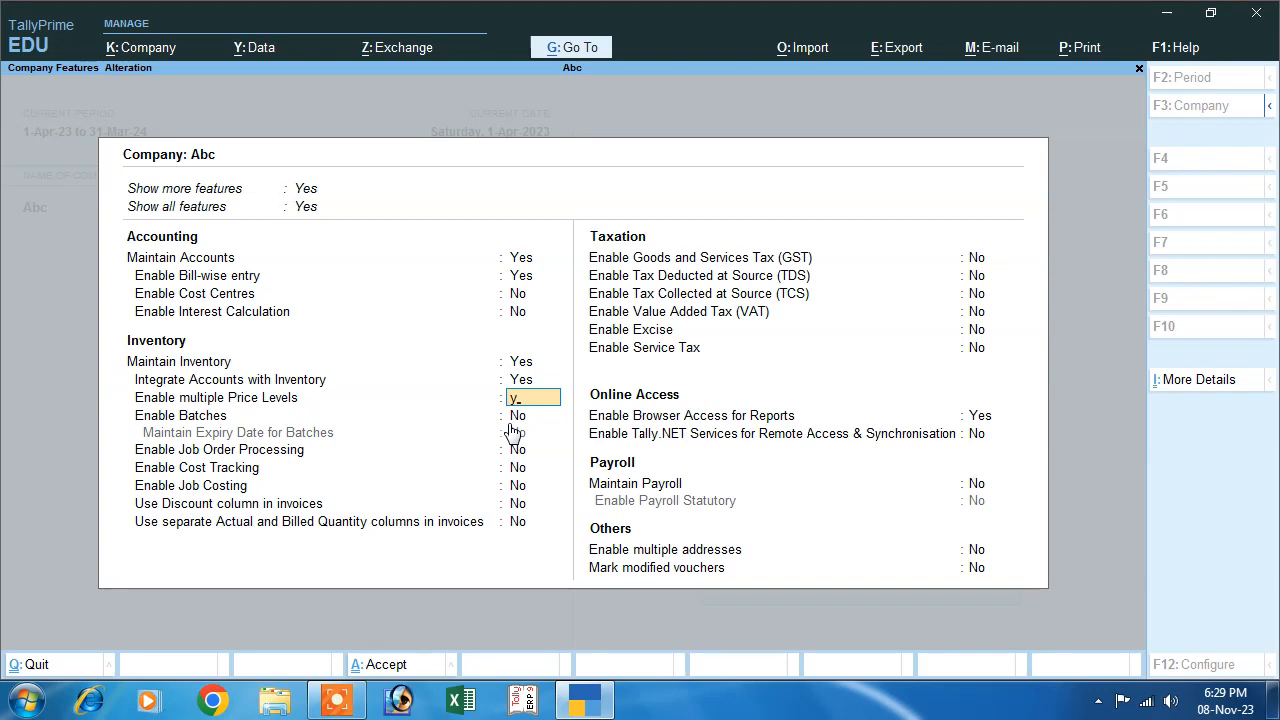
key("Return")
Step: Enable Goods and Services Tax (GST) in the company's taxation features, leaving the remaining inventory options as they are
key("Return")
key("Return")
key("Return")
key("Return")
key("Return")
key("Return")
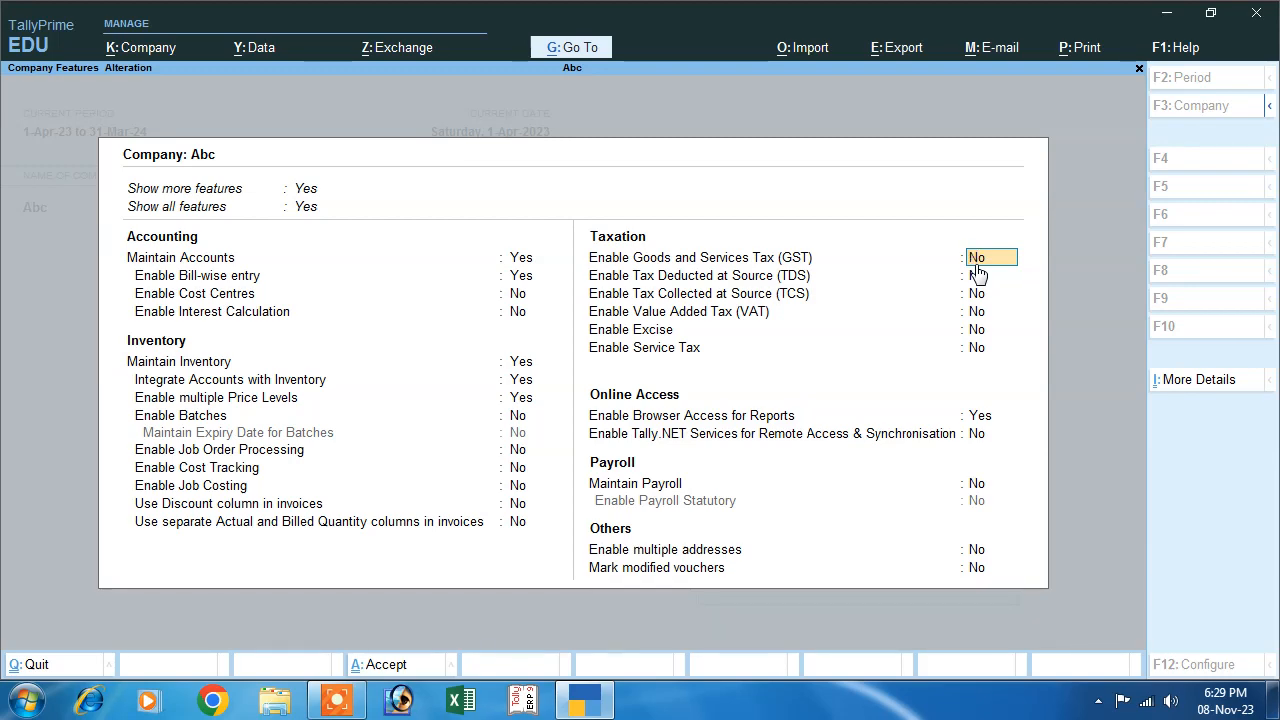
type("y")
key("Return")
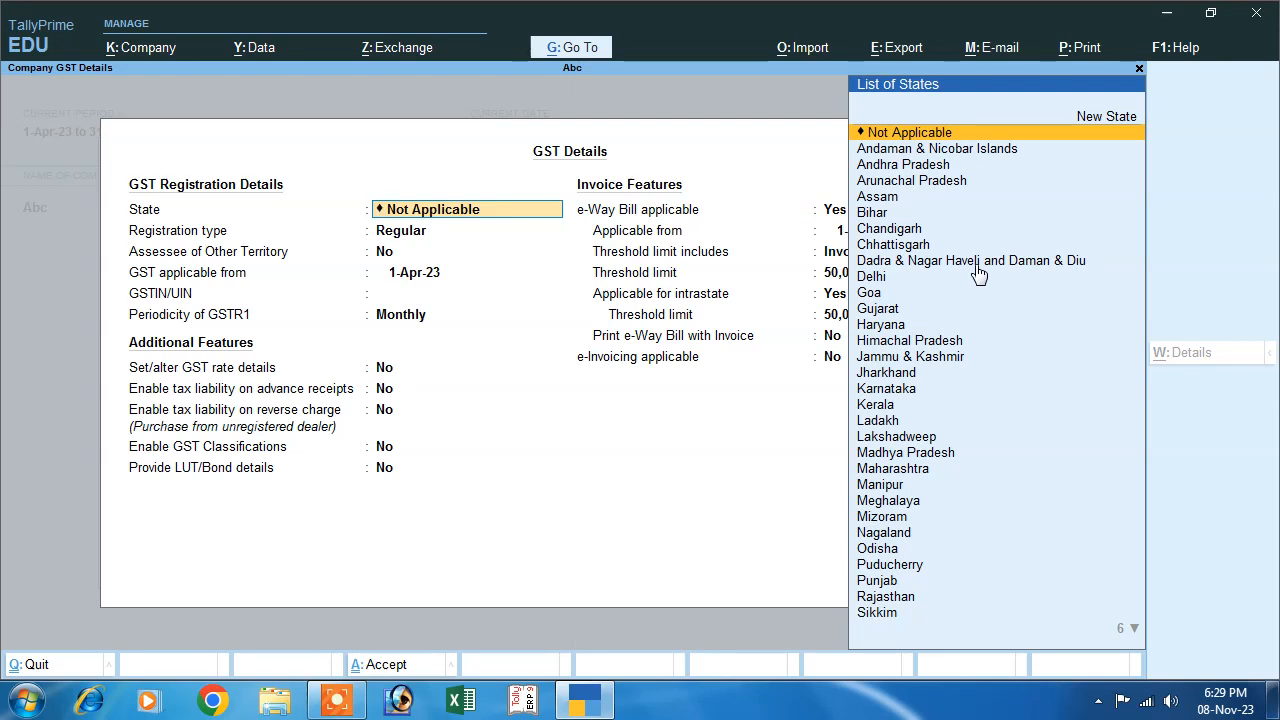
Step: Set the company's GST state to Bihar, keep the Regular registration type from 1-Apr-23 and enter the company's GSTIN
key("Down")
key("Down")
key("Down")
key("Down")
key("Down")
key("Return")
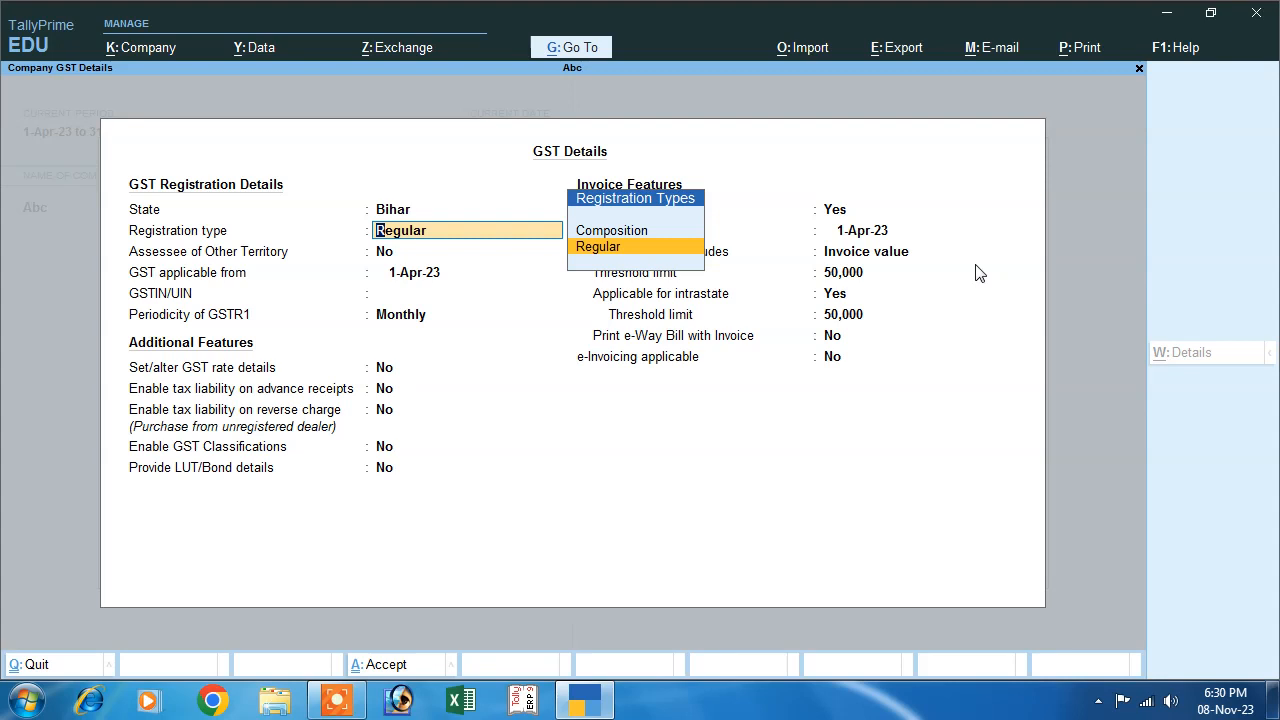
key("Return")
key("Return")
key("Return")
type("FDSG5F46G5")
key("Return")
Step: Keep the monthly GSTR1 periodicity and the default additional and e-Way Bill settings, and save the GST details and company features
key("Return")
key("Return")
key("Return")
key("Return")
key("Return")
key("Return")
key("Return")
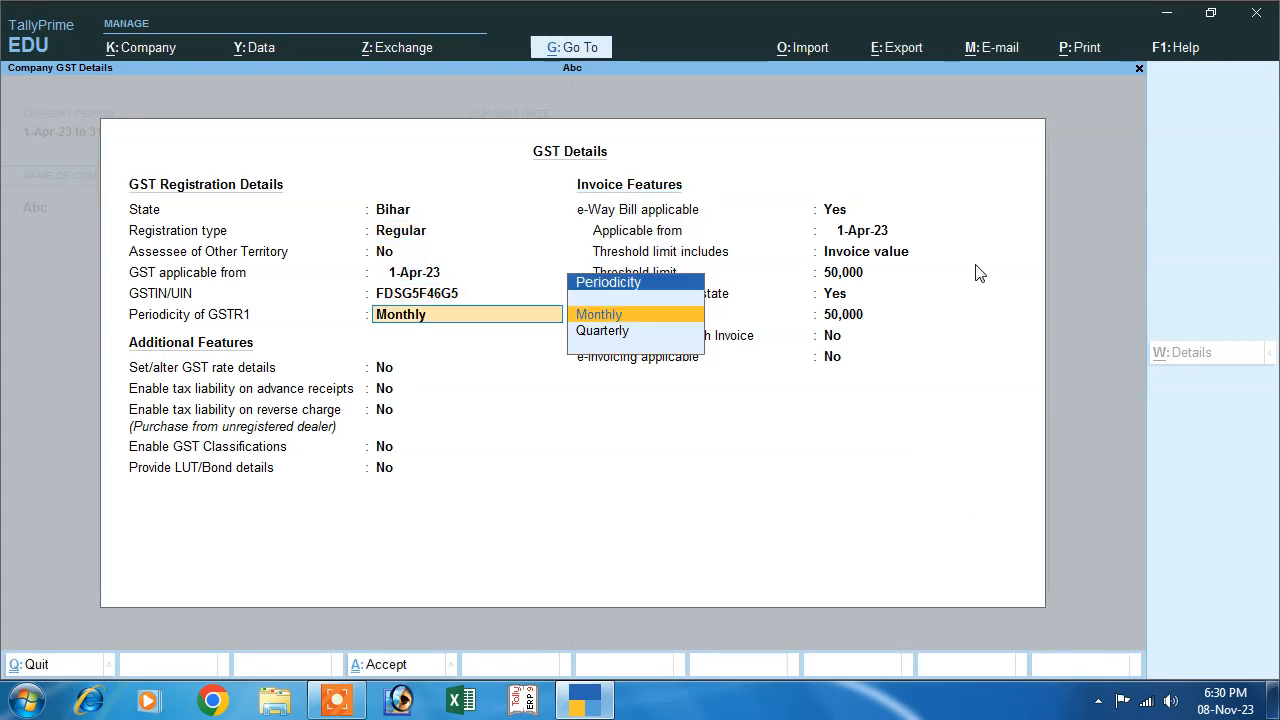
key("Return")
key("Return")
key("Return")
key("Return")
key("Return")
key("Return")
key("Return")
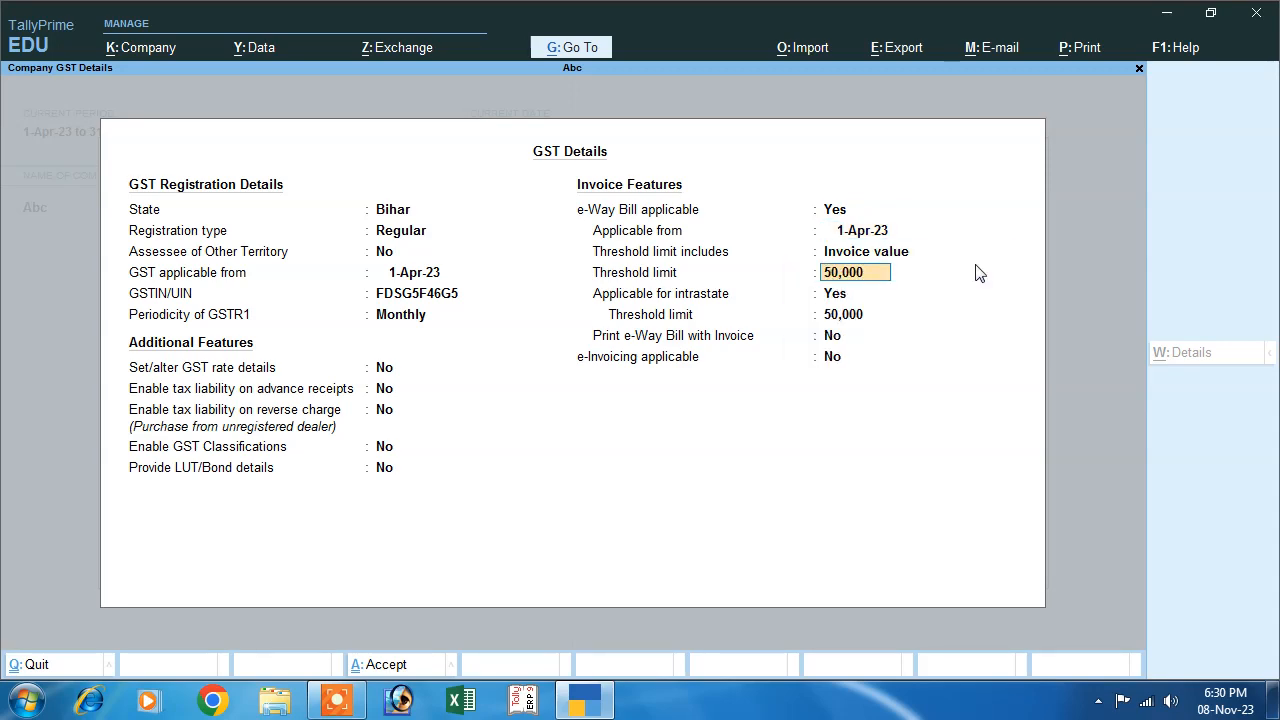
key("Return")
key("Return")
key("Return")
key("Return")
key("Return")
key("Return")
key("Return")
key("Return")
key("Return")
key("Return")
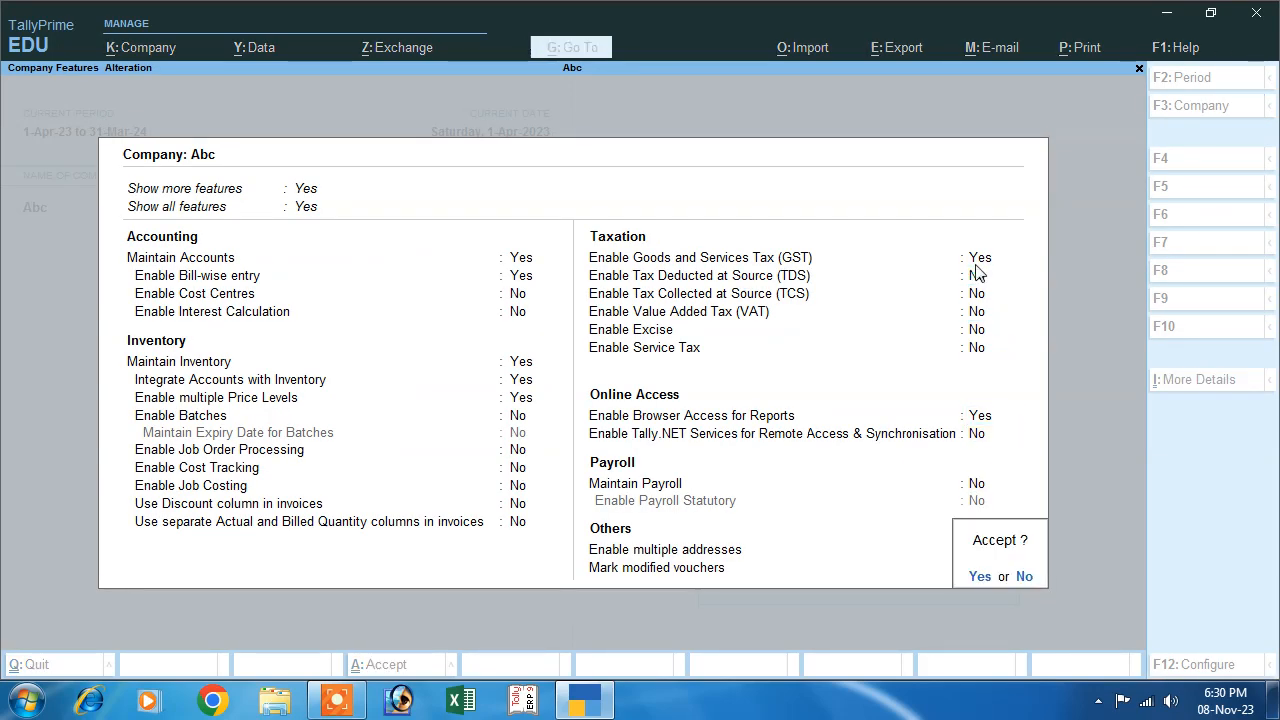
key("Return")
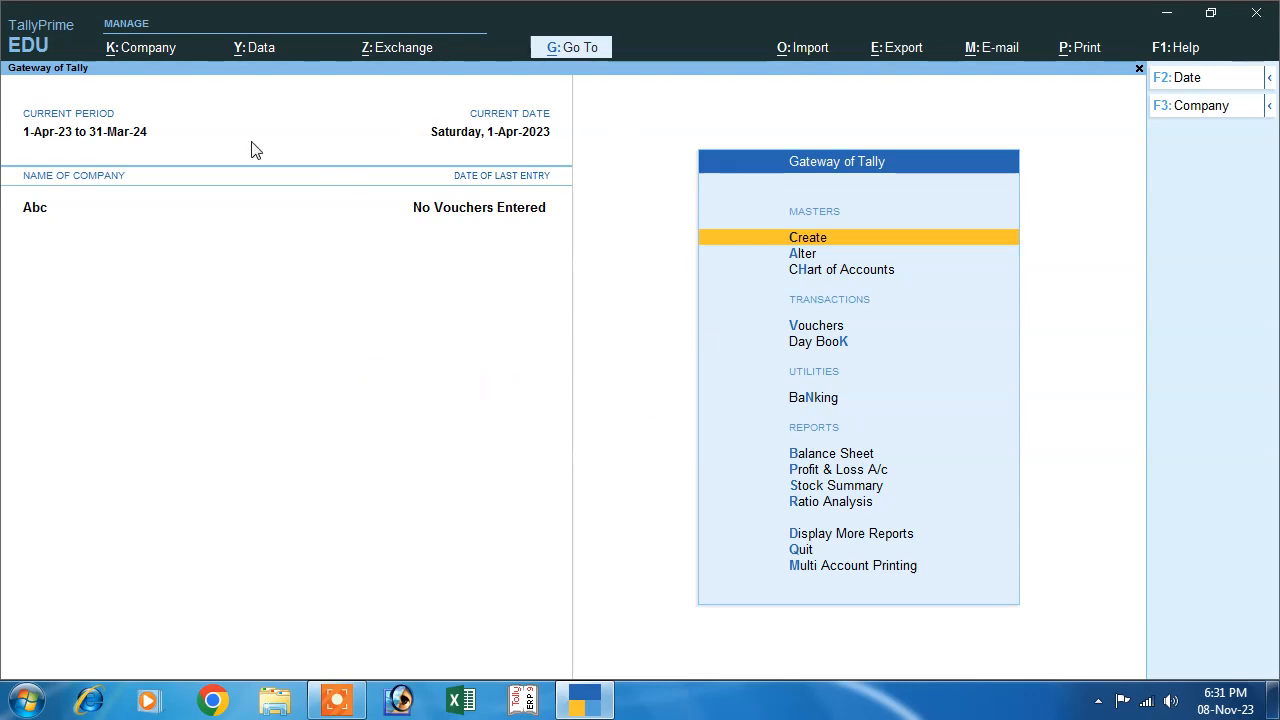
Step: Start a new purchase voucher with supplier invoice number 02 dated 1-Apr-23
left_click(818, 327)
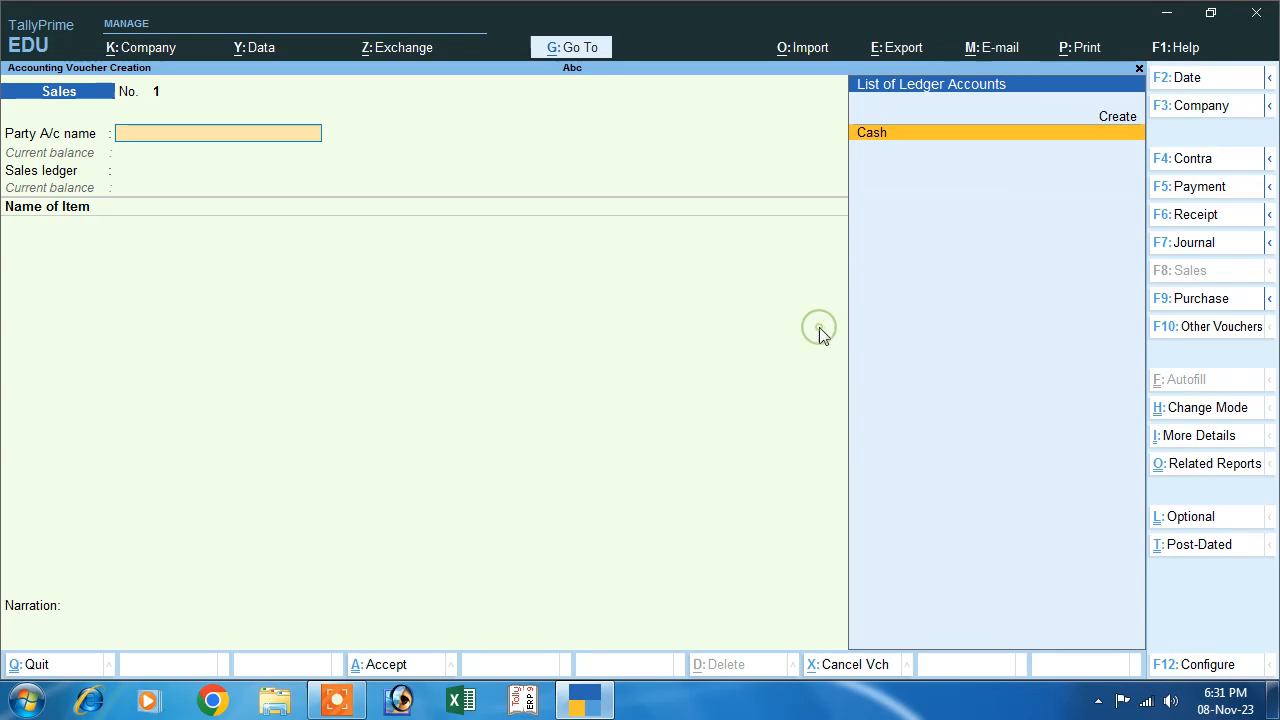
left_click(1180, 300)
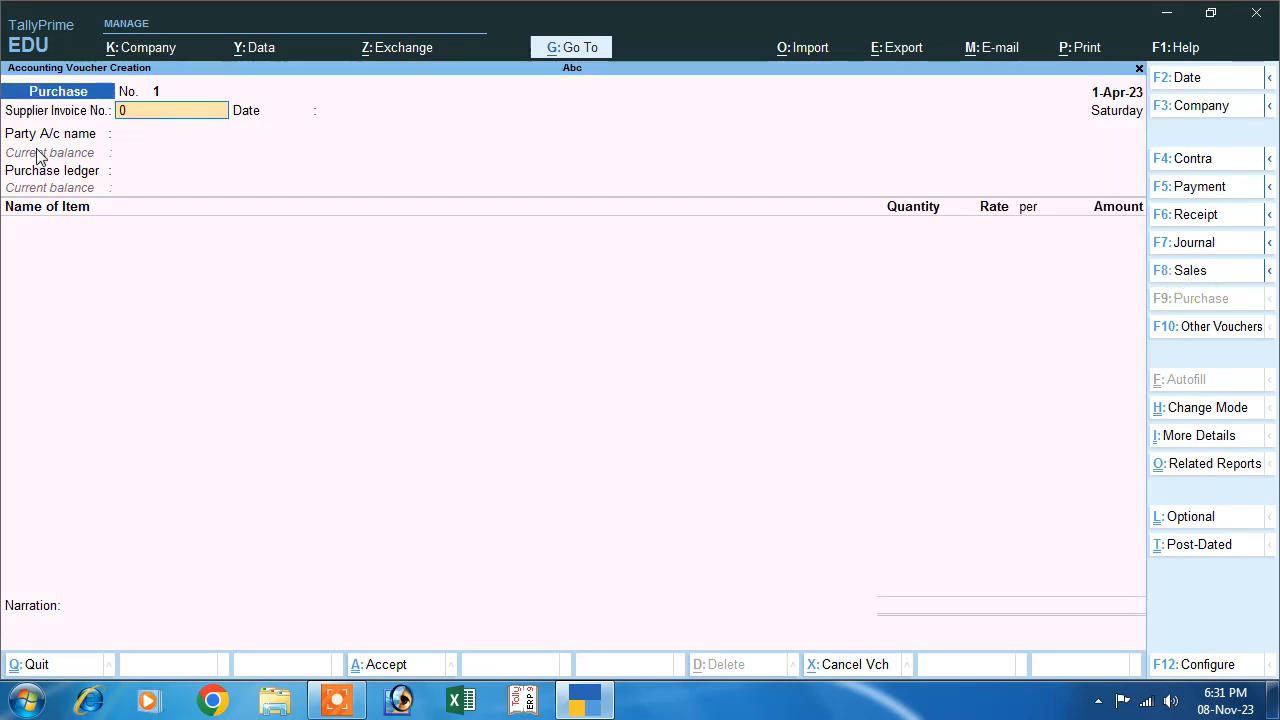
key("Return")
key("Return")
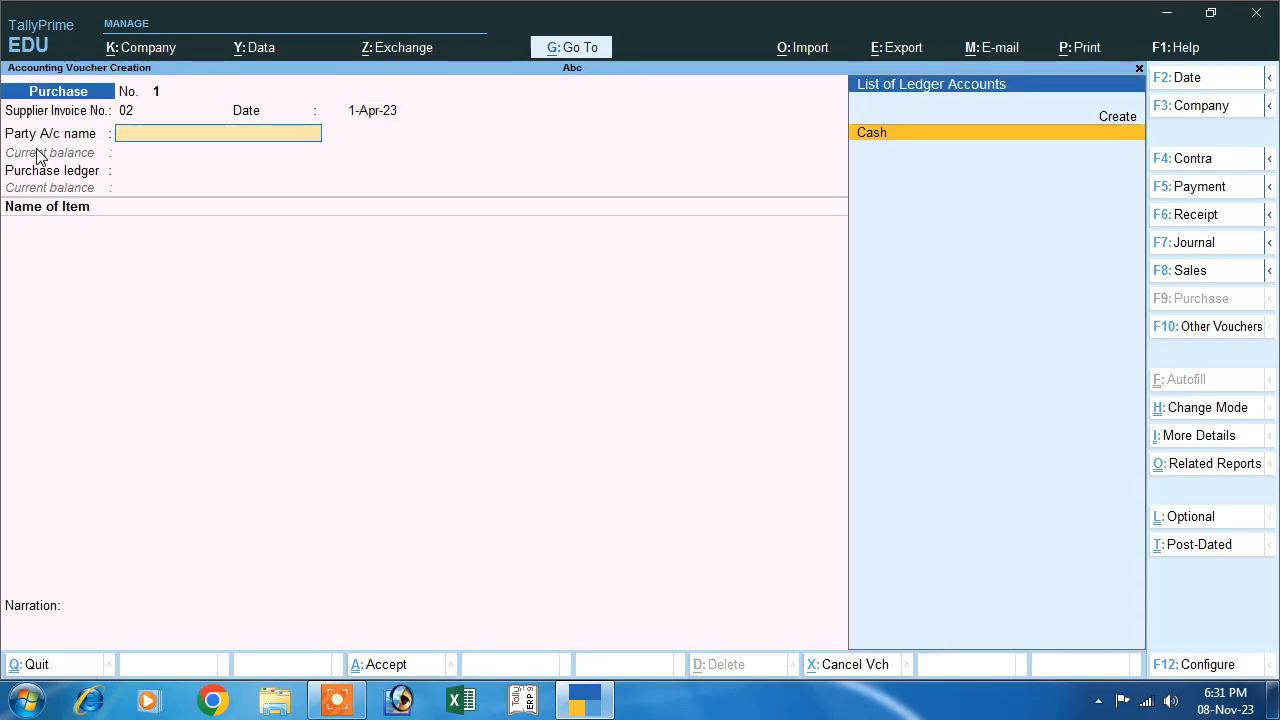
Step: Create a party ledger from the voucher with the supplier's name and place it under Sundry Creditors
key("Up")
key("Return")
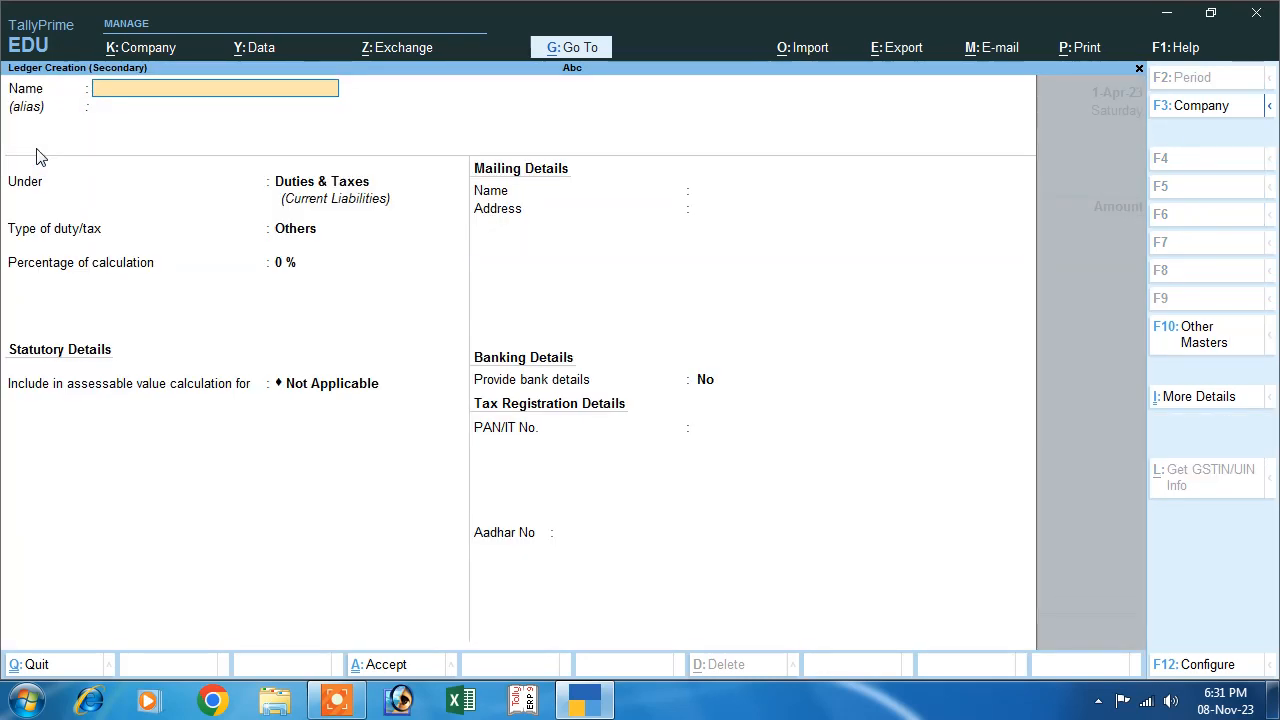
type("Raj")
key("Return")
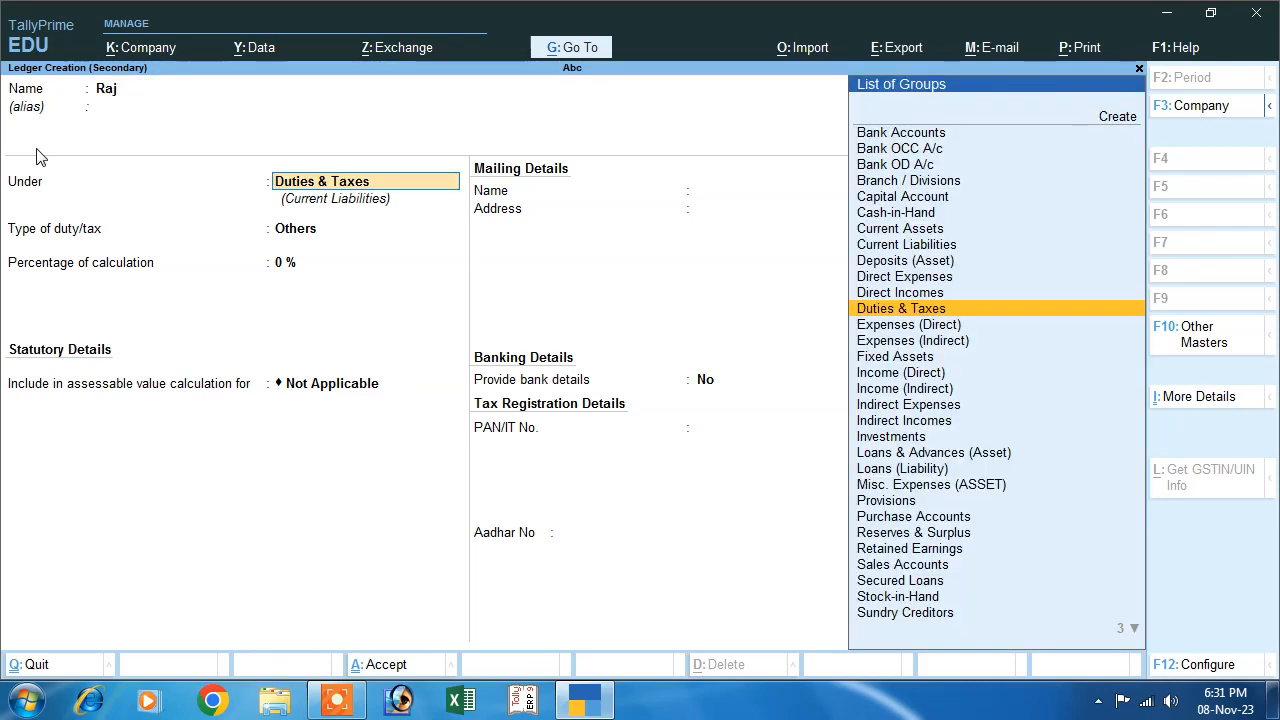
type("S")
key("Down")
key("Down")
key("Down")
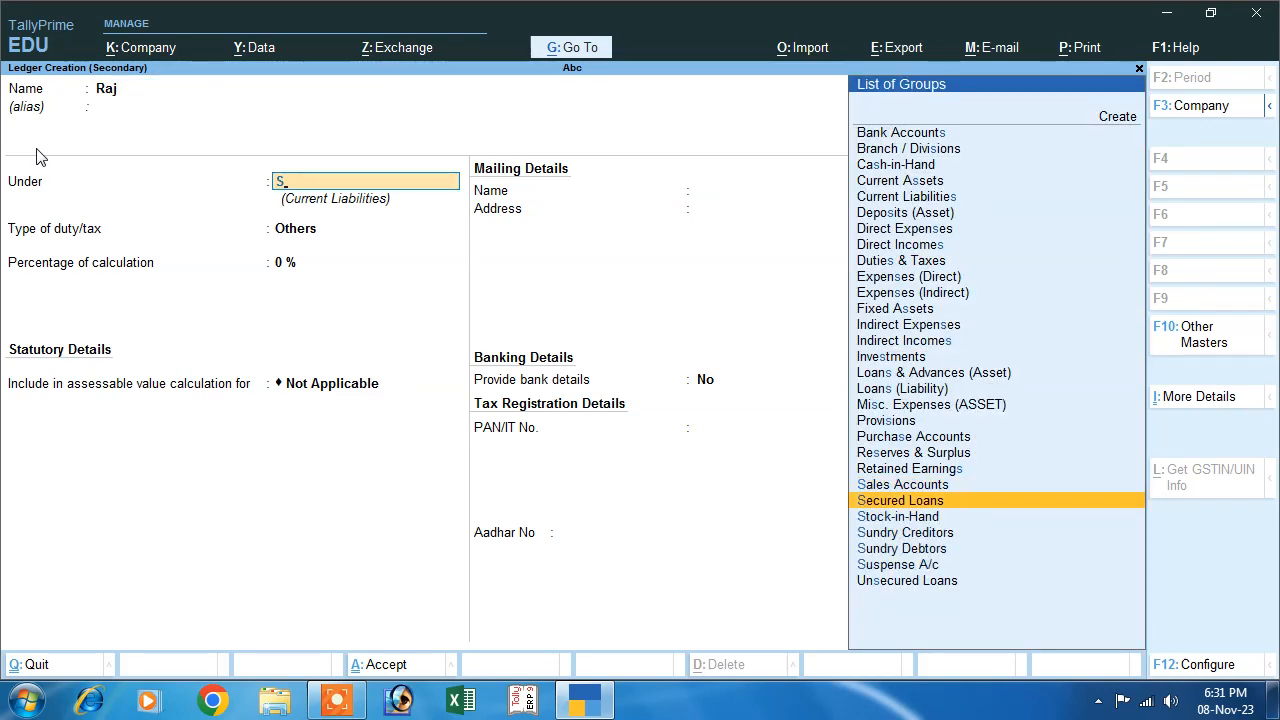
key("Return")
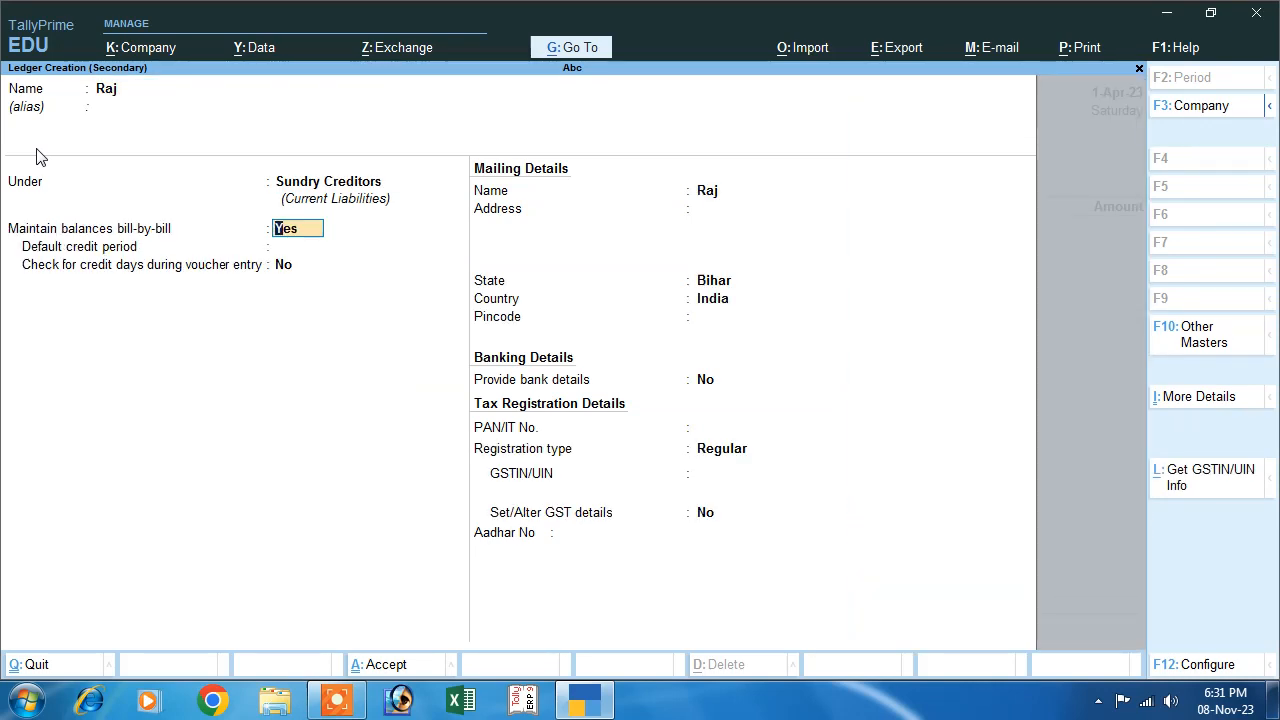
Step: Keep bill-by-bill balances and the Regular registration for the supplier, enter the supplier's GSTIN and save the ledger
key("Return")
key("Return")
key("Return")
key("Return")
key("Return")
key("Return")
key("Return")
key("Return")
key("Return")
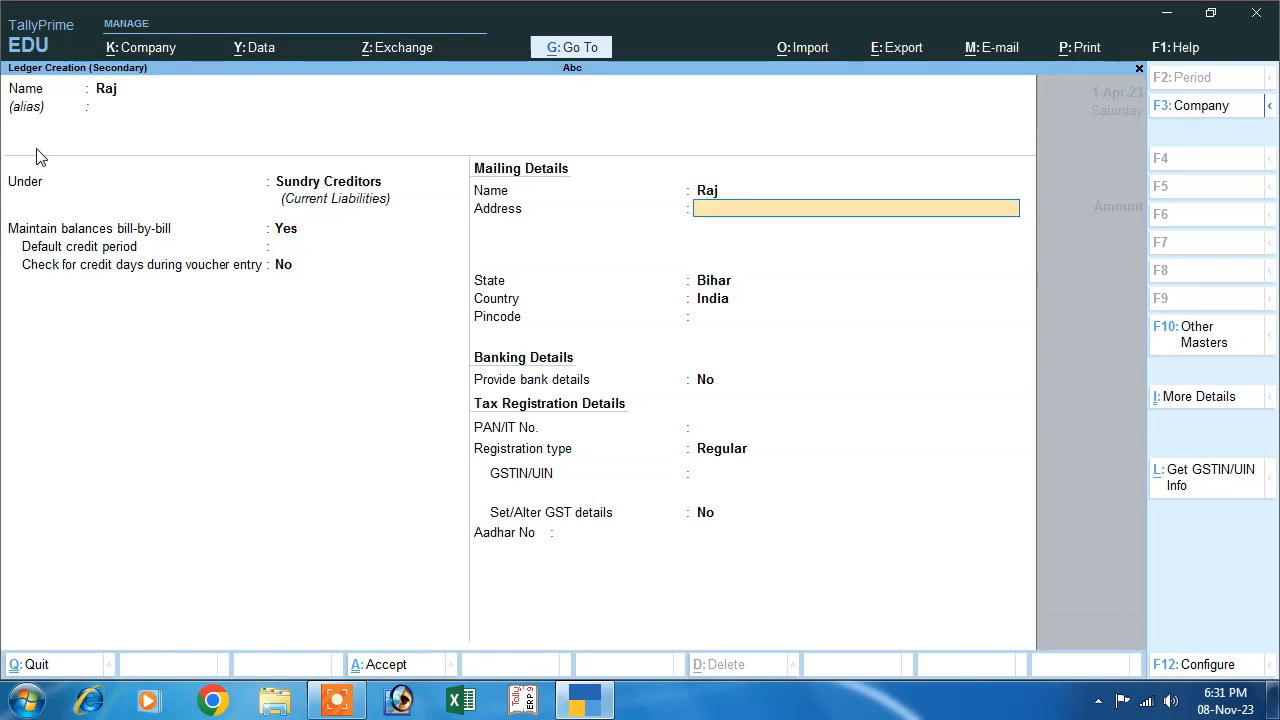
key("Return")
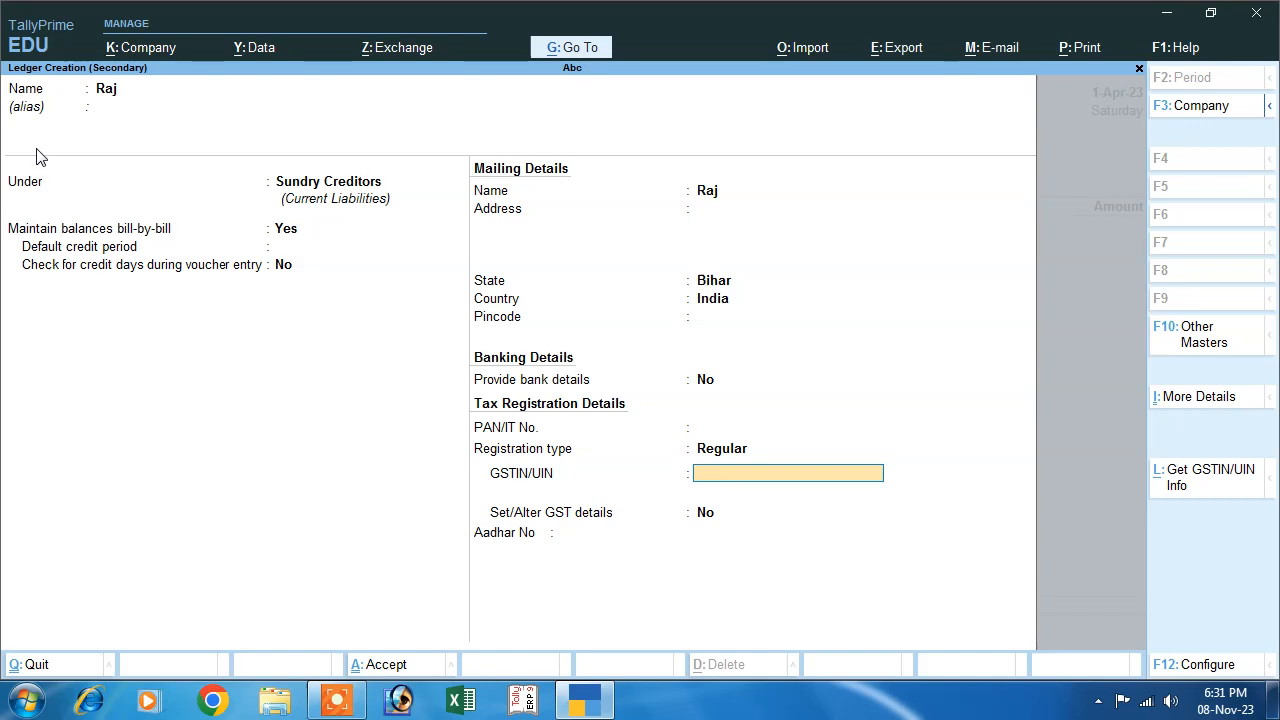
type("FD56SF46D5S")
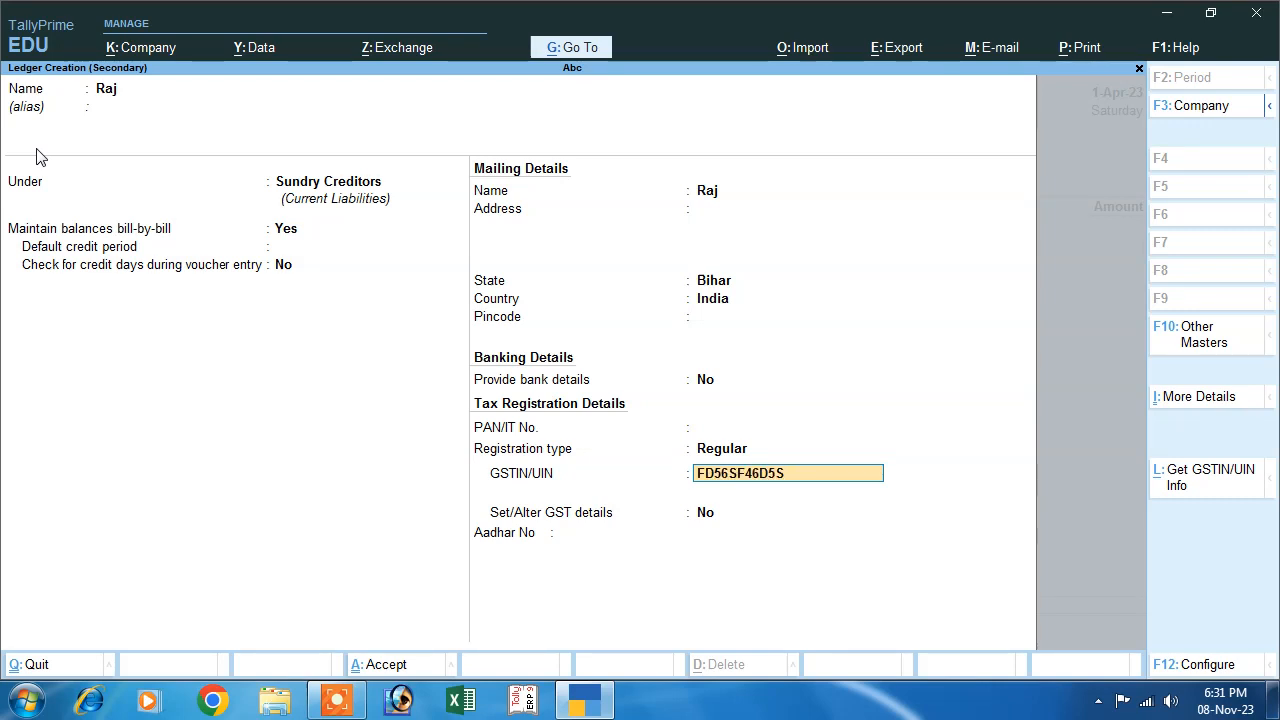
key("Return")
key("Return")
key("Return")
key("Return")
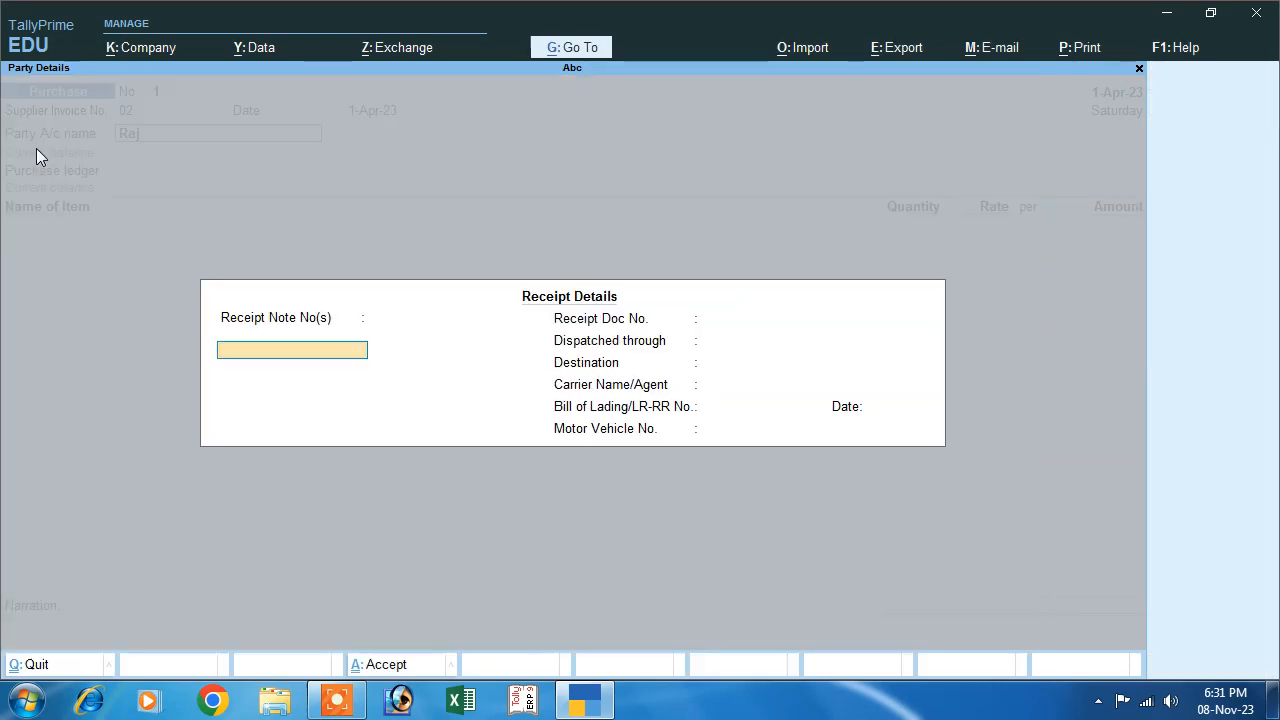
Step: Leave the voucher's receipt details blank and accept the supplier's party details
key("Return")
key("Return")
key("Return")
key("Return")
key("Return")
key("Return")
key("Return")
key("Return")
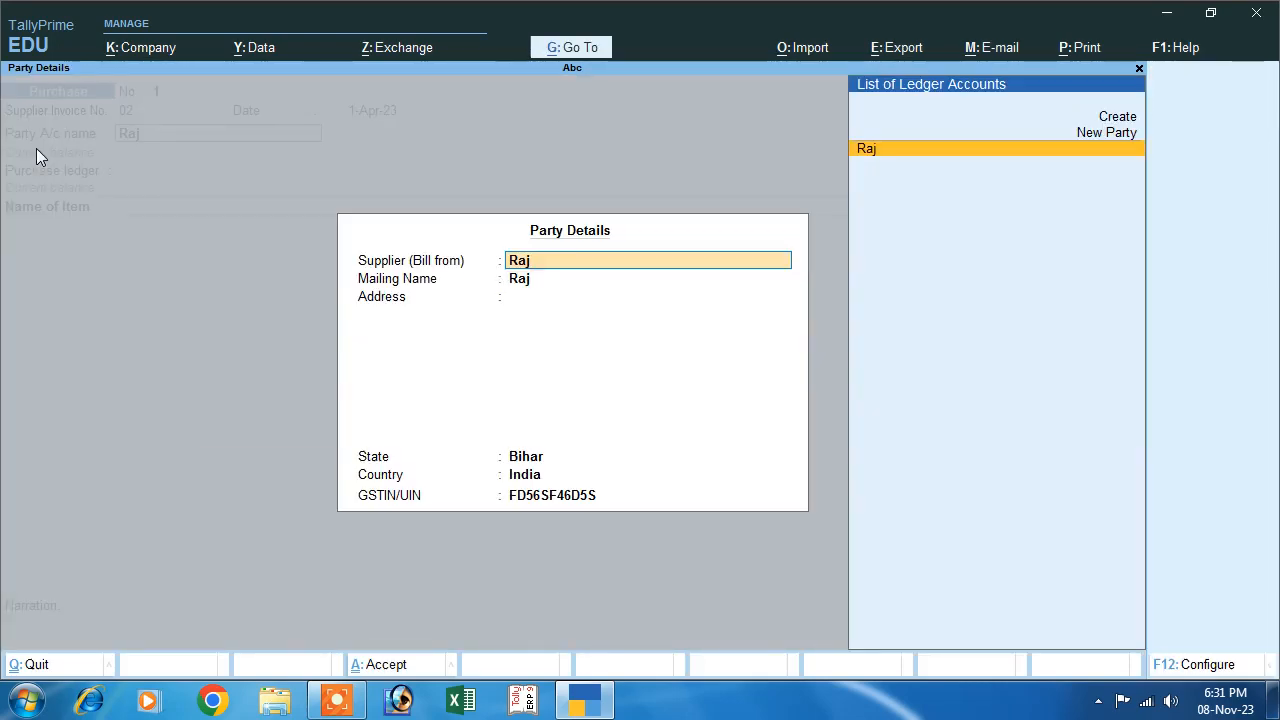
key("Return")
key("Return")
key("Return")
key("Return")
key("Return")
key("Return")
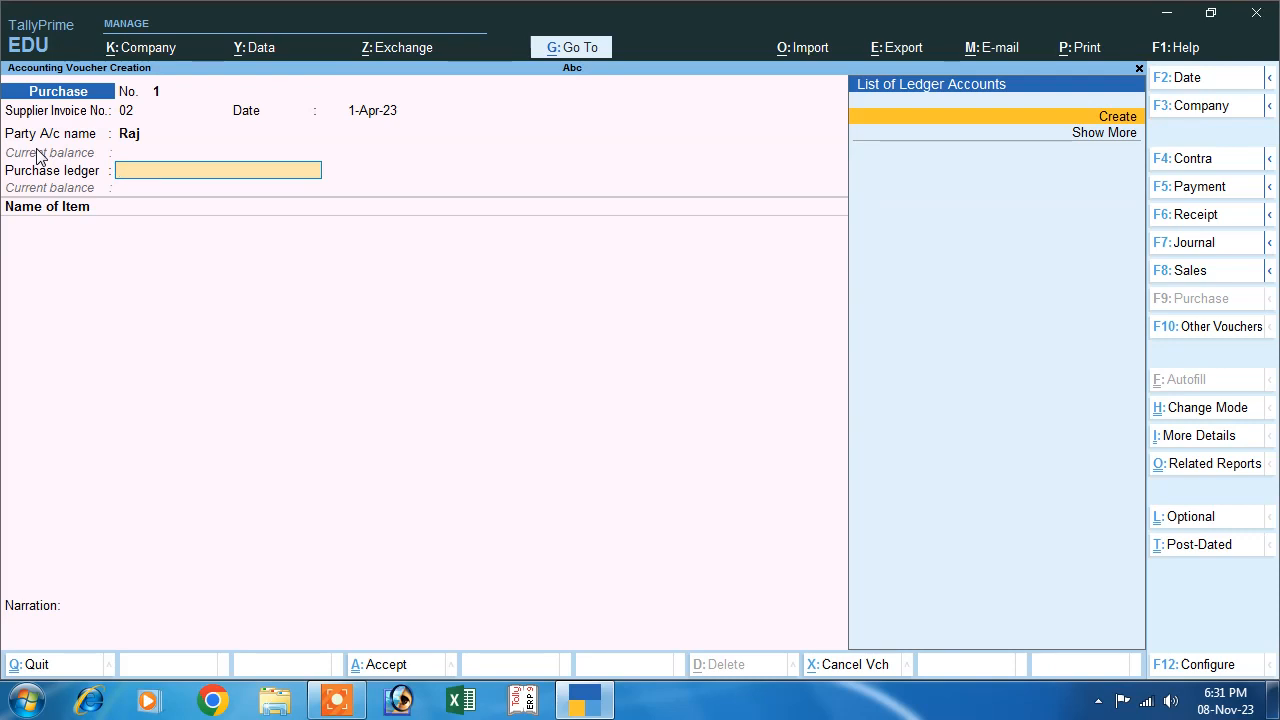
Step: Create a ledger named Purchase under Purchase Accounts for the voucher's purchase ledger
key("alt+c")
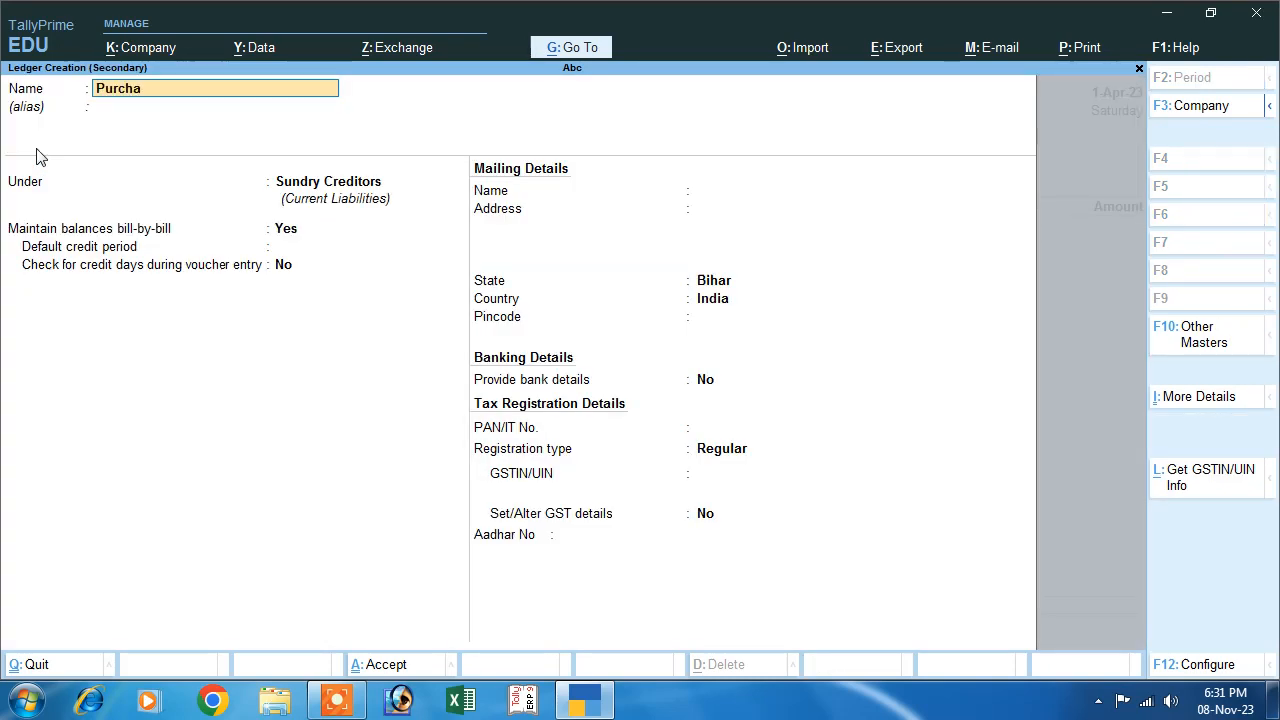
key("Return")
key("Return")
type("P")
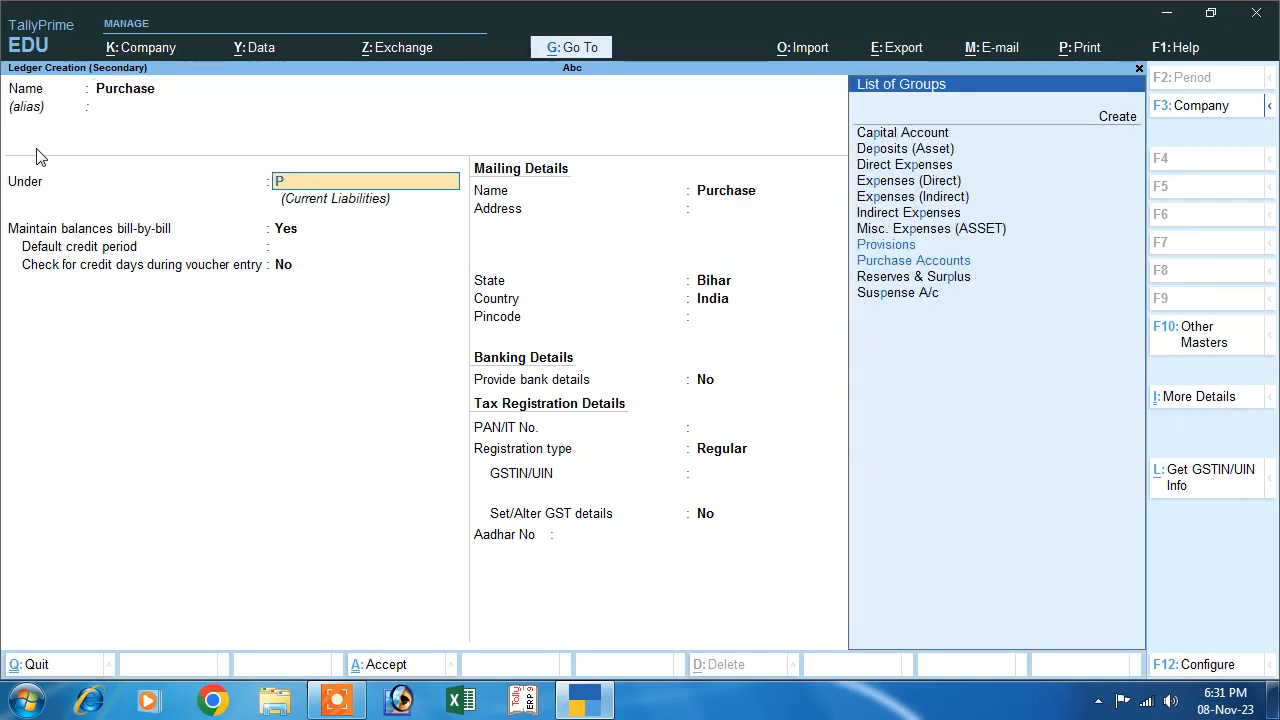
type("u")
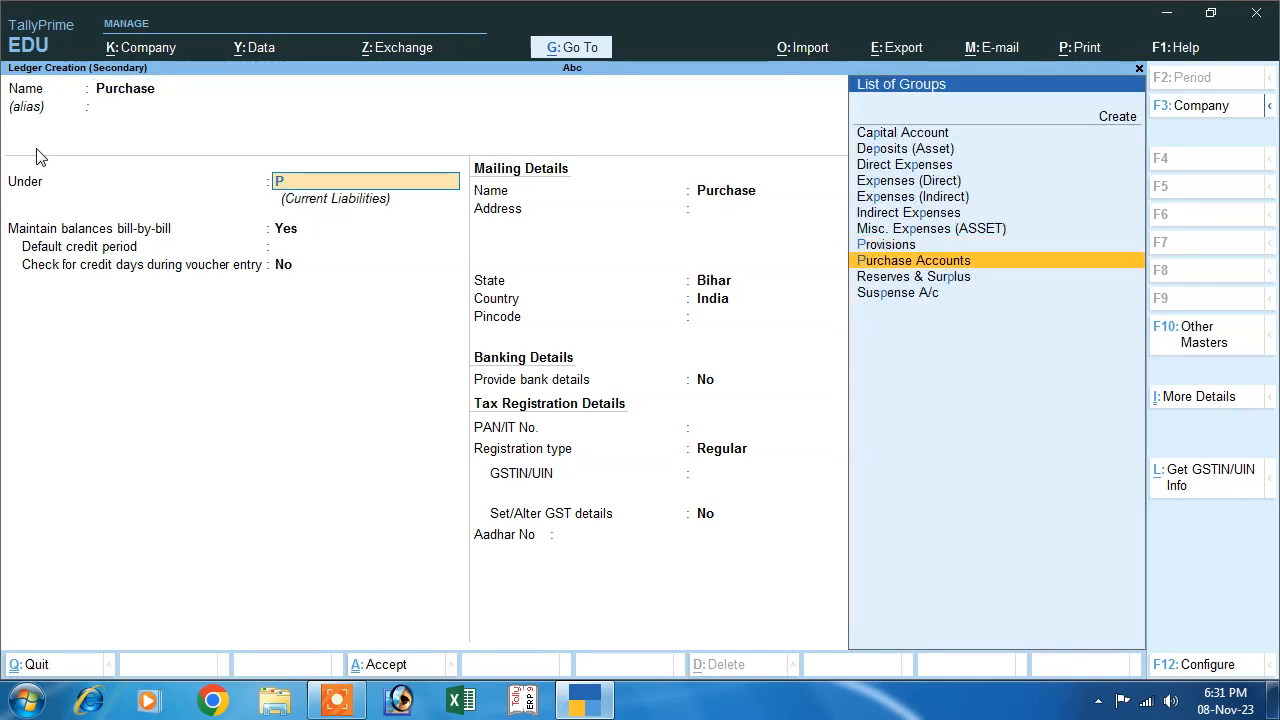
key("Return")
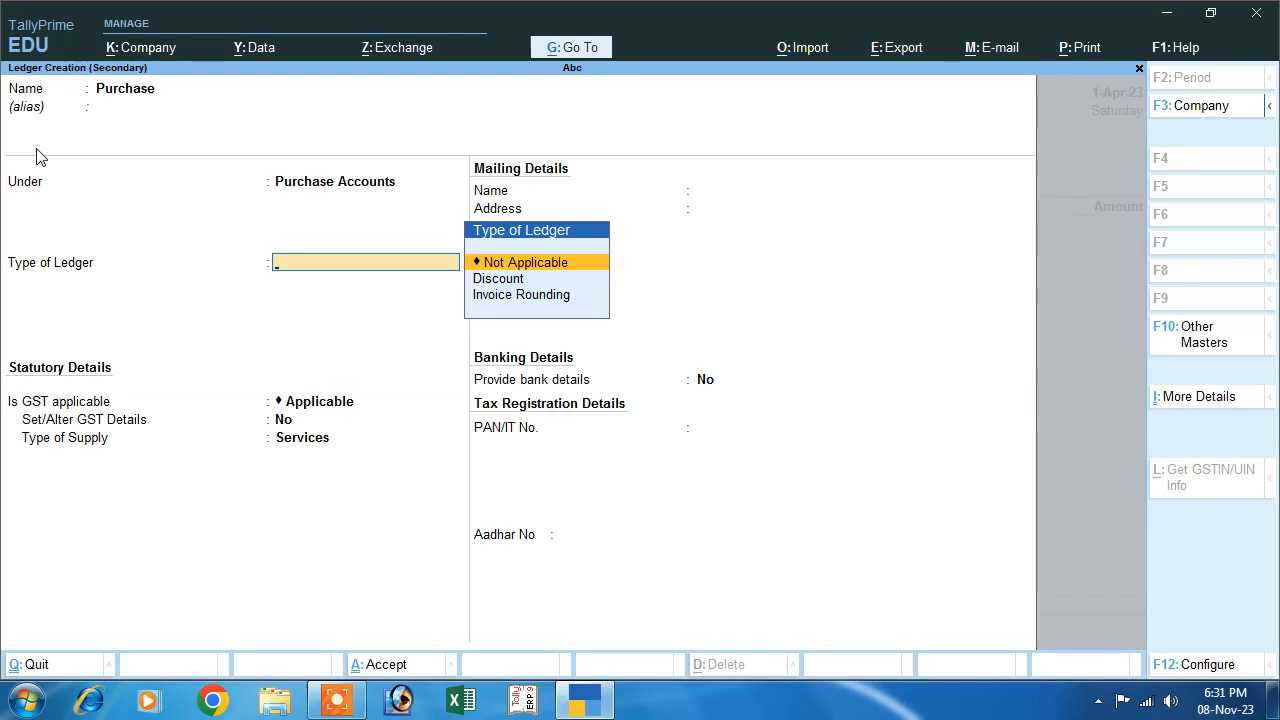
Step: Set the Purchase ledger's type to Not Applicable, keep GST applicable, set the type of supply to Goods and save it
key("Return")
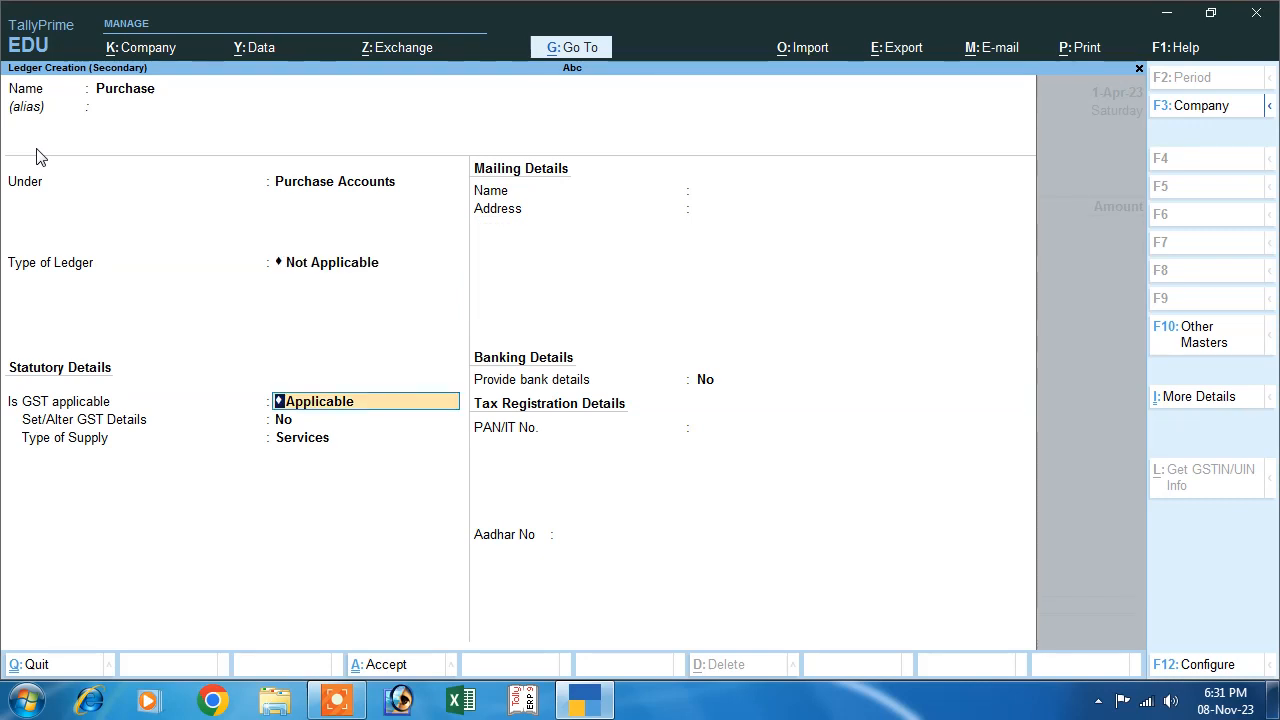
key("Return")
key("Return")
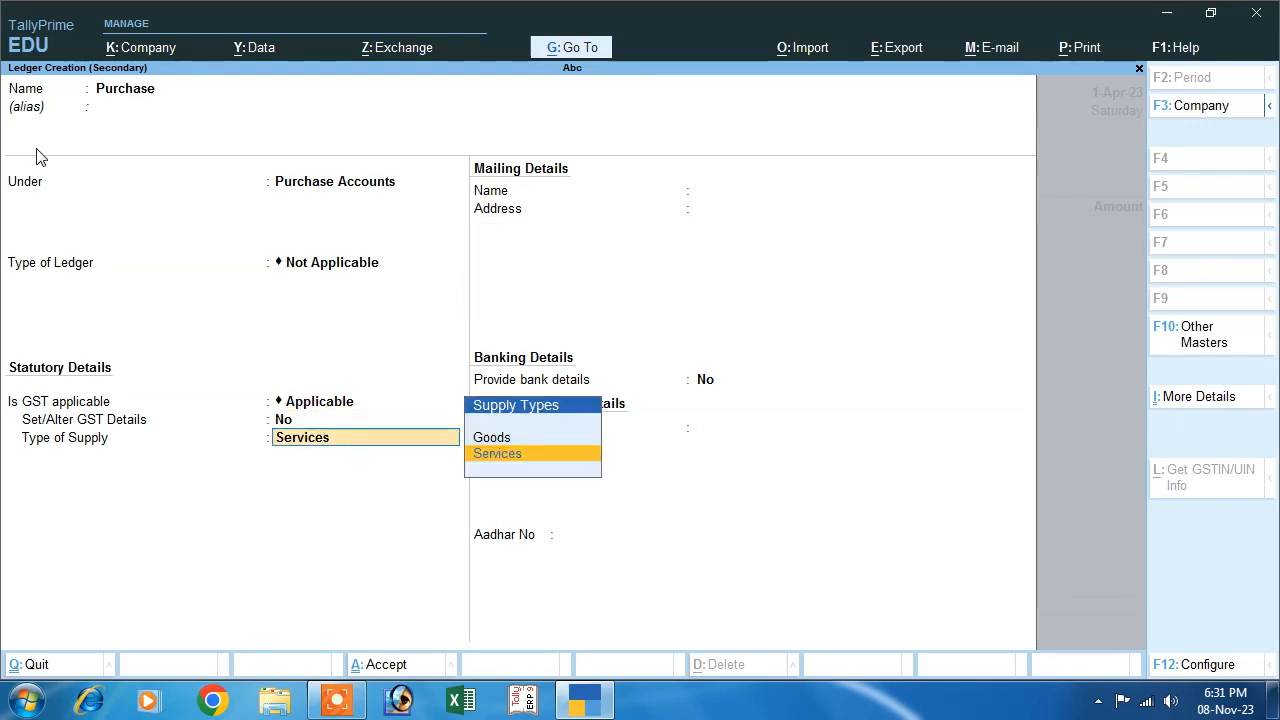
key("Up")
key("Return")
key("Return")
key("Return")
key("Return")
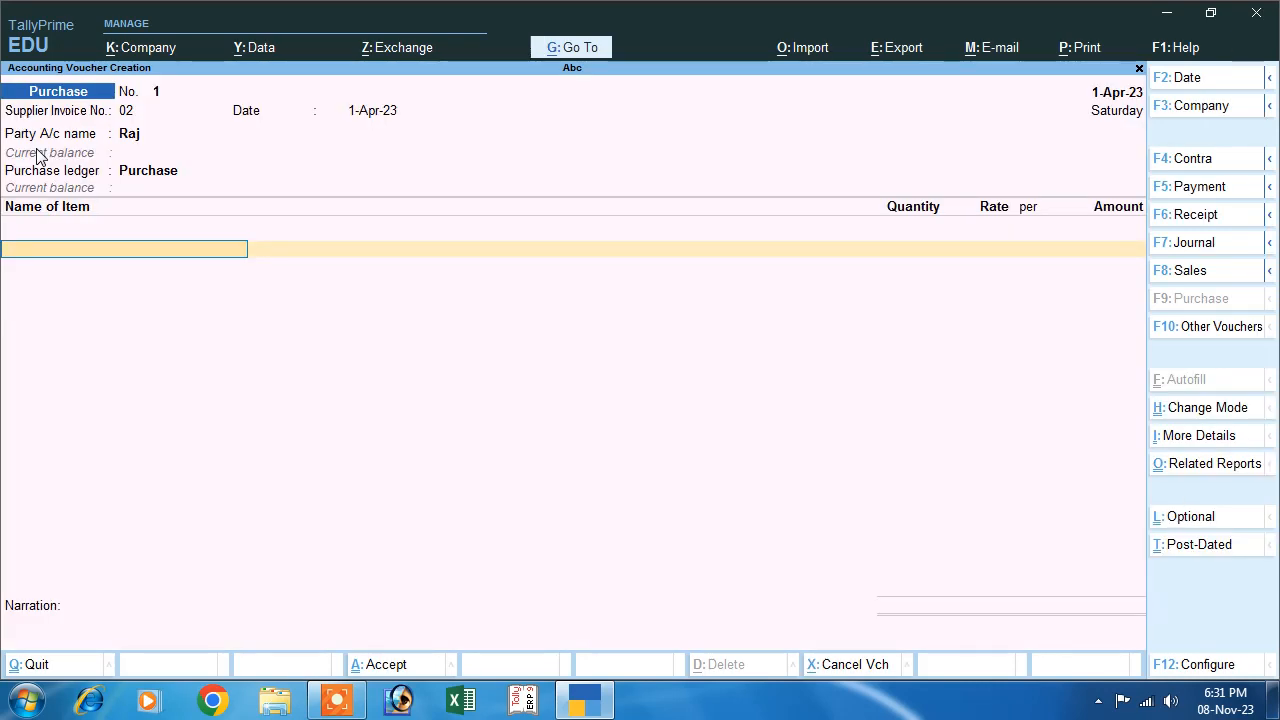
Step: Create a stock item named Shirt under Primary with category Not Applicable
key("alt+c")
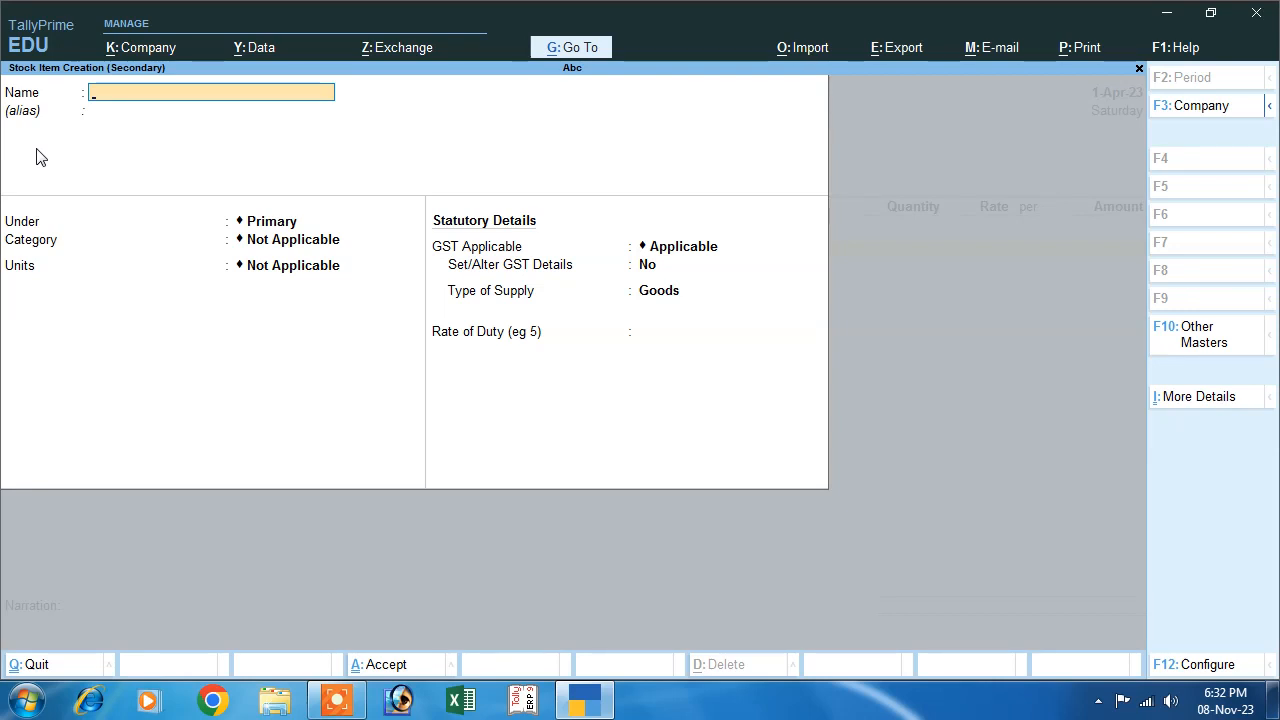
key("Return")
key("Return")
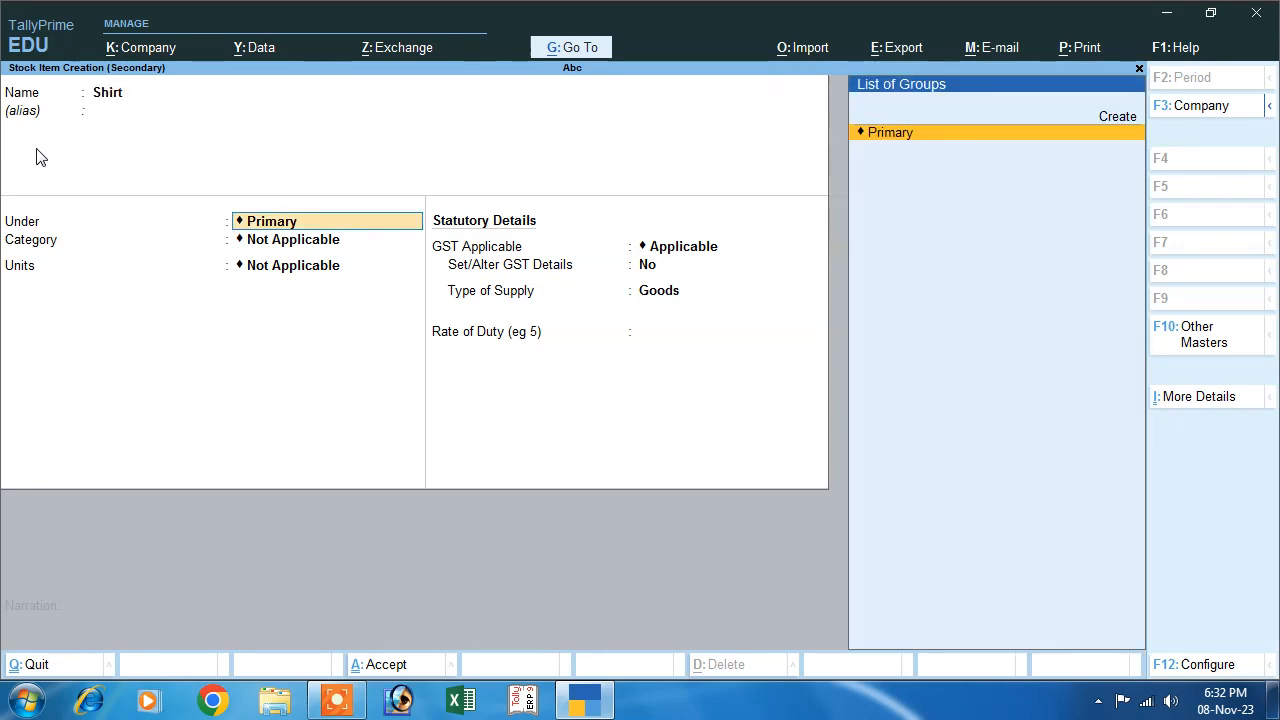
key("Return")
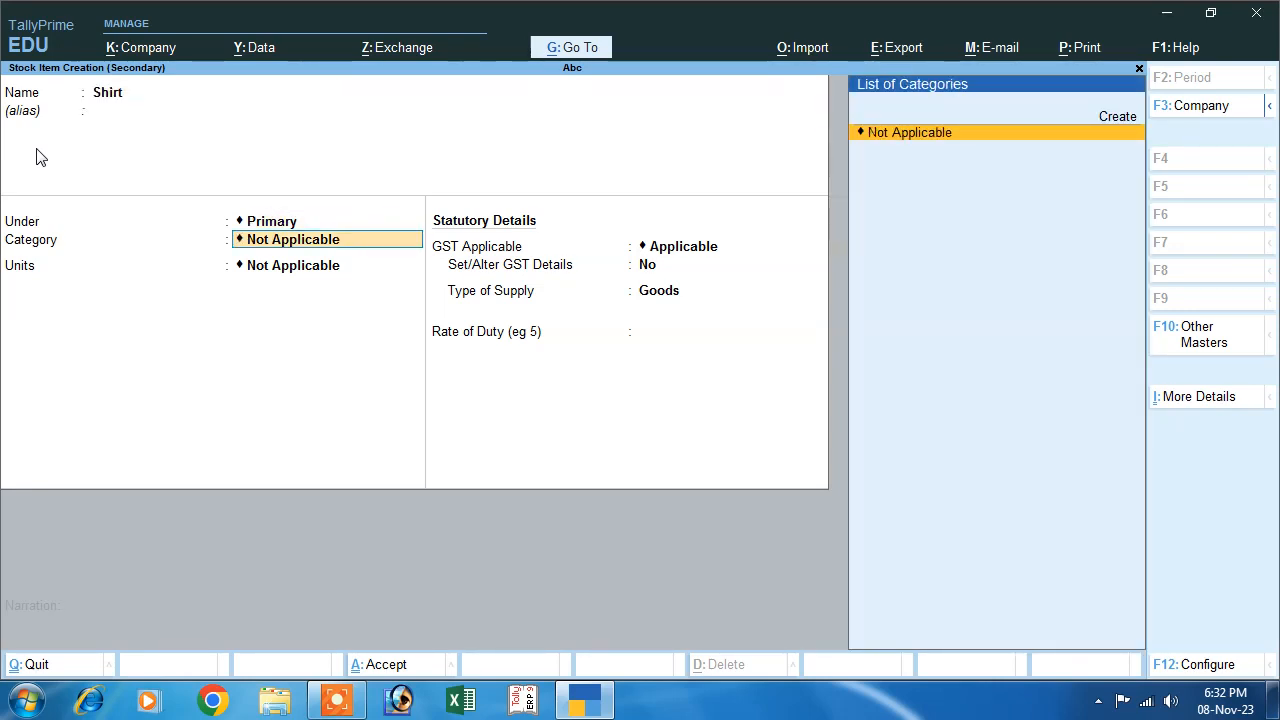
key("Return")
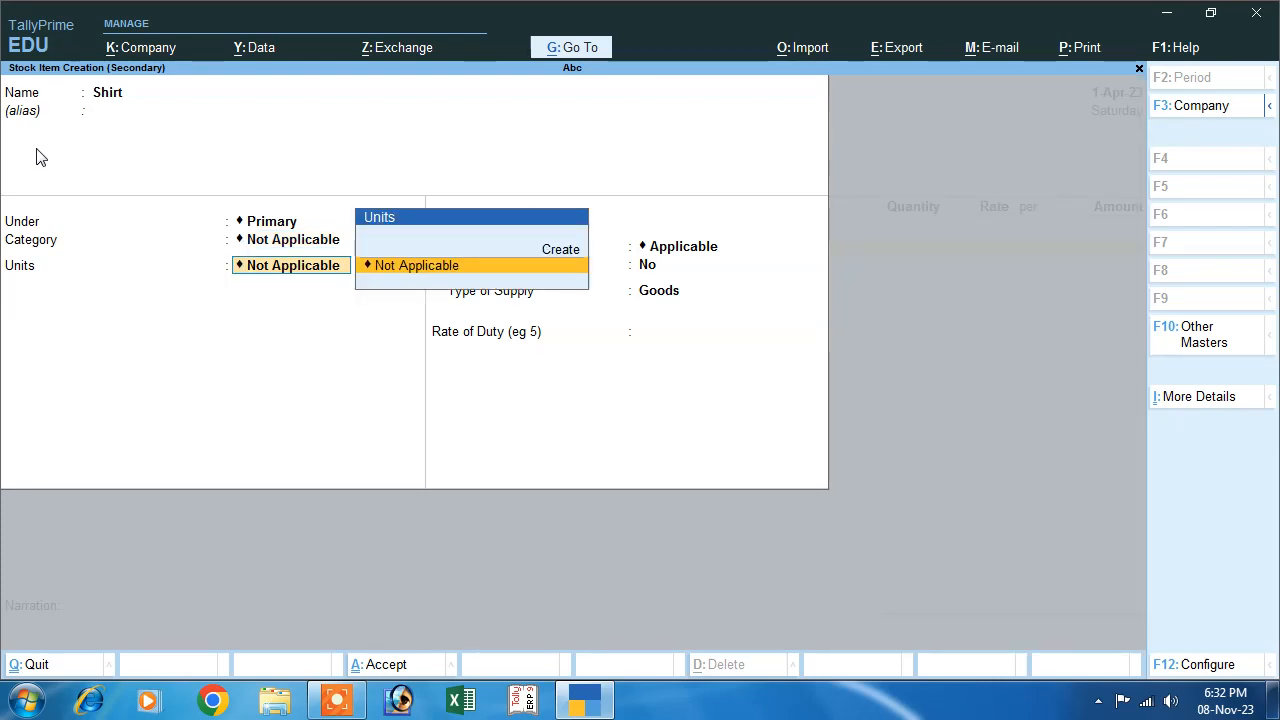
Step: Create a simple unit with symbol pcs and formal name Pieces for the Shirt stock item
key("Up")
key("Return")
type("pcs")
key("Return")
type("Pieces")
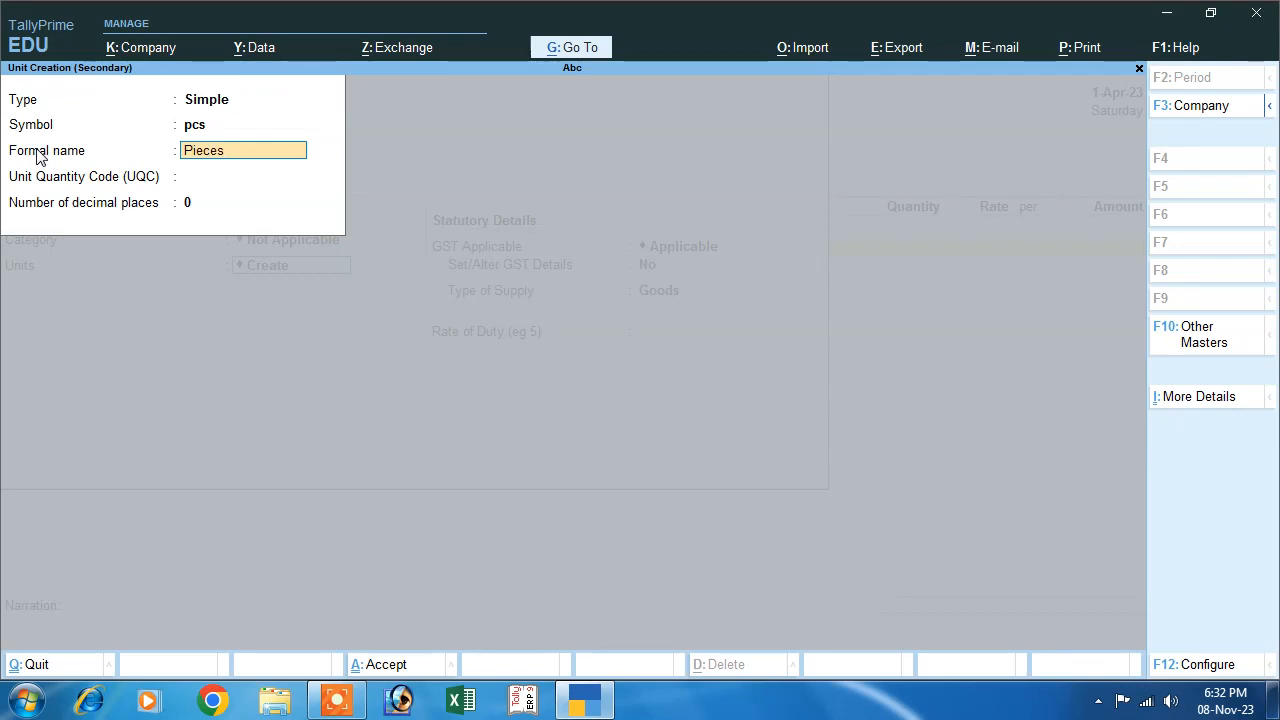
Step: Assign unit quantity code PCS-PIECES to the unit, keep 0 decimal places and save it
key("Return")
type("ps")
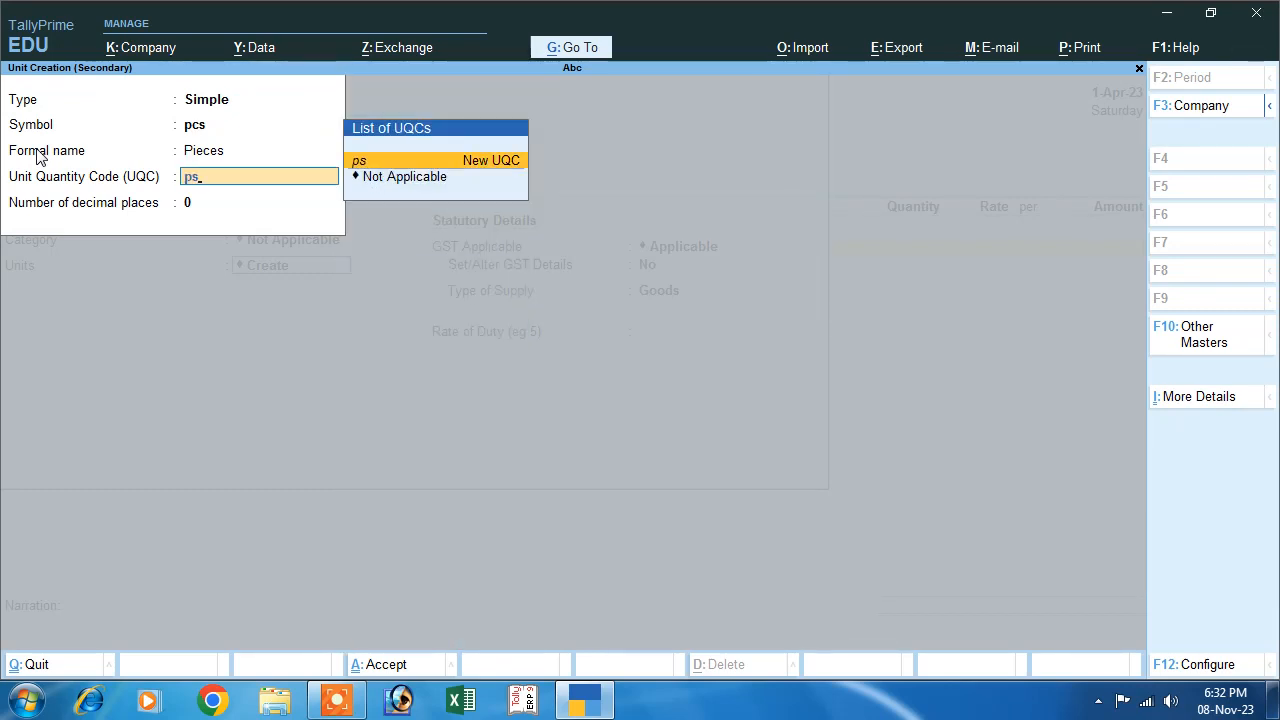
key("BackSpace")
key("Down")
key("Down")
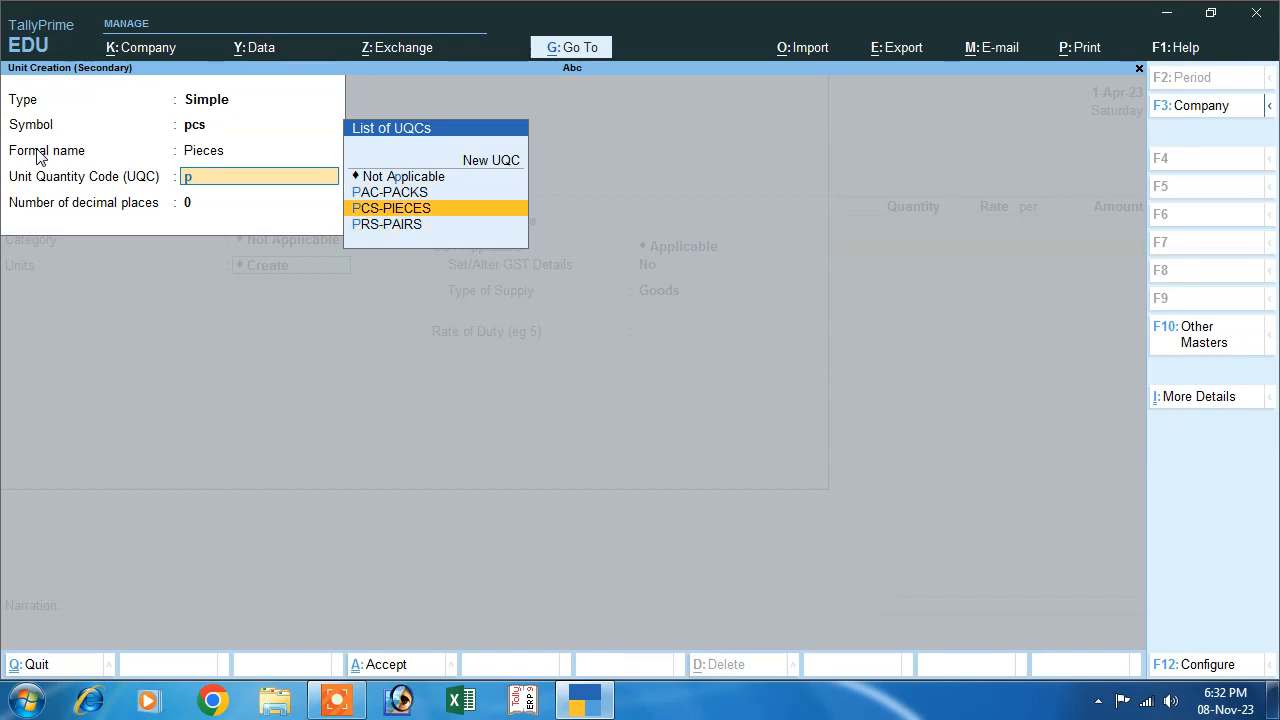
key("Return")
key("Return")
key("Return")
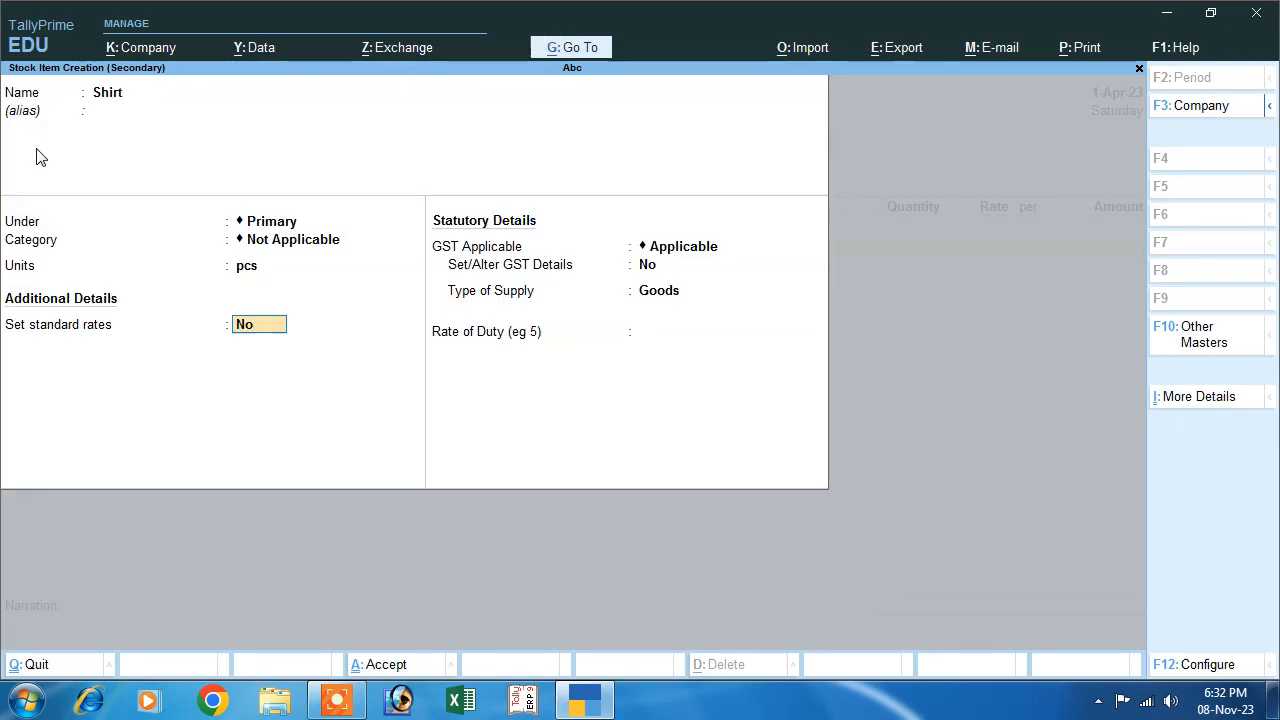
Step: Keep standard rates off and GST applicable for Shirt, and enter GST details with description Goods and HSN/SAC 5845774
key("Return")
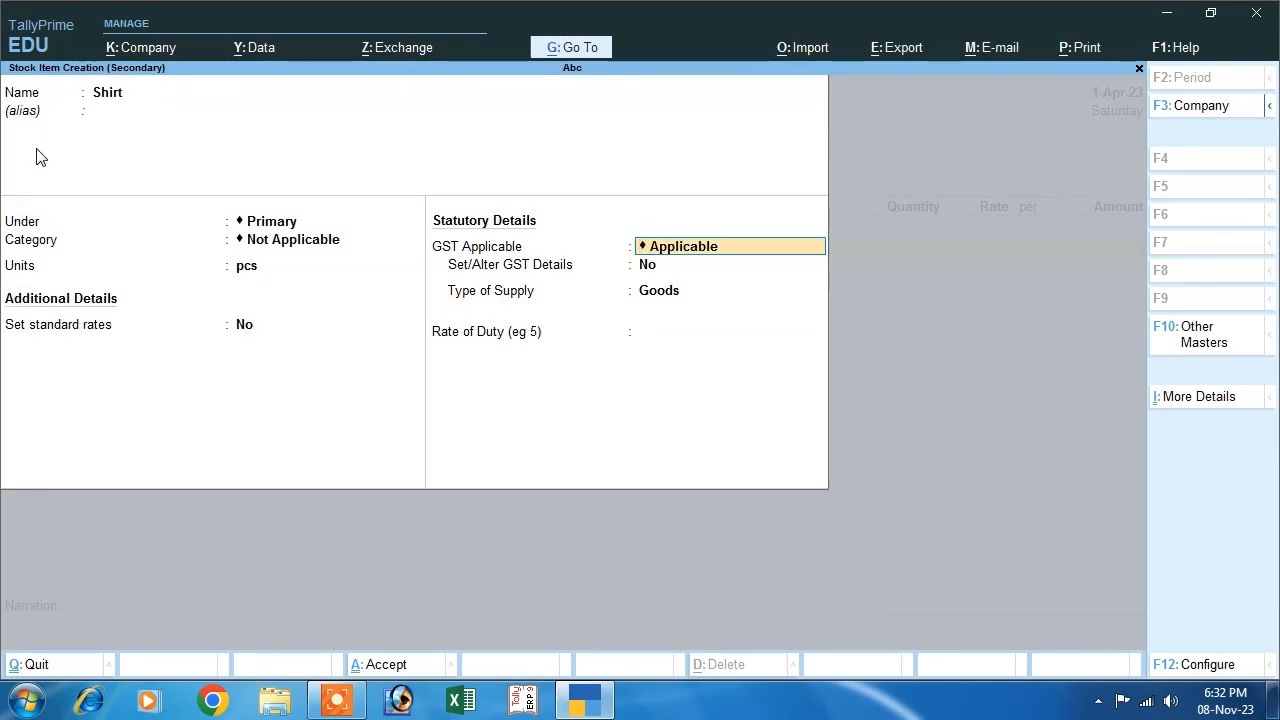
key("Return")
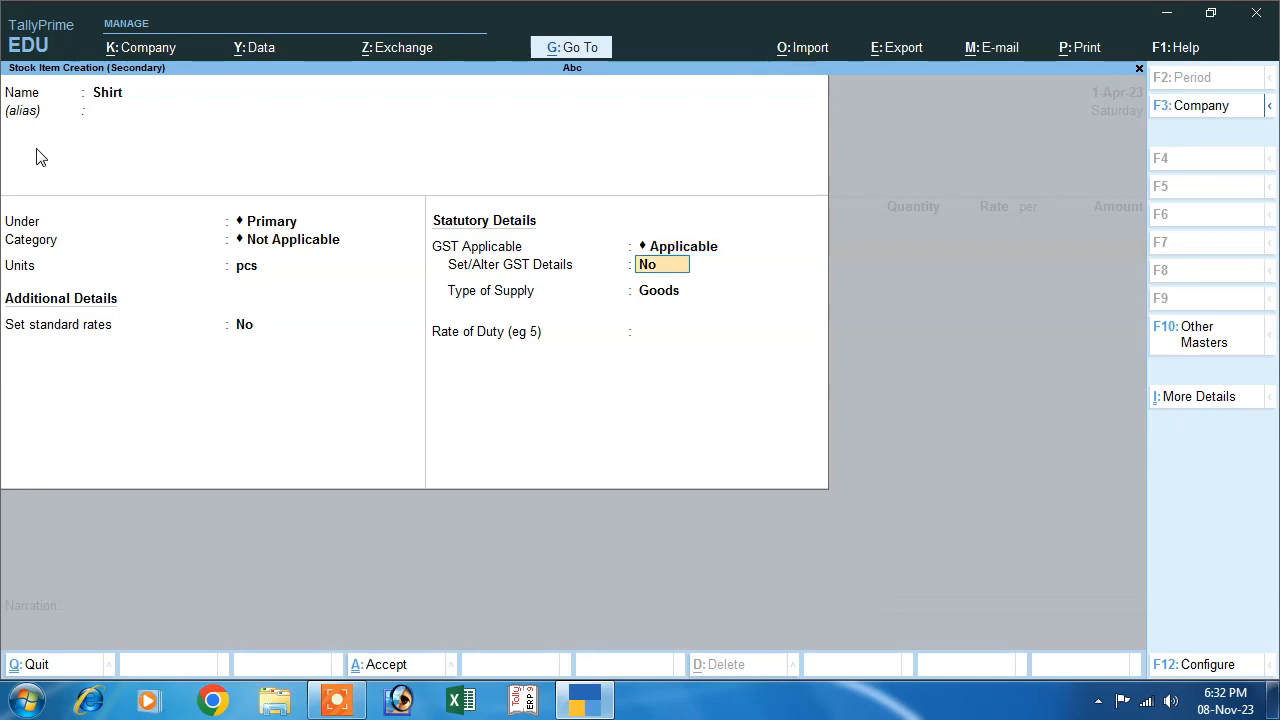
key("Return")
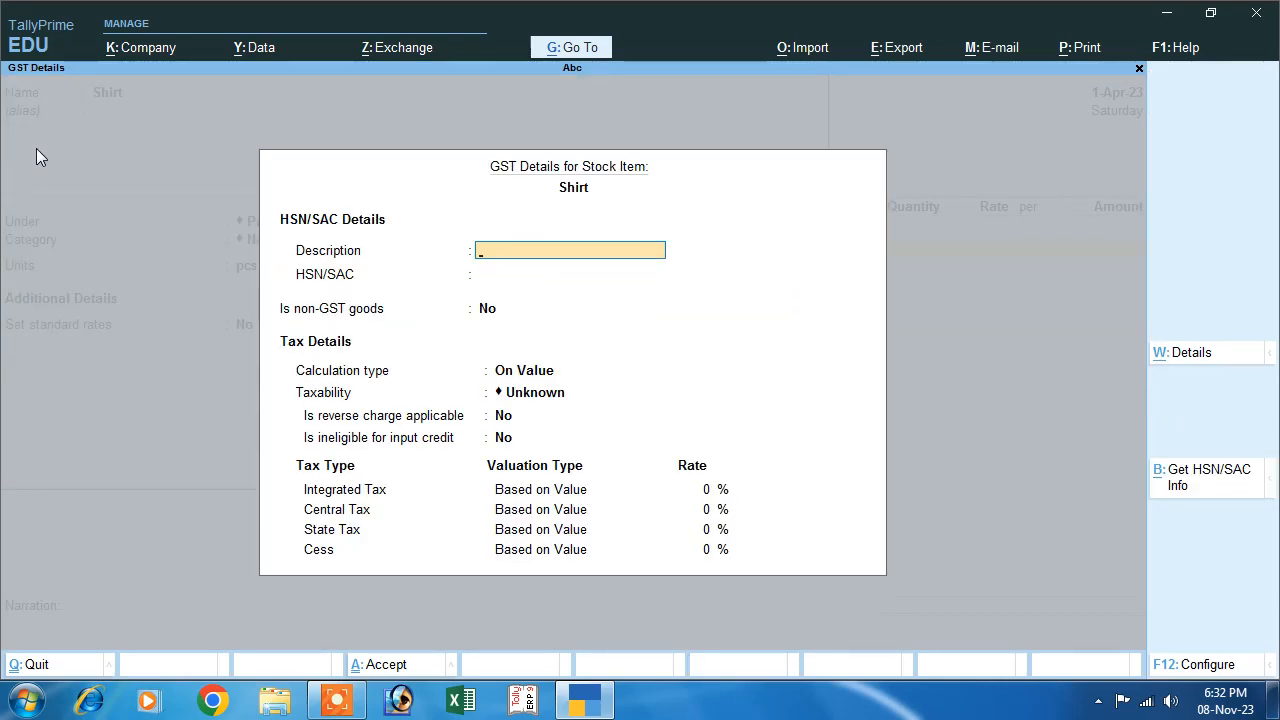
type("Goods")
key("Return")
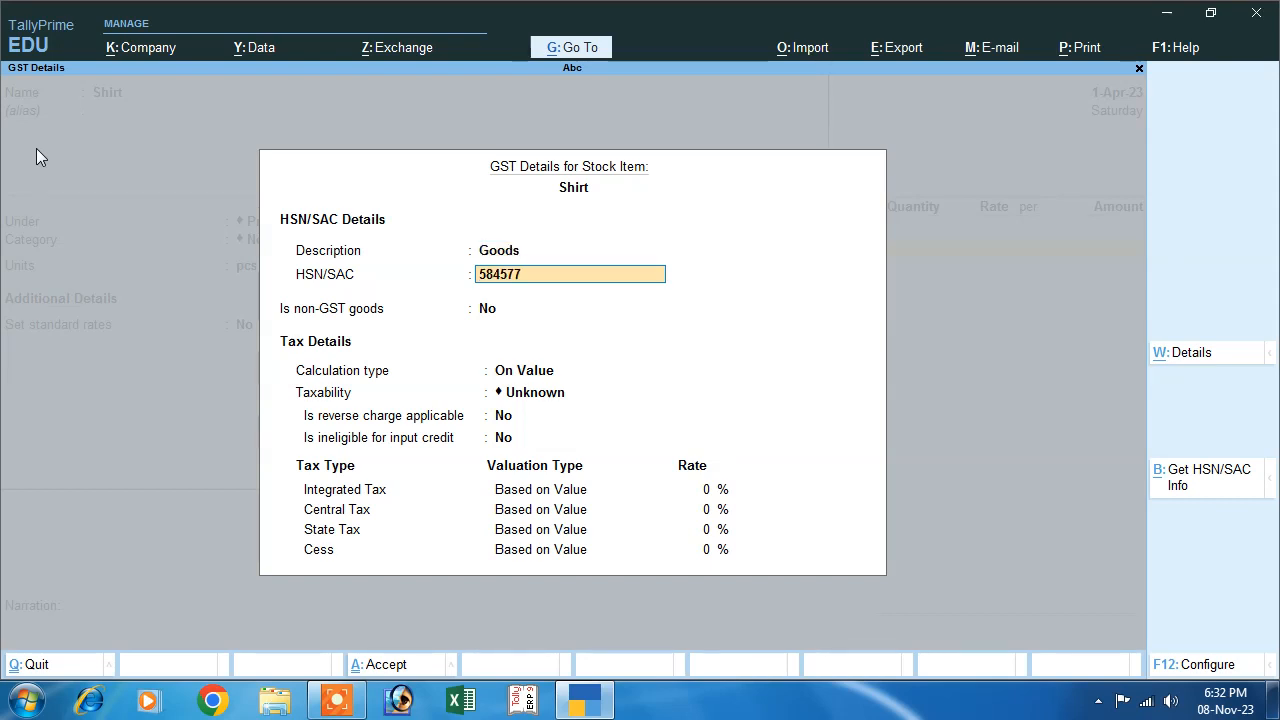
key("Return")
key("Return")
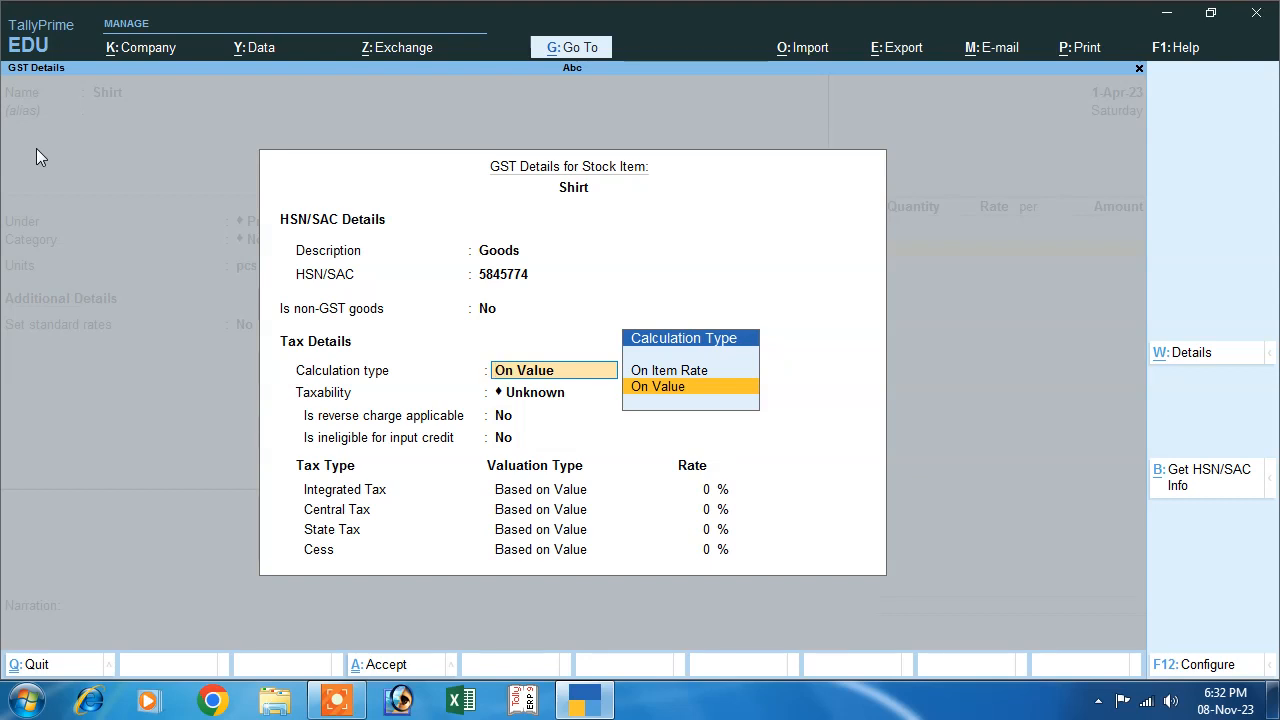
Step: Keep the calculation type On Value, set taxability to Taxable, and leave reverse charge and input credit ineligibility at No
key("Return")
key("Down")
key("Down")
key("Down")
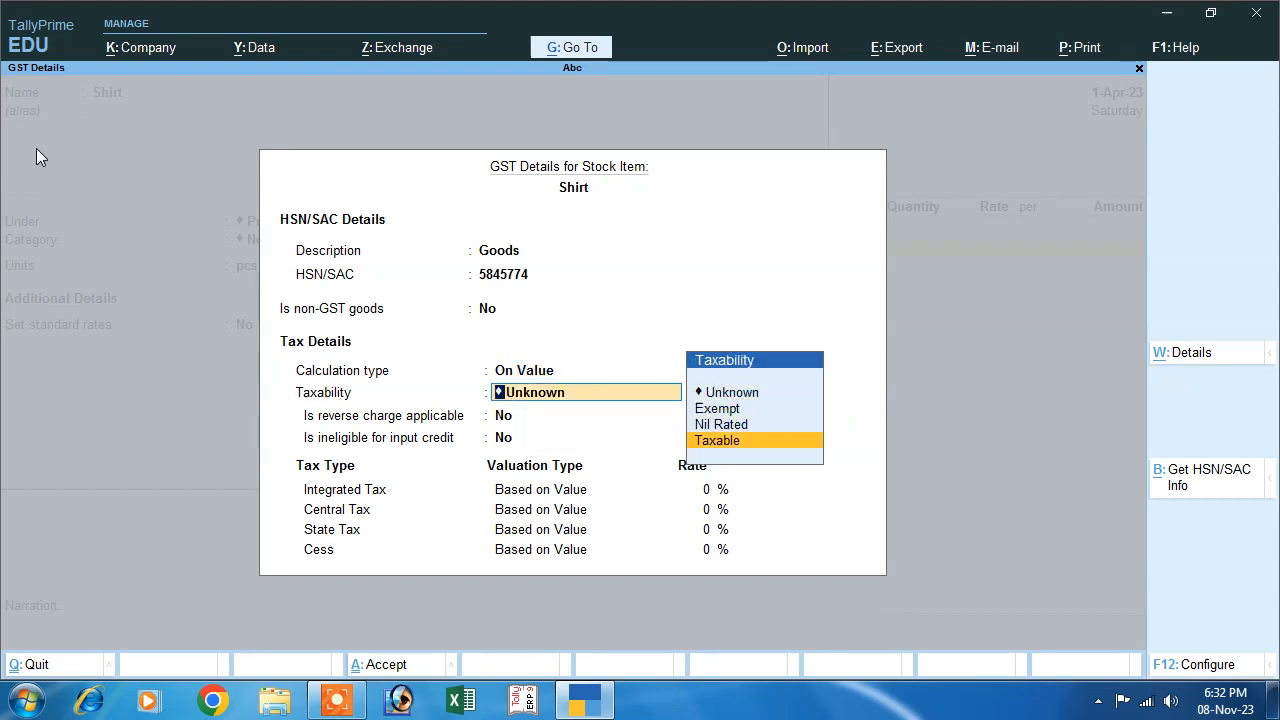
key("Return")
key("Return")
key("Return")
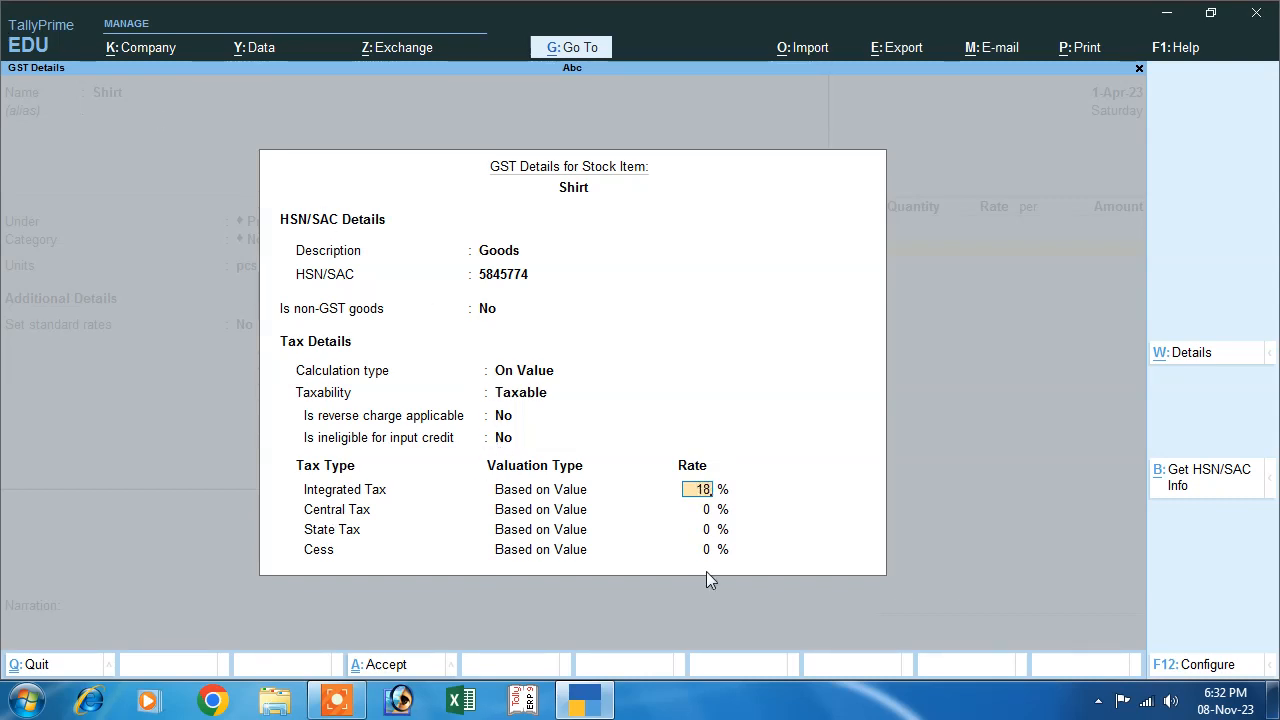
Step: Set Shirt's integrated tax rate to 18%, keep the type of supply as Goods and save the stock item
key("Return")
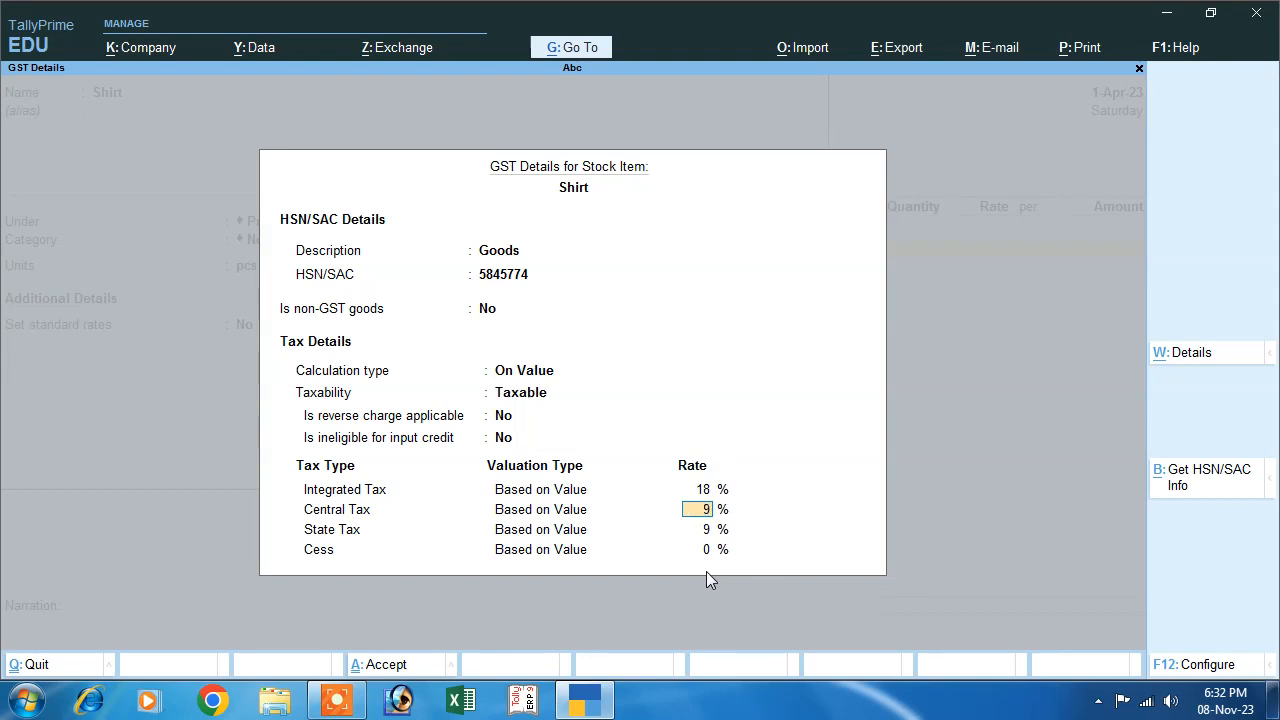
key("Return")
key("Return")
key("Return")
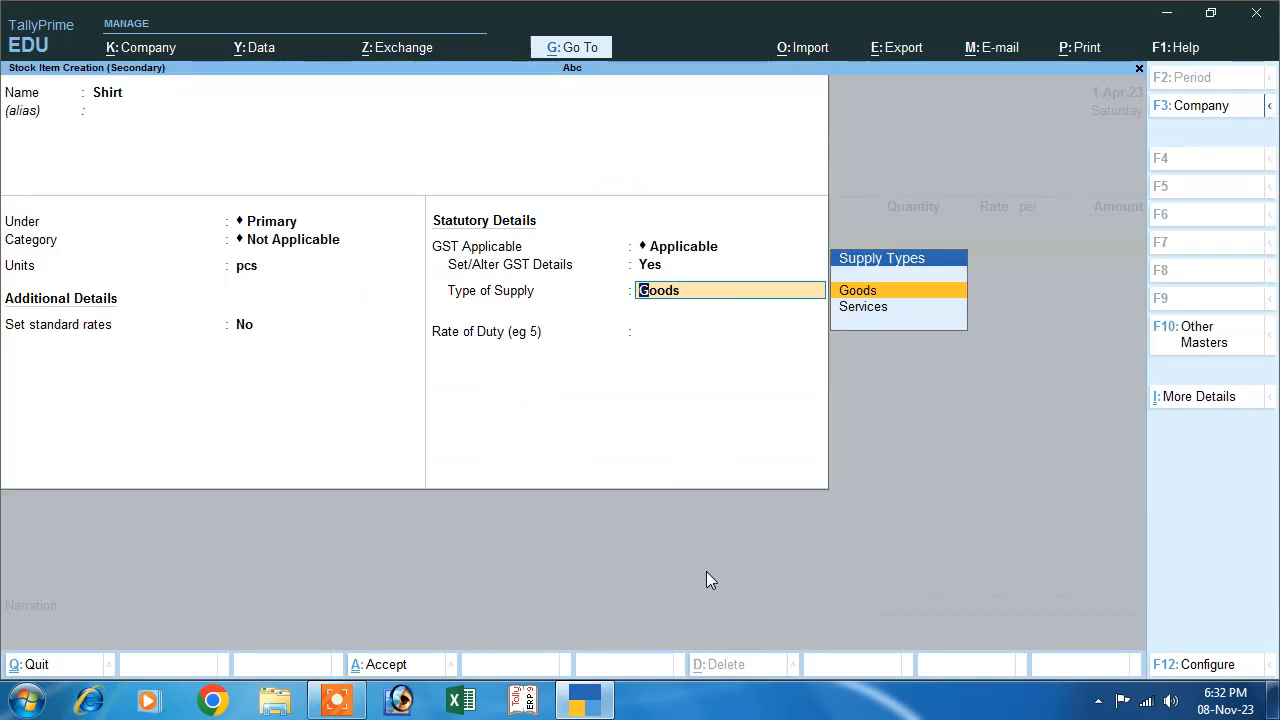
key("Return")
key("Return")
key("Return")
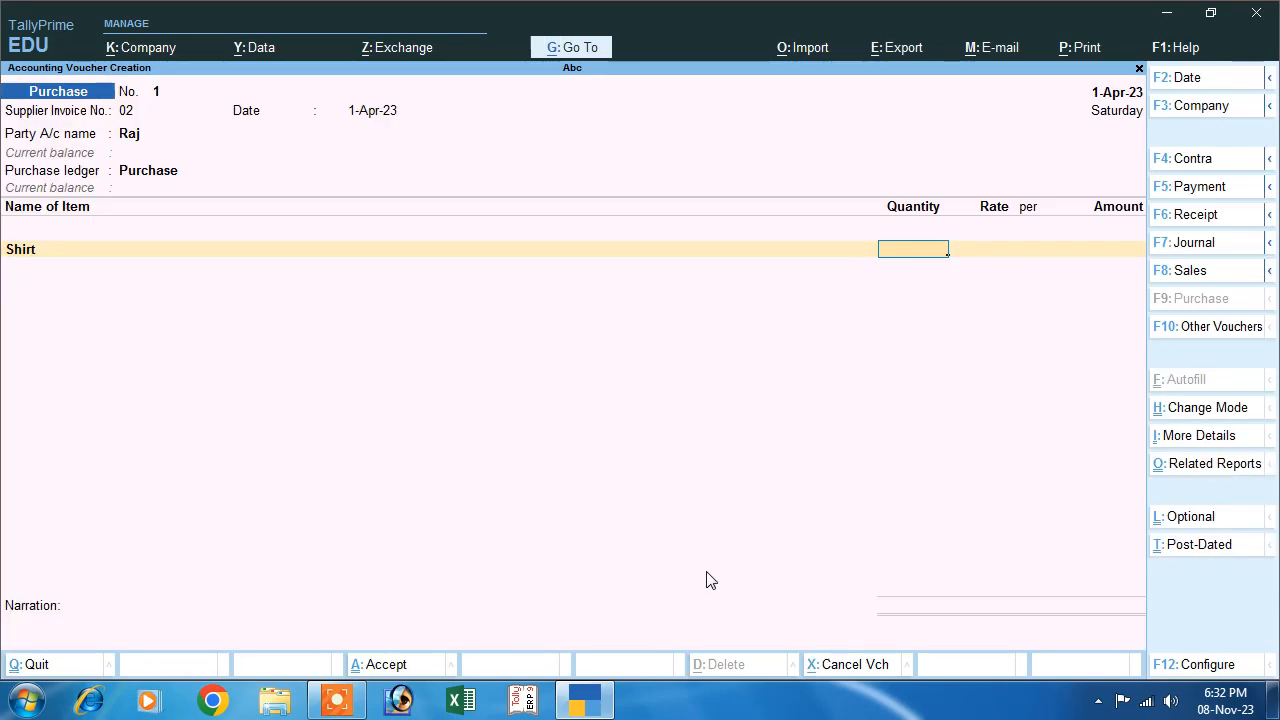
Step: Enter 1000 pcs of Shirt at a rate of 300 per pcs and finish the voucher's item list
type("1000")
key("Return")
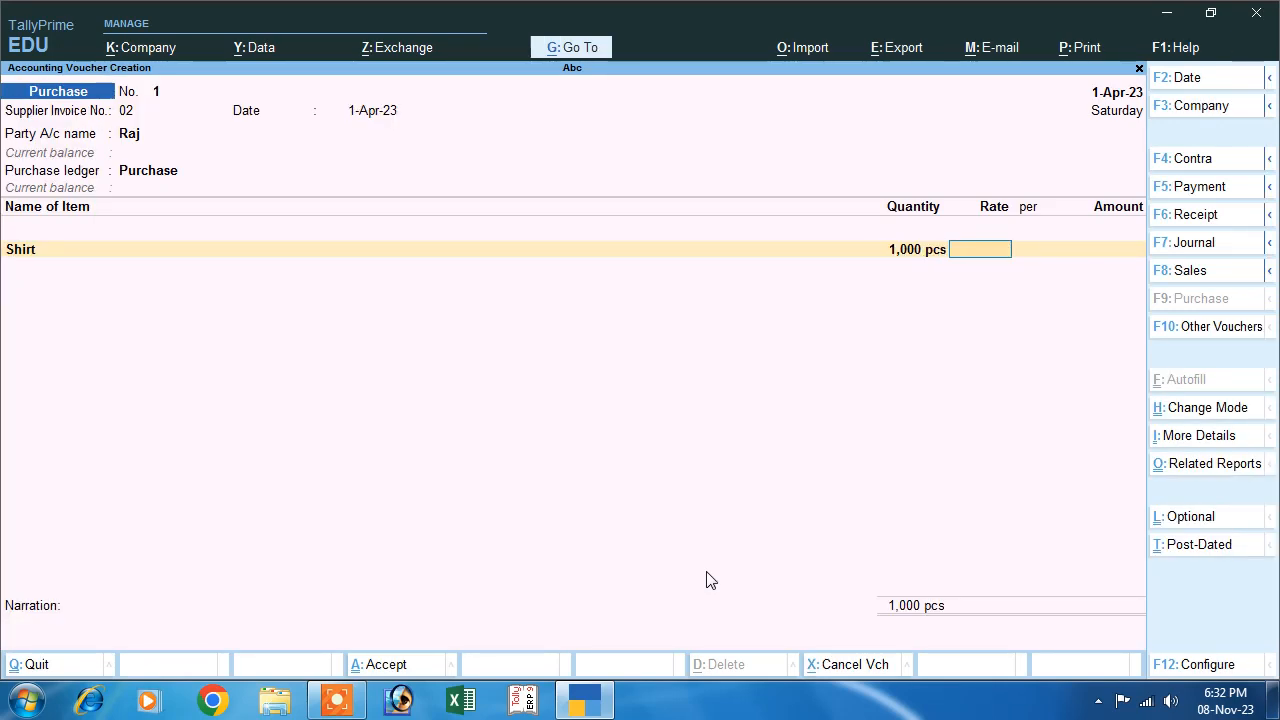
key("Return")
key("Return")
key("Return")
key("Return")
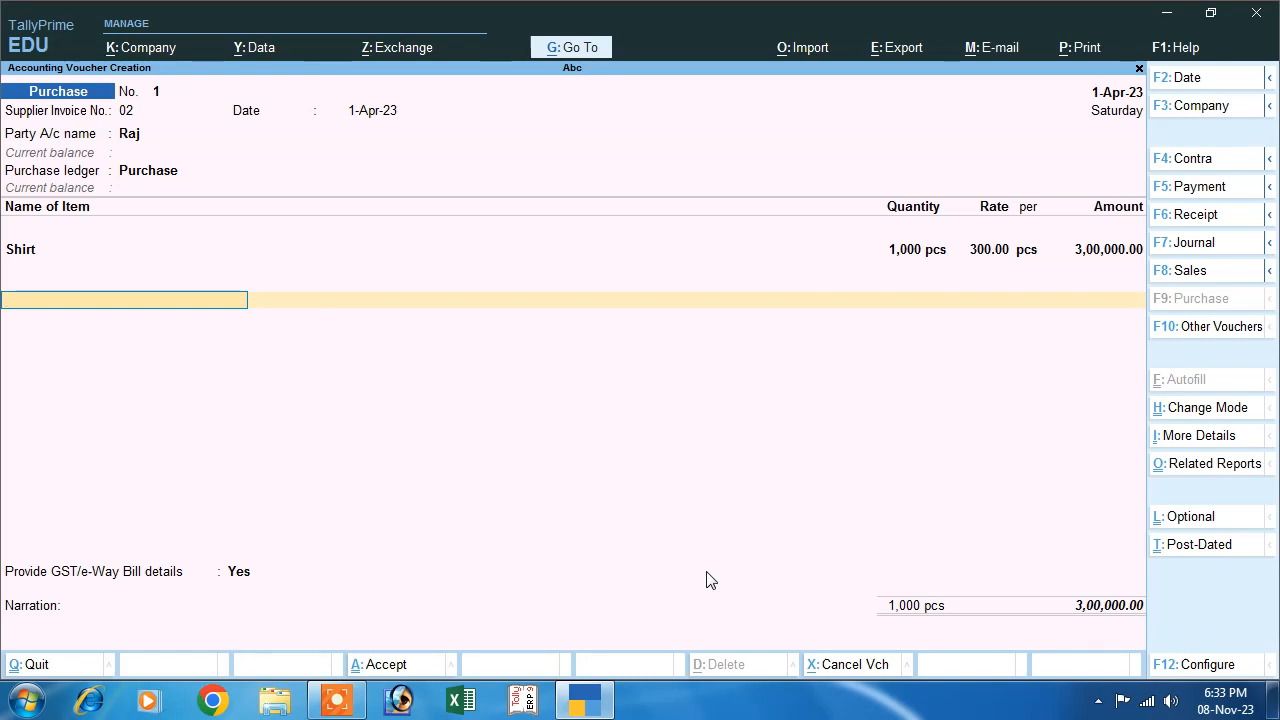
Step: Create a ledger named Cgst under Duties & Taxes from the purchase voucher
key("alt+c")
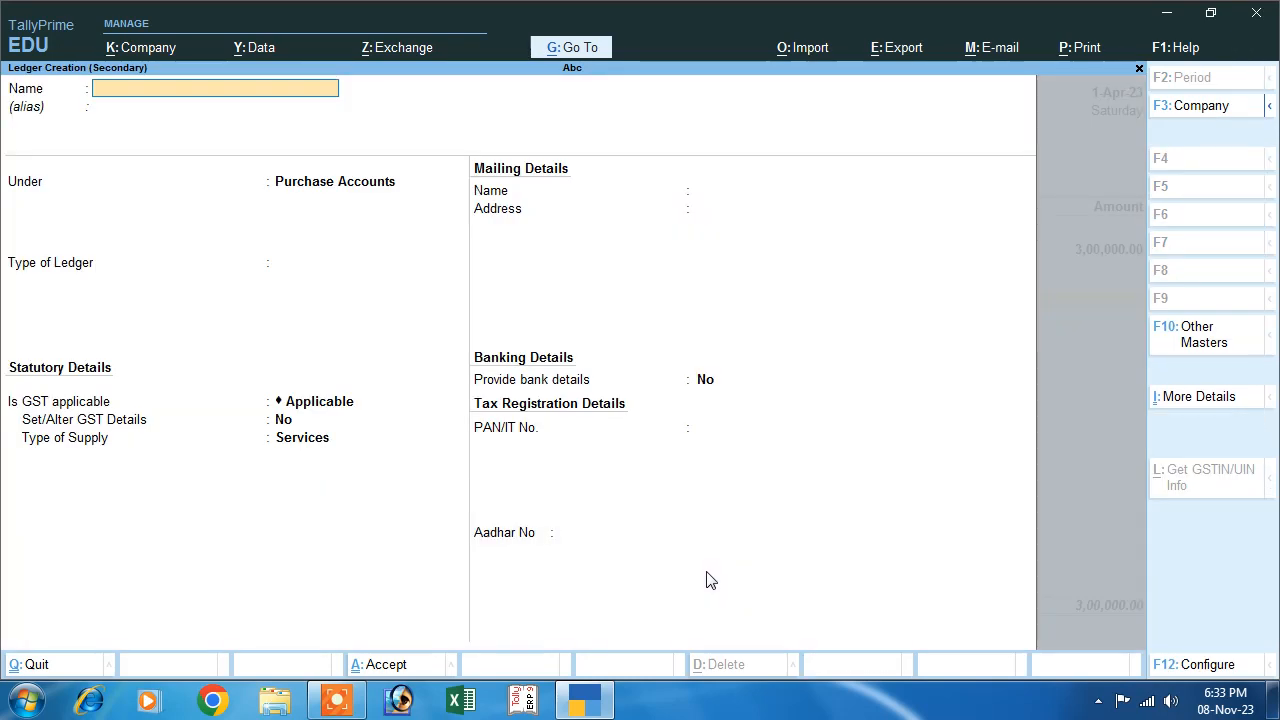
type("Cgst")
key("Return")
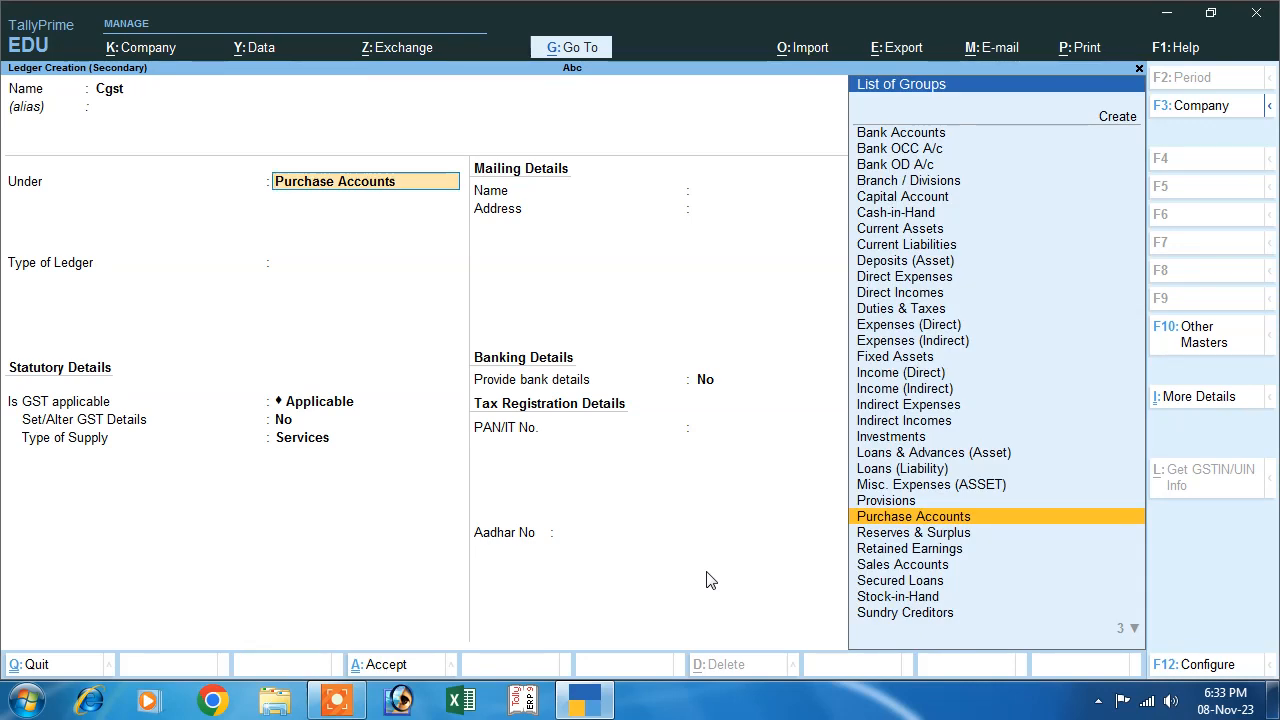
type("D")
key("Down")
key("Down")
key("Down")
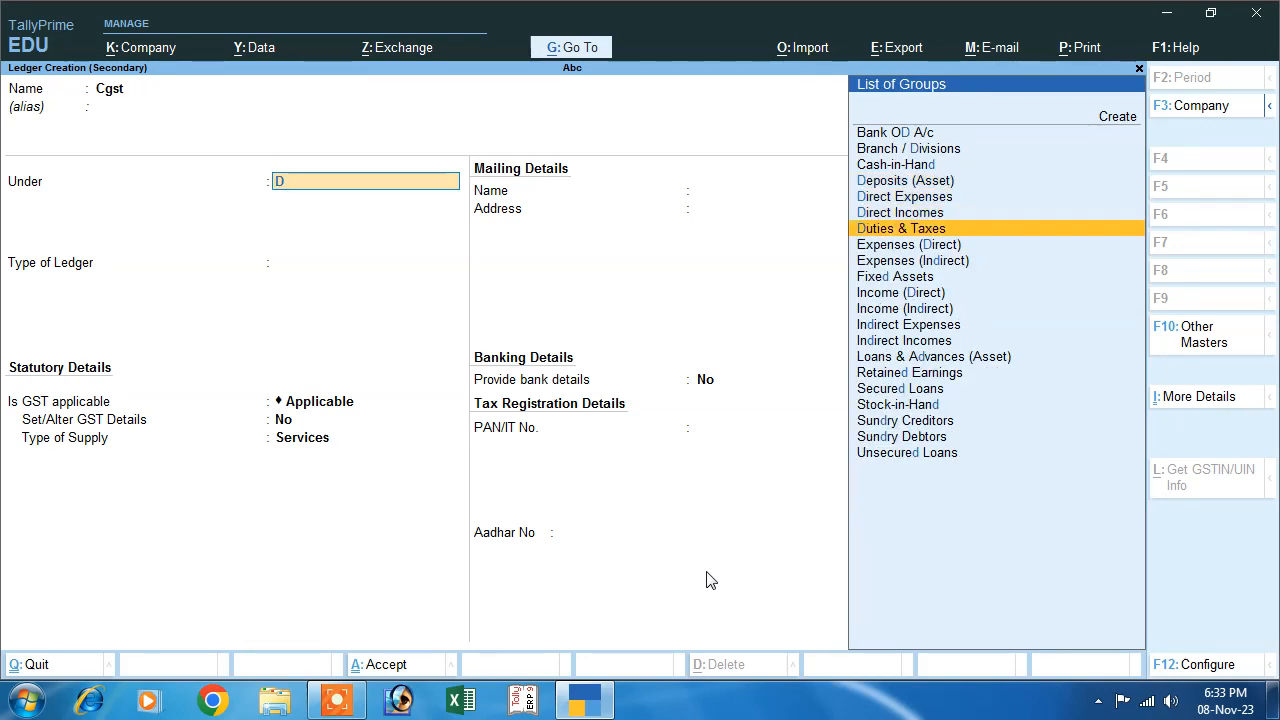
key("Up")
key("Up")
key("Down")
key("Down")
key("Return")
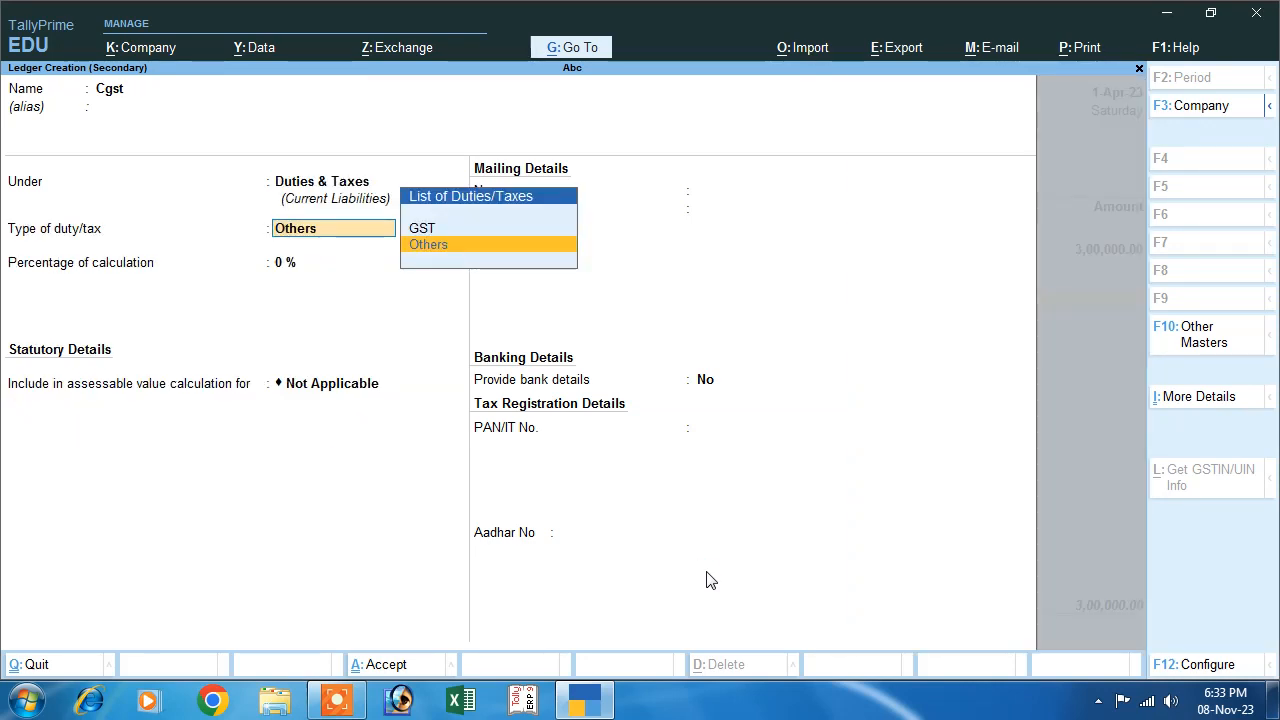
Step: Set Cgst to GST, Central Tax, 9% with rounding Not Applicable, save it and accept its line in the voucher
key("Up")
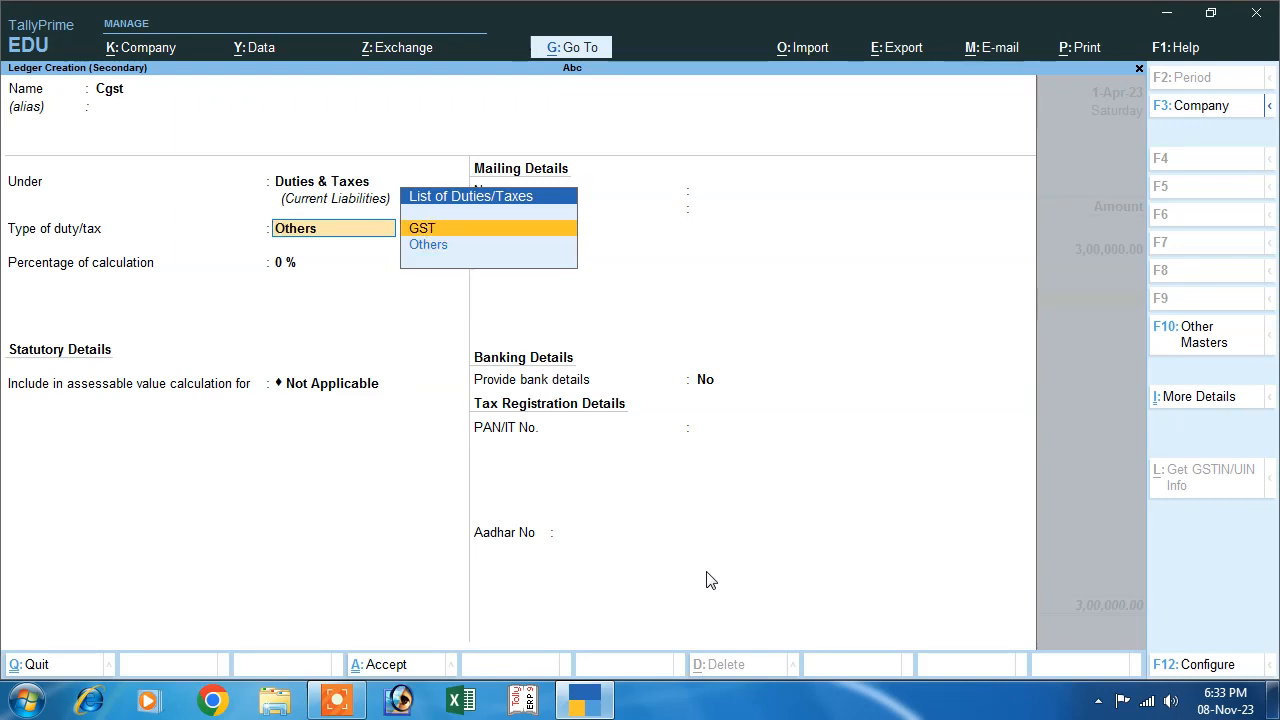
key("Return")
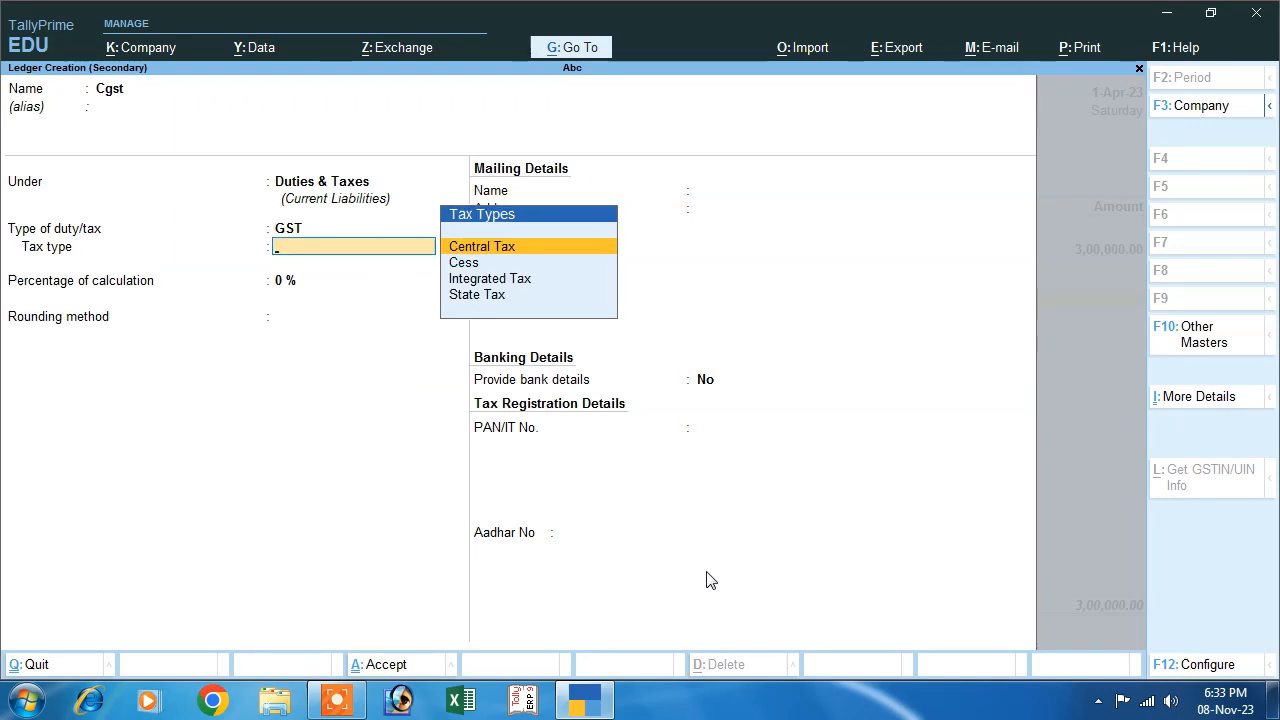
key("Return")
type("9")
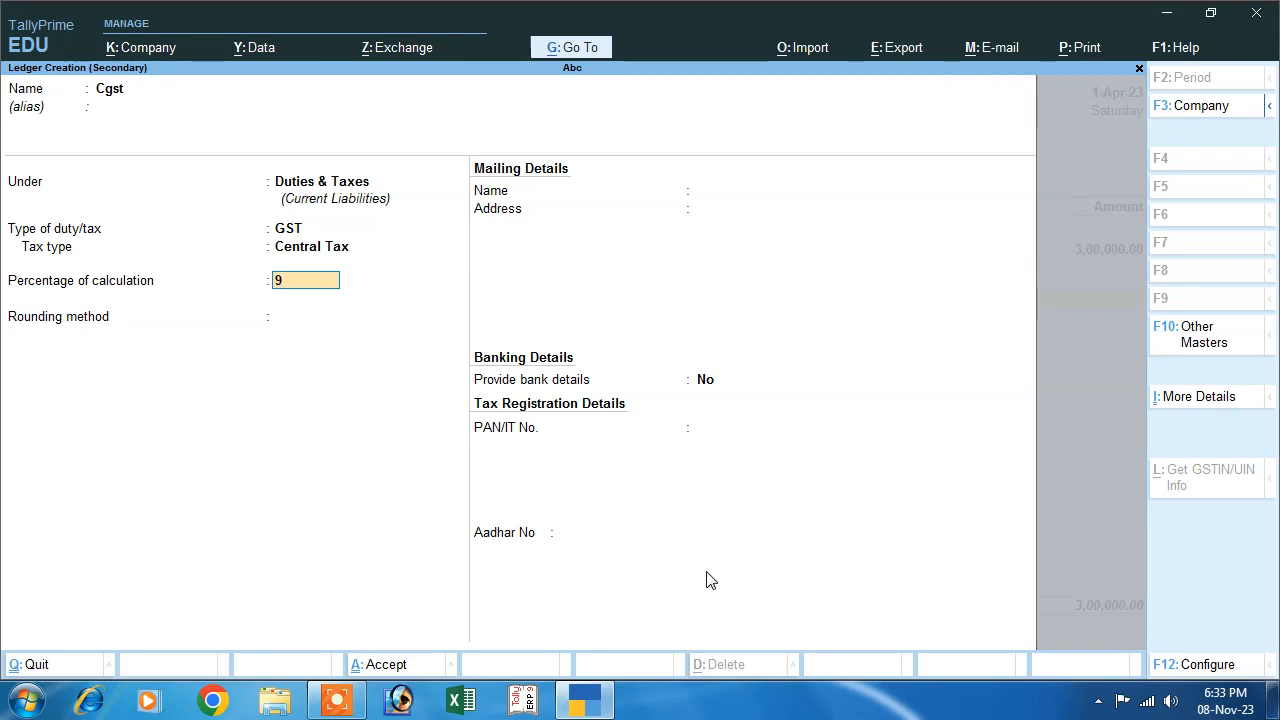
key("Return")
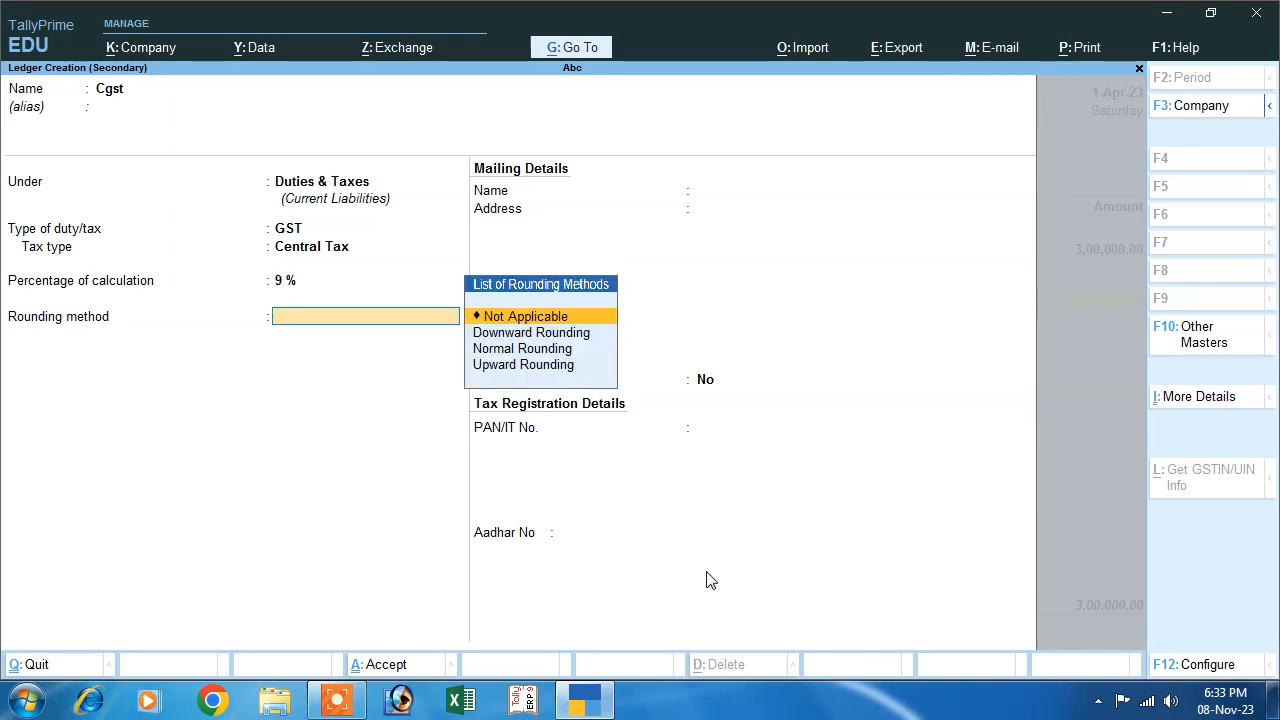
key("Return")
key("Return")
key("Return")
key("Return")
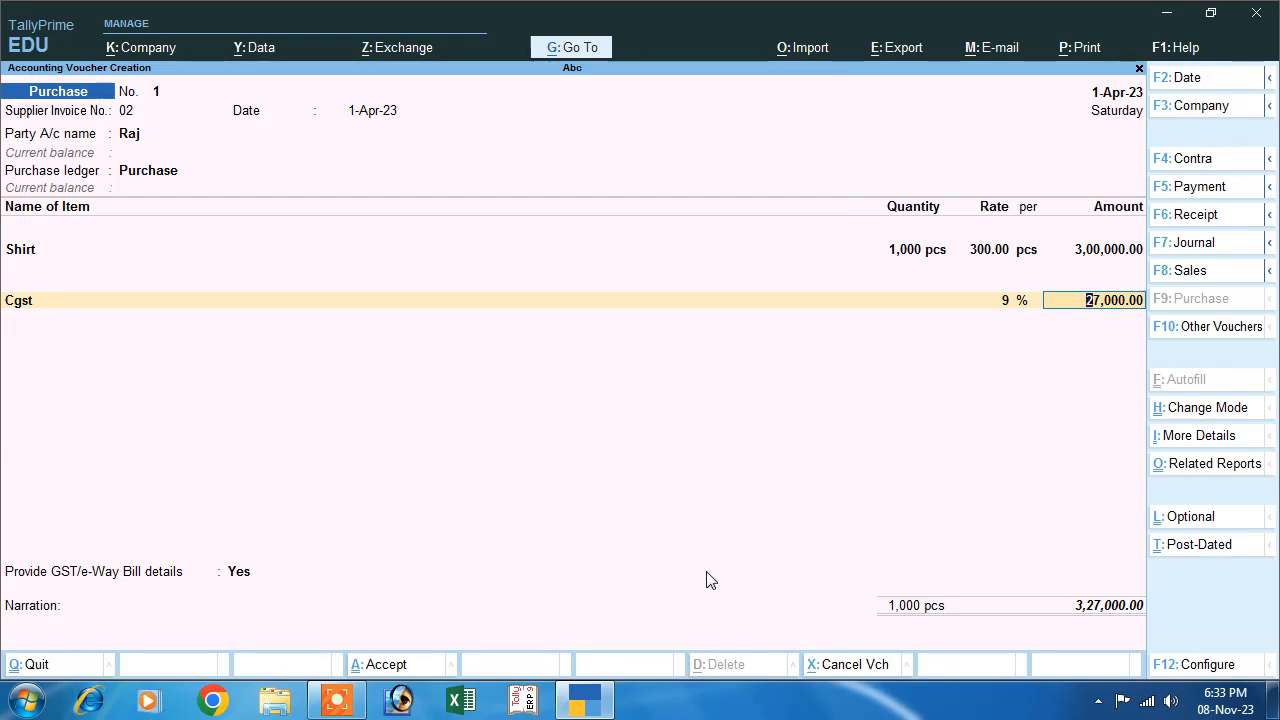
key("Return")
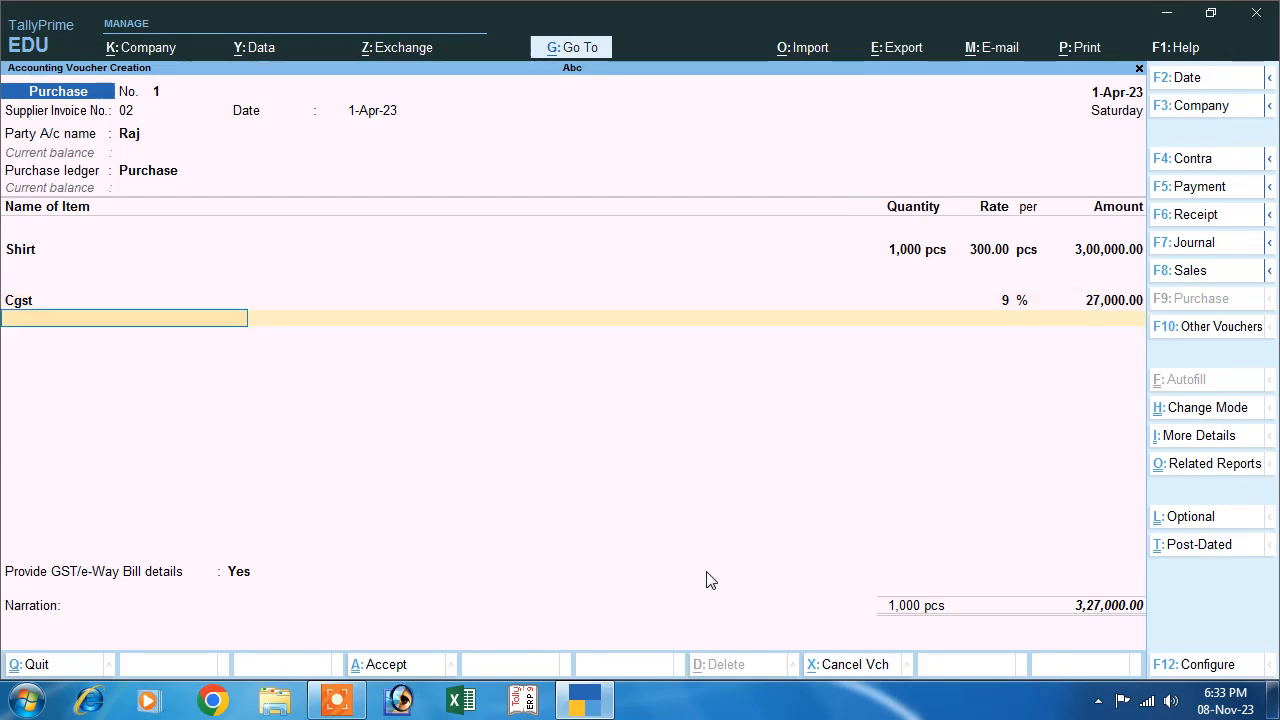
Step: Create a ledger named Sgst under Duties & Taxes with duty type GST and tax type State Tax
key("alt+c")
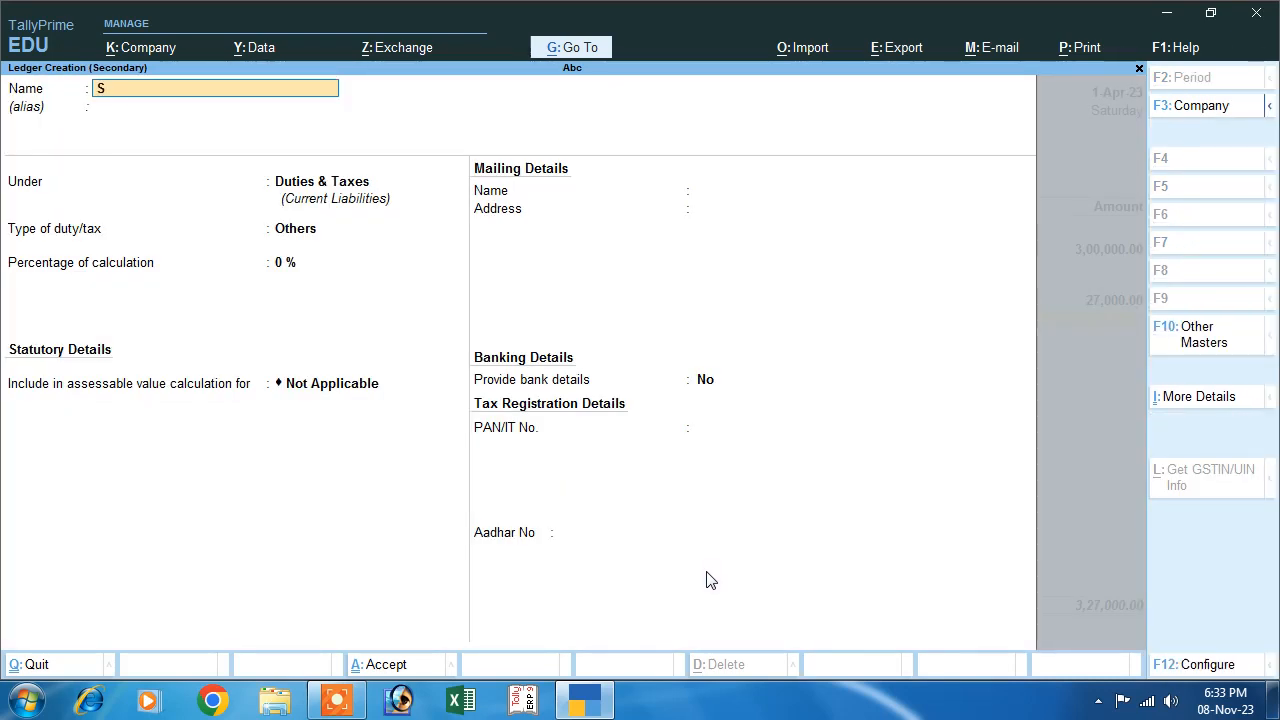
type("St")
key("BackSpace")
key("Return")
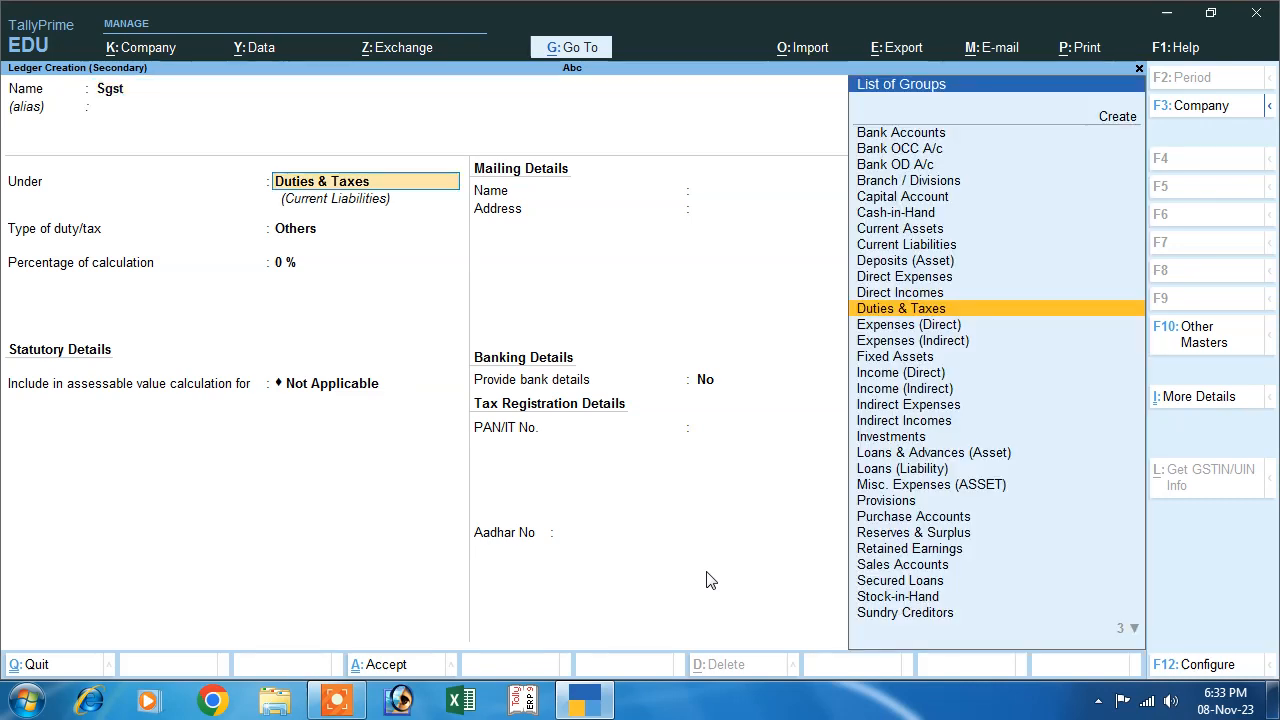
key("Return")
key("Up")
key("Return")
key("Down")
key("Down")
key("Down")
key("Return")
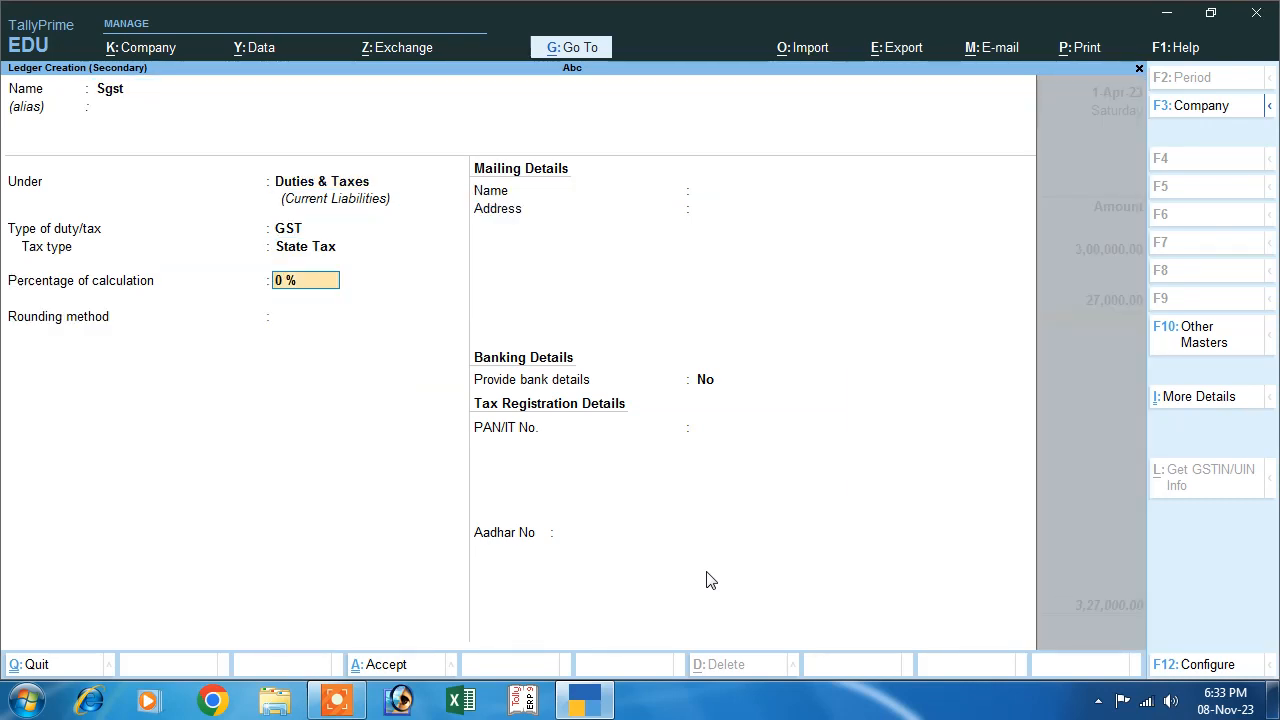
Step: Set Sgst's percentage to 9% with rounding Not Applicable, save it and accept its line in the voucher
type("9")
key("Return")
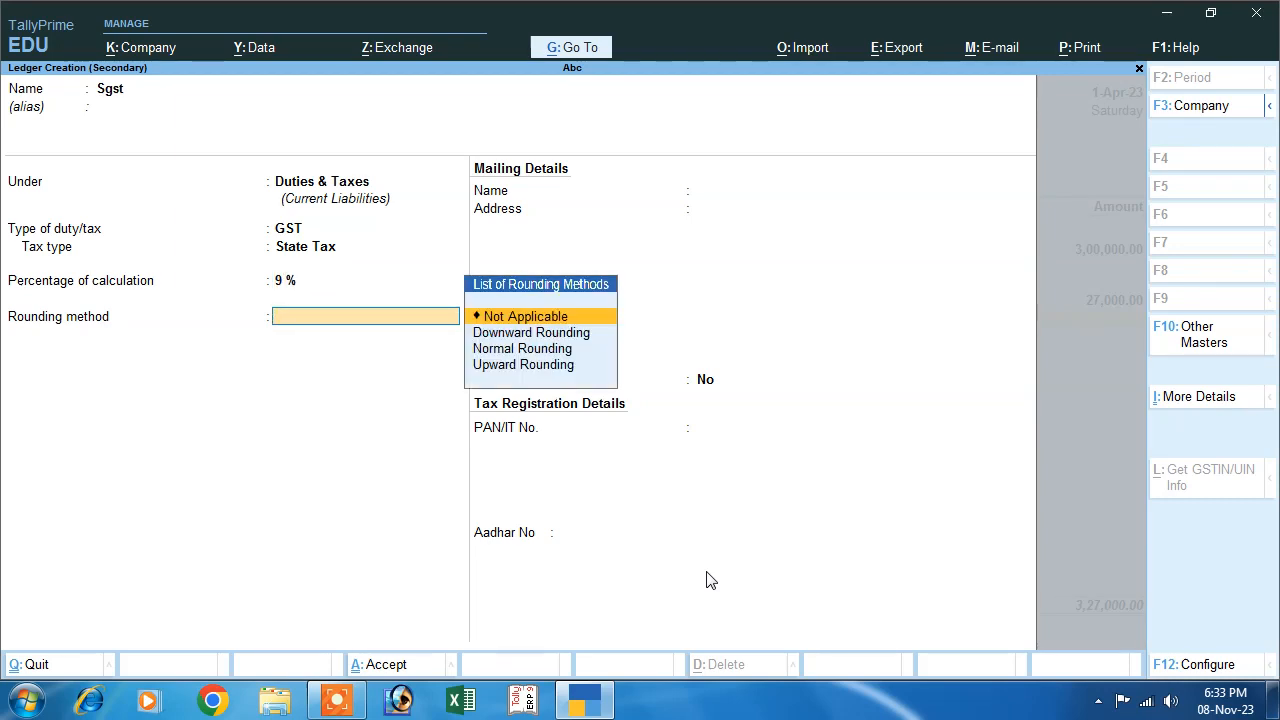
key("Return")
key("Return")
key("Return")
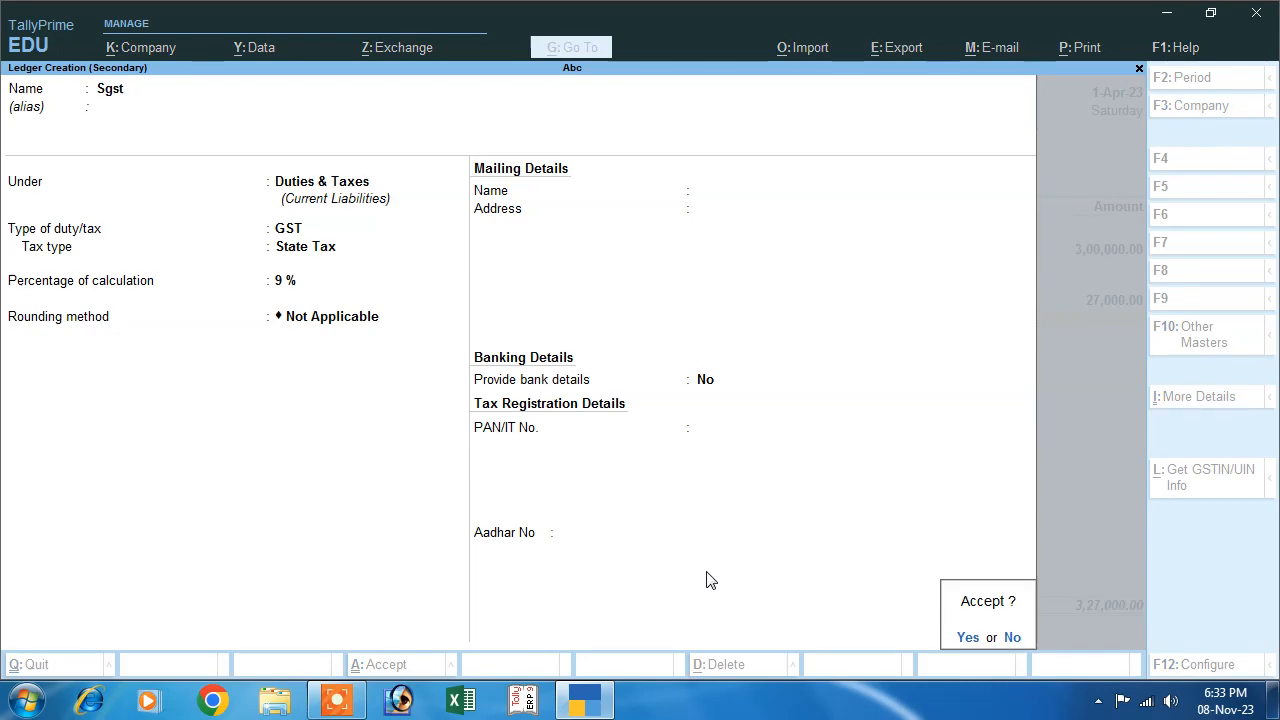
key("Return")
key("Return")
Step: Leave the e-Way Bill and transport details blank and save the purchase voucher
key("Return")
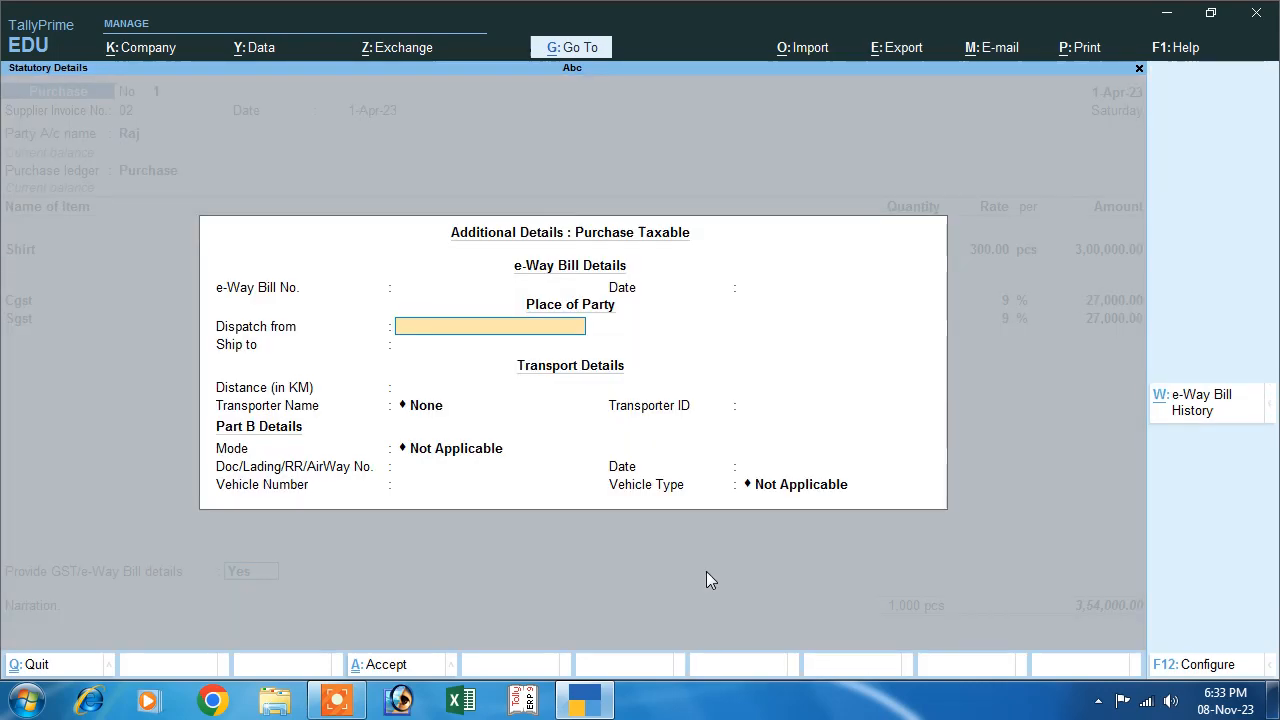
key("Return")
key("Return")
key("Return")
key("Return")
key("Return")
key("Return")
key("Return")
key("Return")
key("Return")
key("Return")
key("Return")
key("Return")
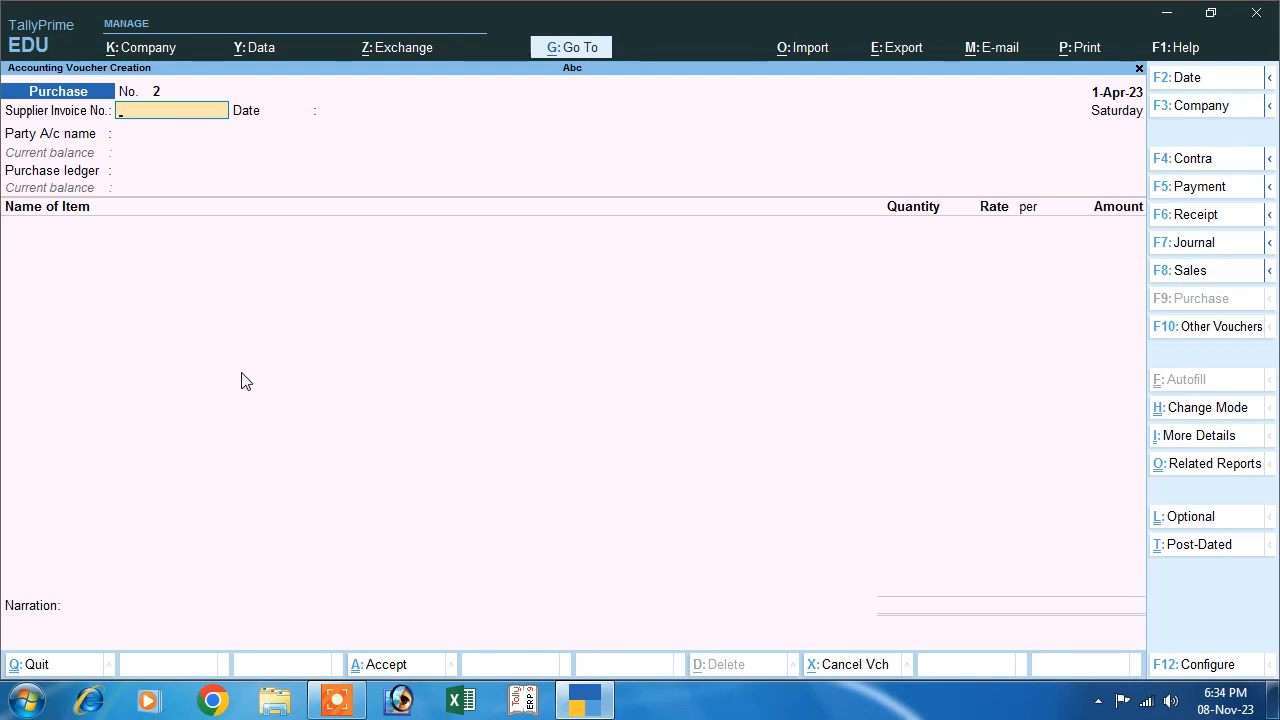
Step: Quit the purchase voucher entry and create a company price level named New Customer
key("Escape")
key("y")
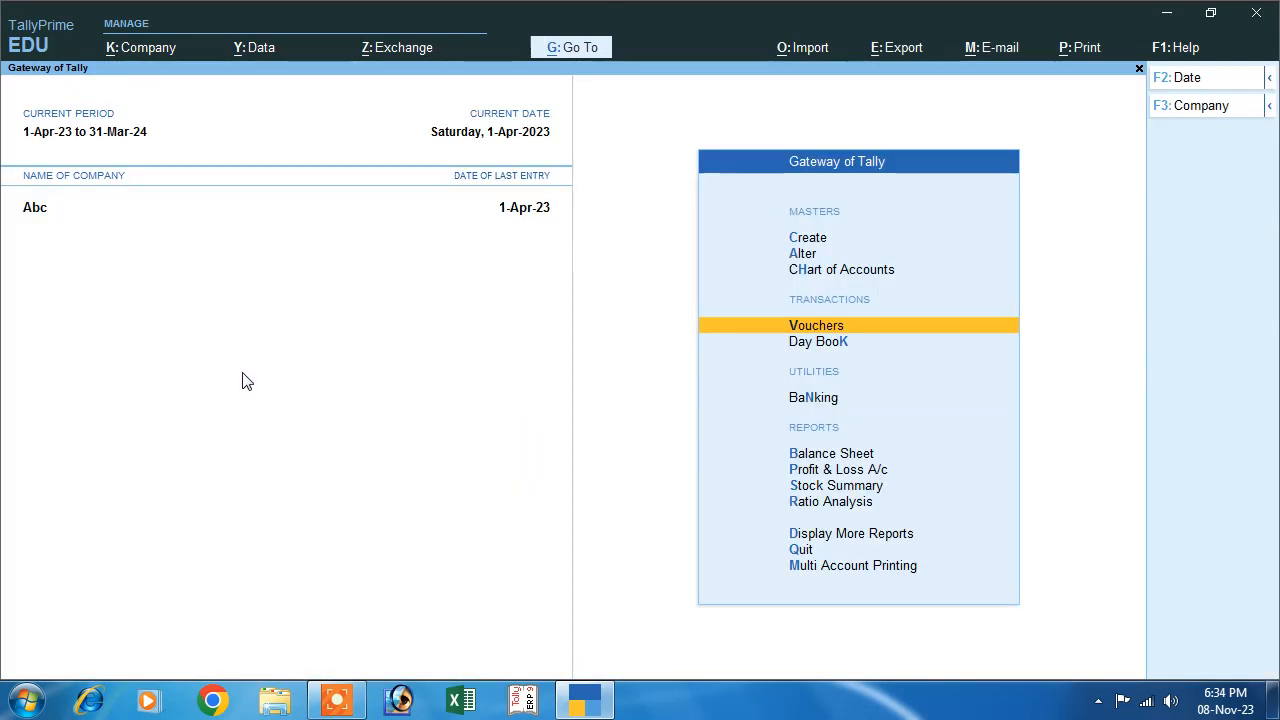
left_click(807, 239)
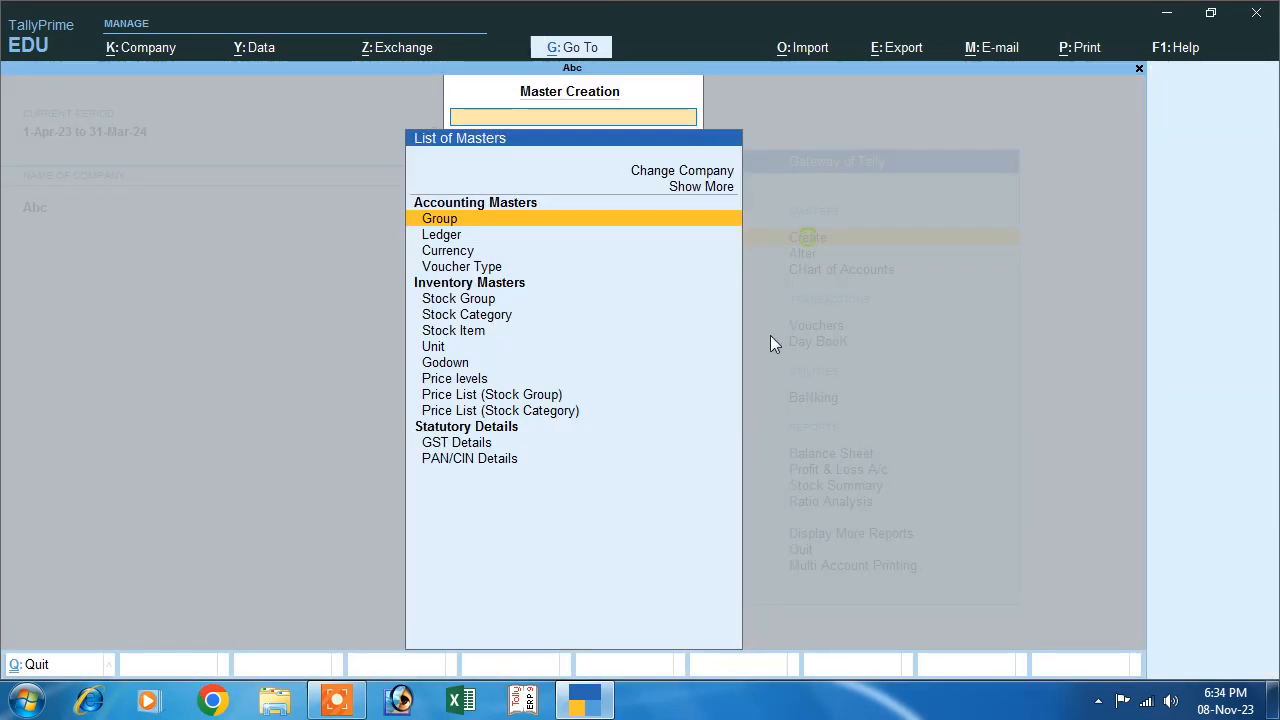
left_click(455, 380)
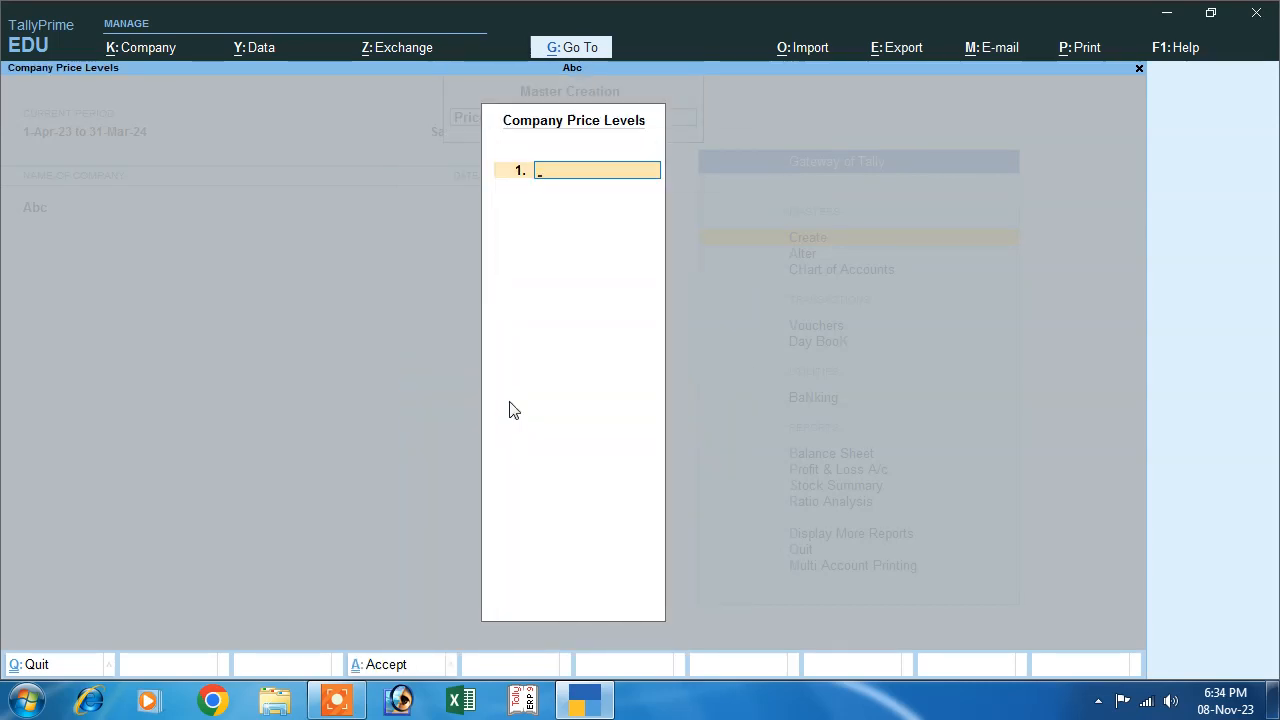
type("New Customer")
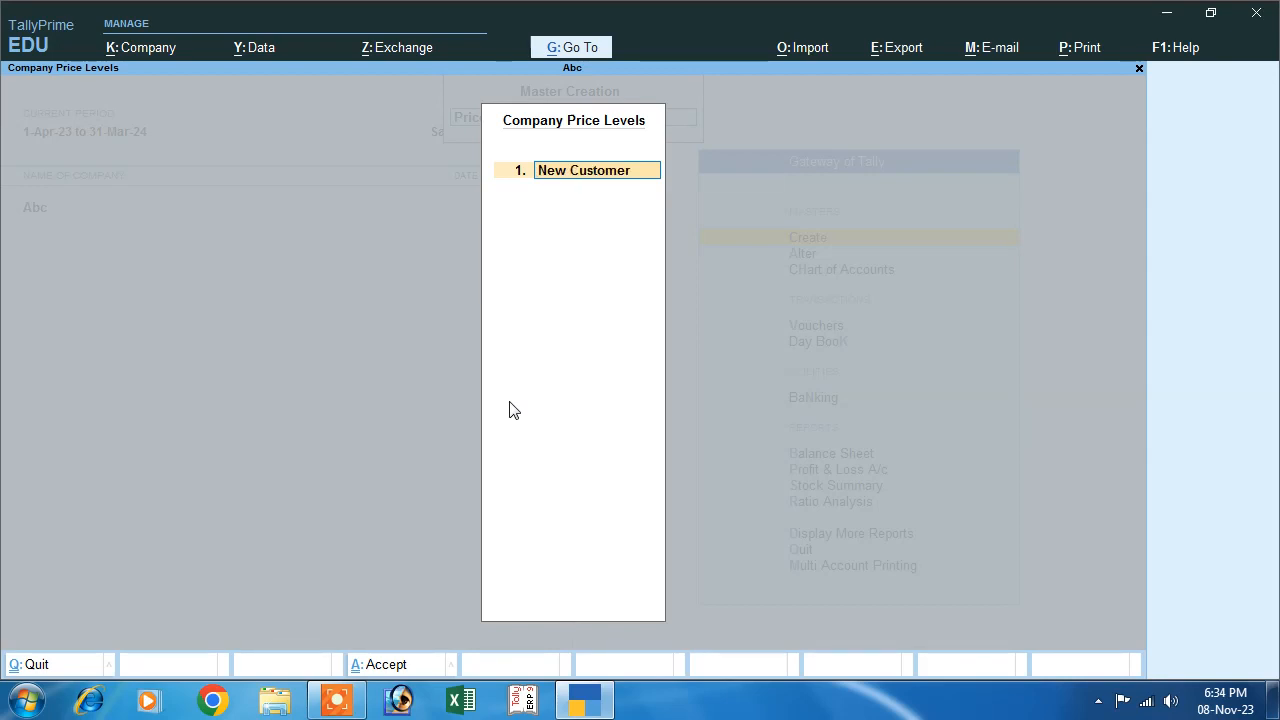
key("Return")
key("Return")
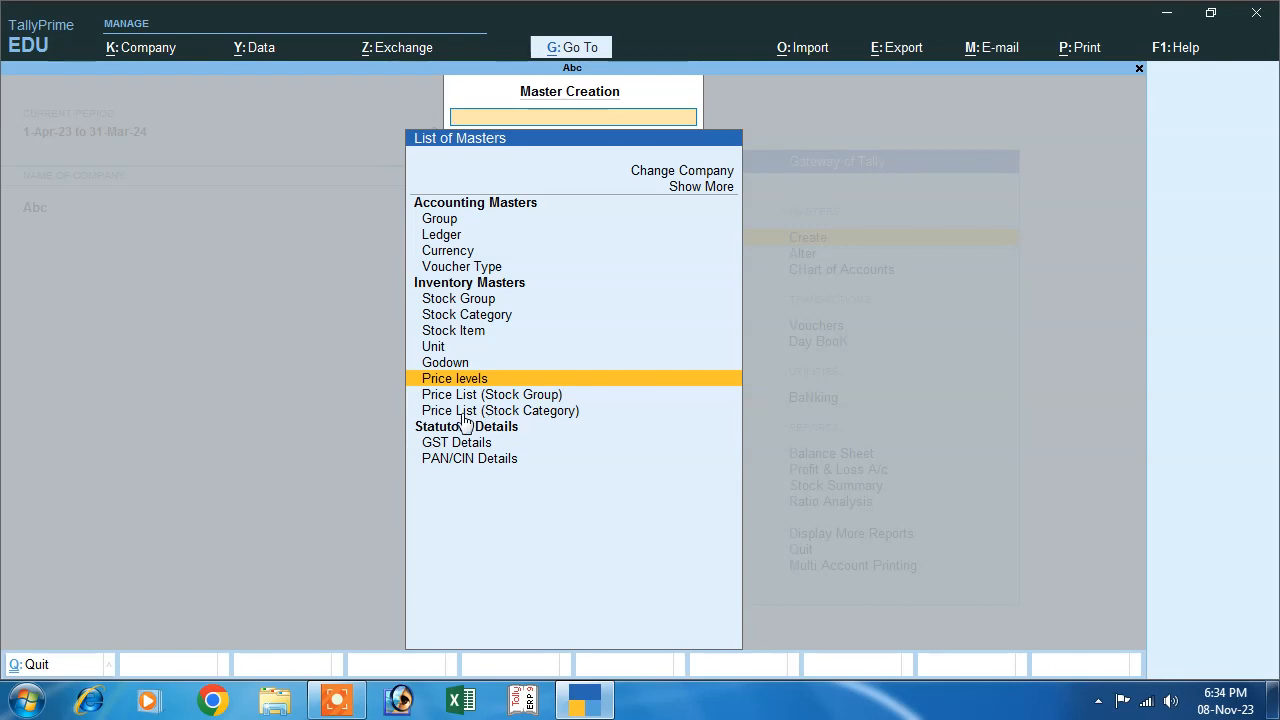
Step: Start a stock-category price list for All Items at price level New Customer, applicable from 1-Apr-23, and add the item Shirt
left_click(476, 414)
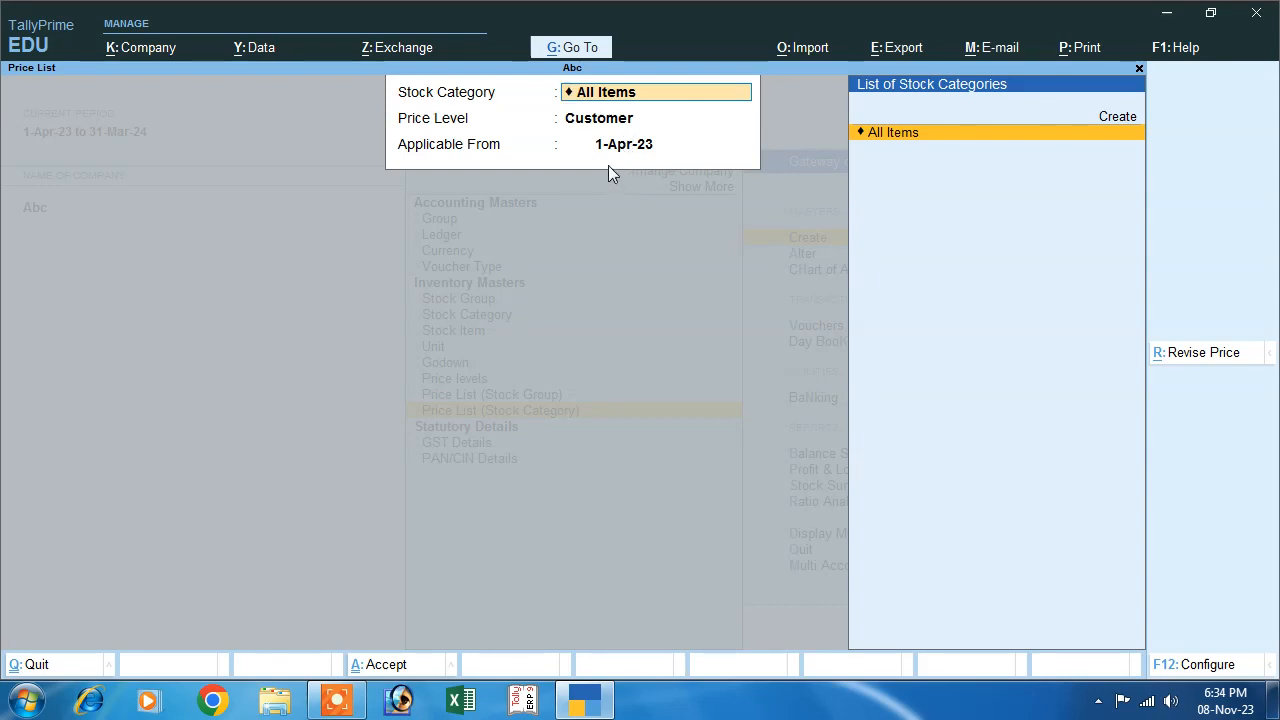
key("Return")
key("Return")
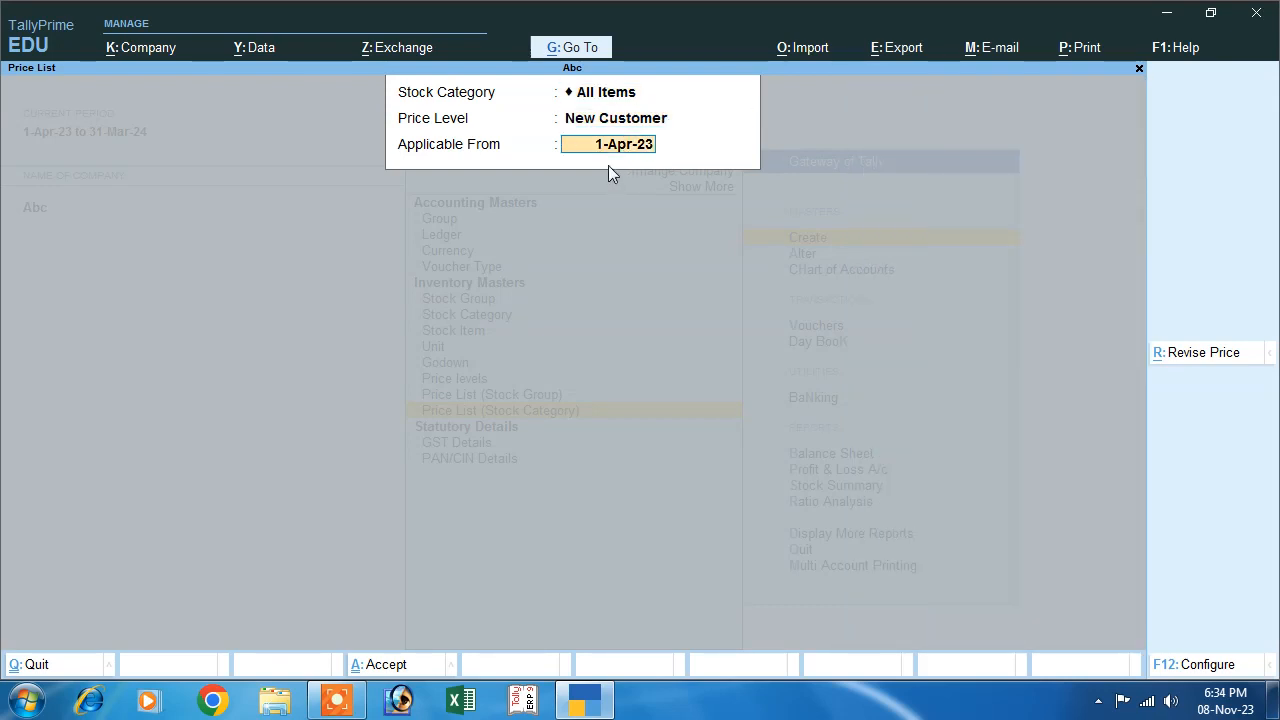
key("Return")
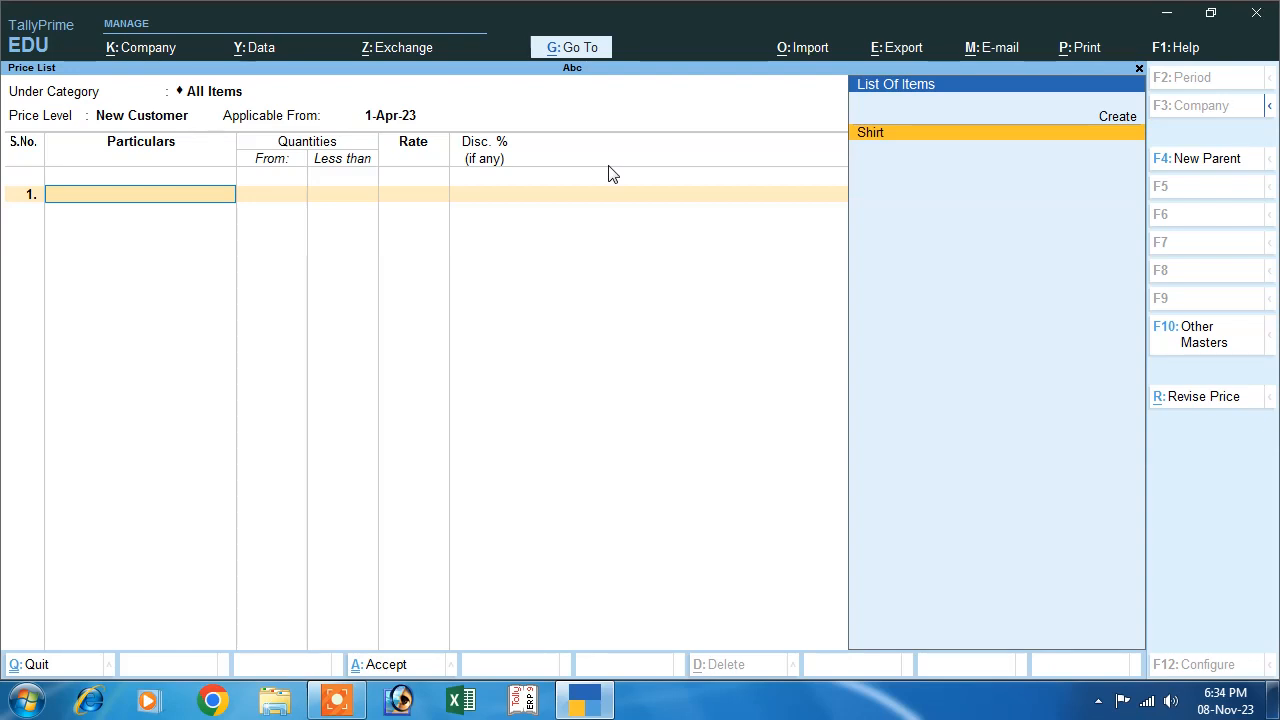
key("Return")
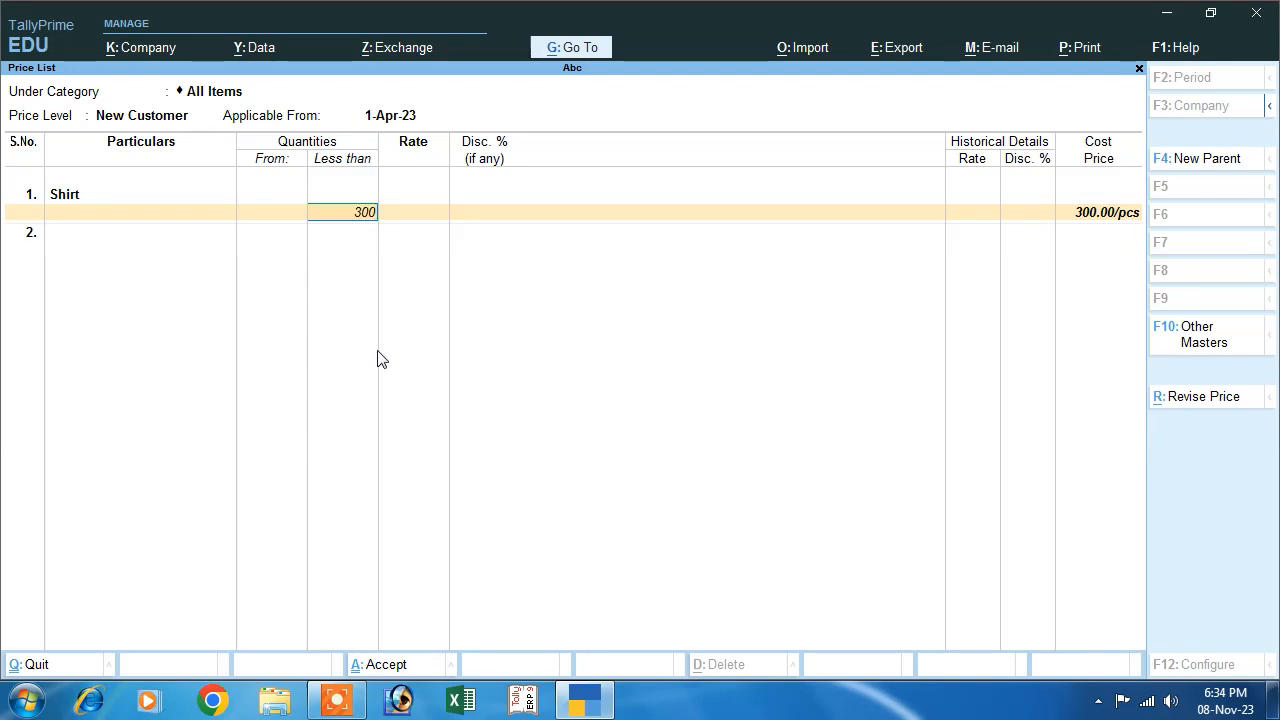
Step: Price Shirt quantities of less than 300 pcs at a rate of 600 with a 5% discount
key("Return")
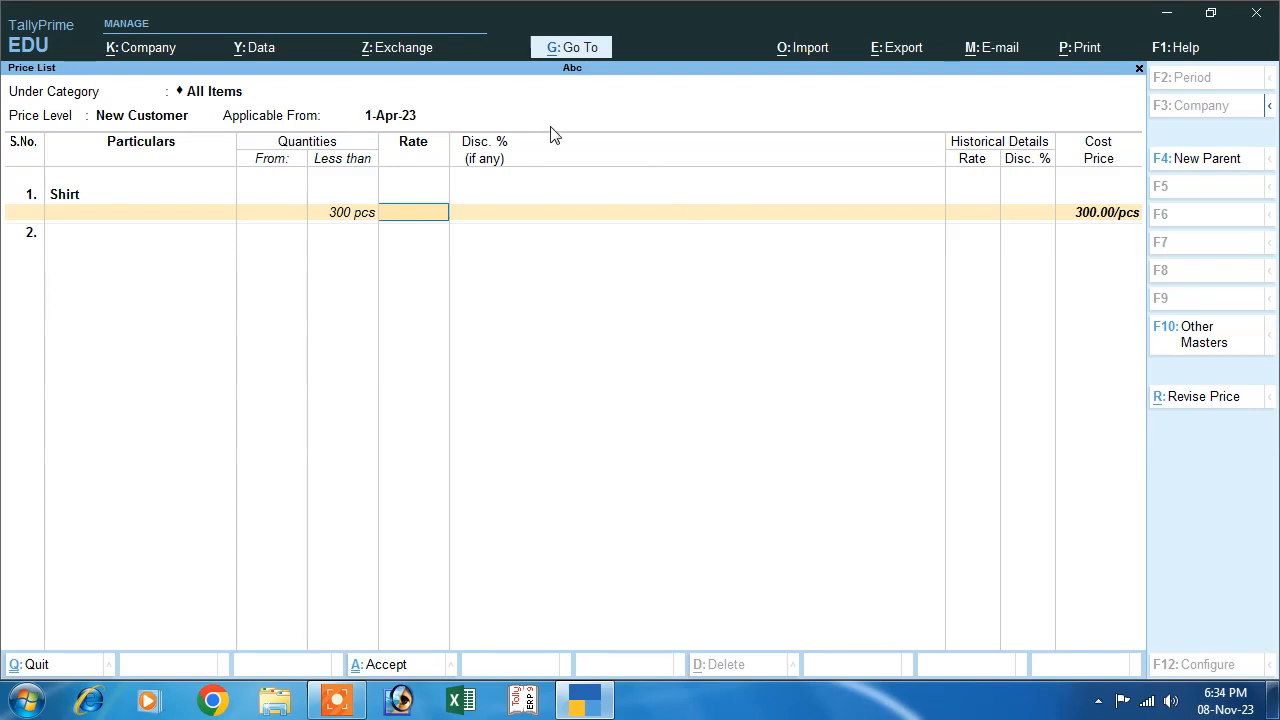
type("600")
key("Return")
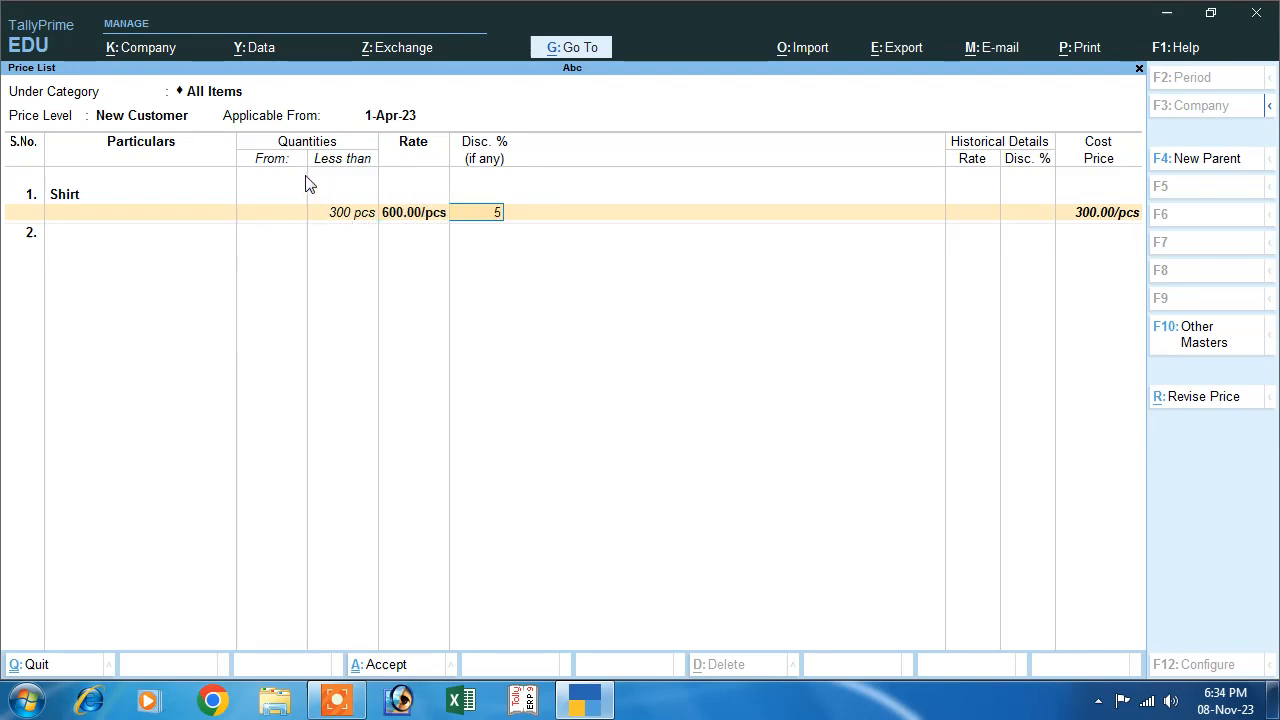
type("5")
key("Return")
Step: Price Shirt quantities from 300 to less than 600 pcs at a rate of 590 with a 6% discount
type("600")
key("Return")
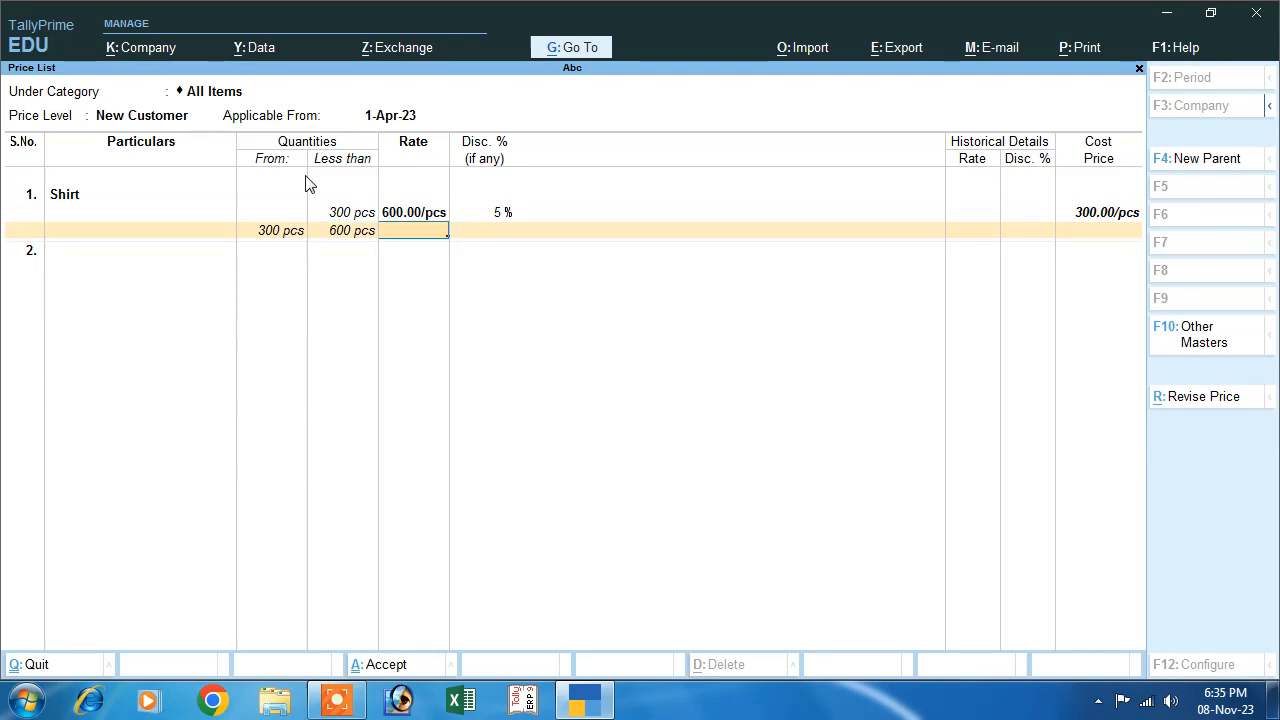
type("590")
key("Return")
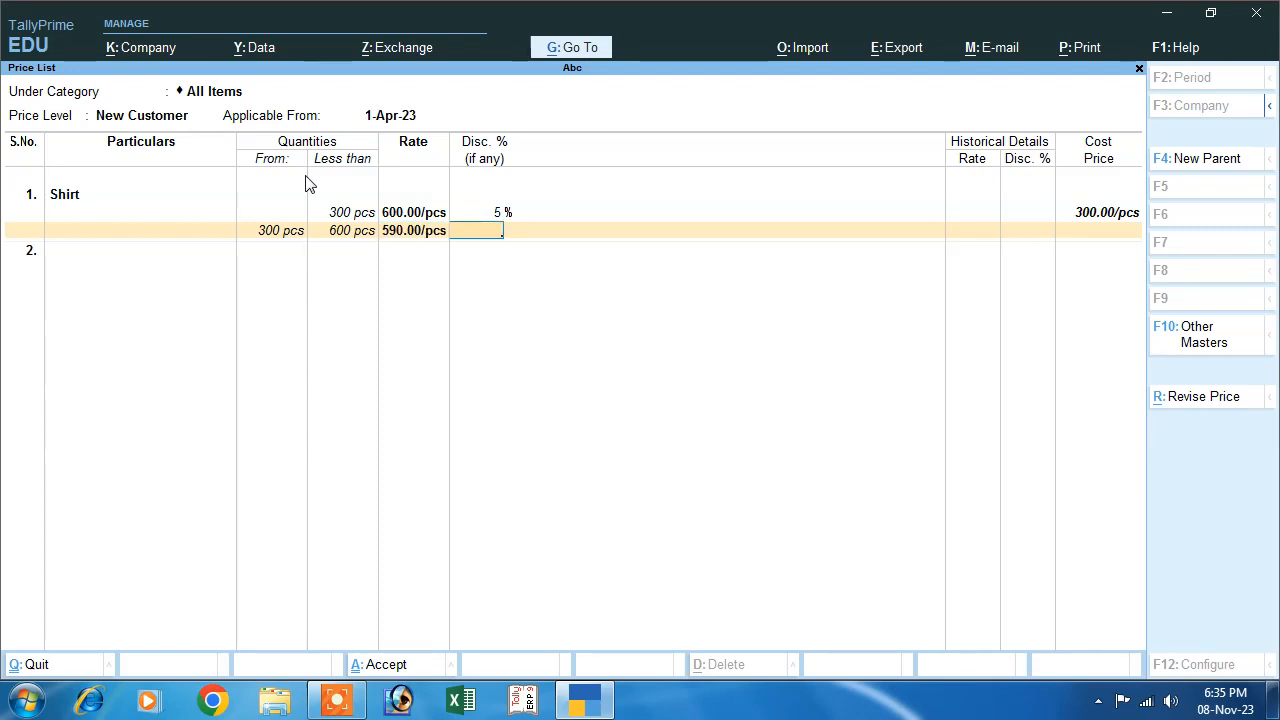
type("6")
key("Return")
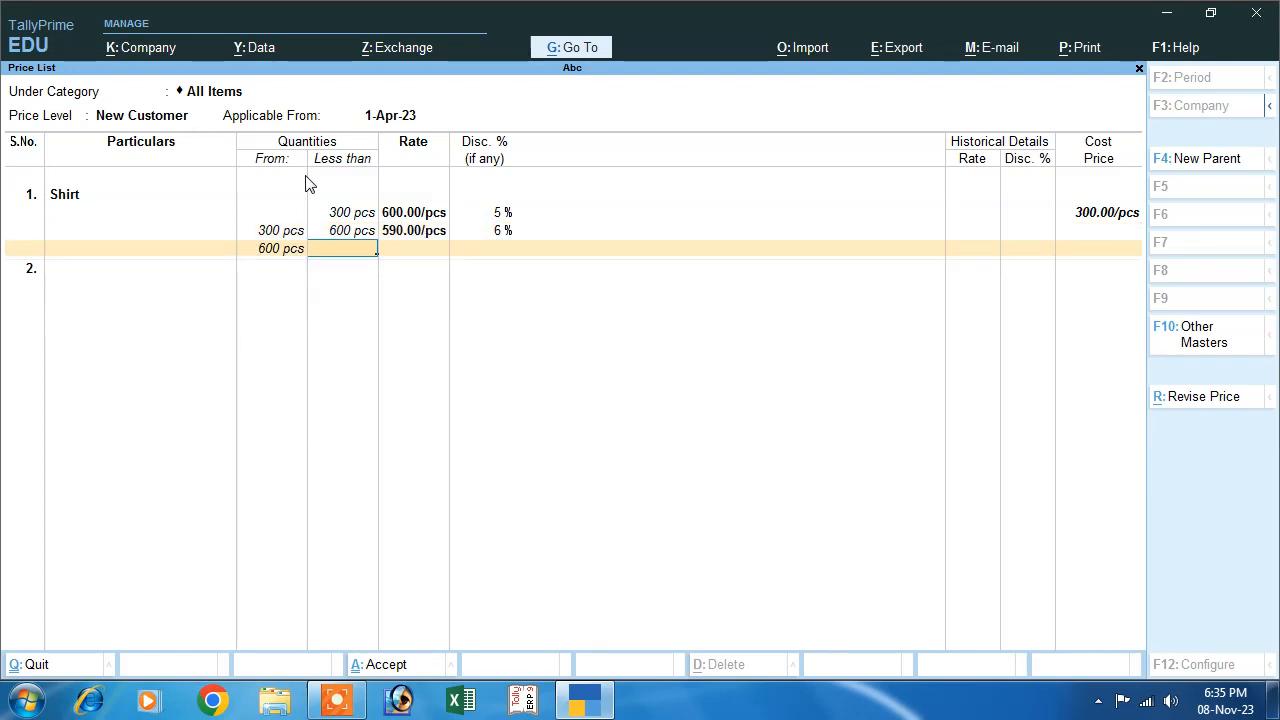
Step: Price Shirt quantities from 600 pcs with no upper limit at 580 with a 7% discount, then save and leave the price list
key("Return")
type("580")
key("Return")
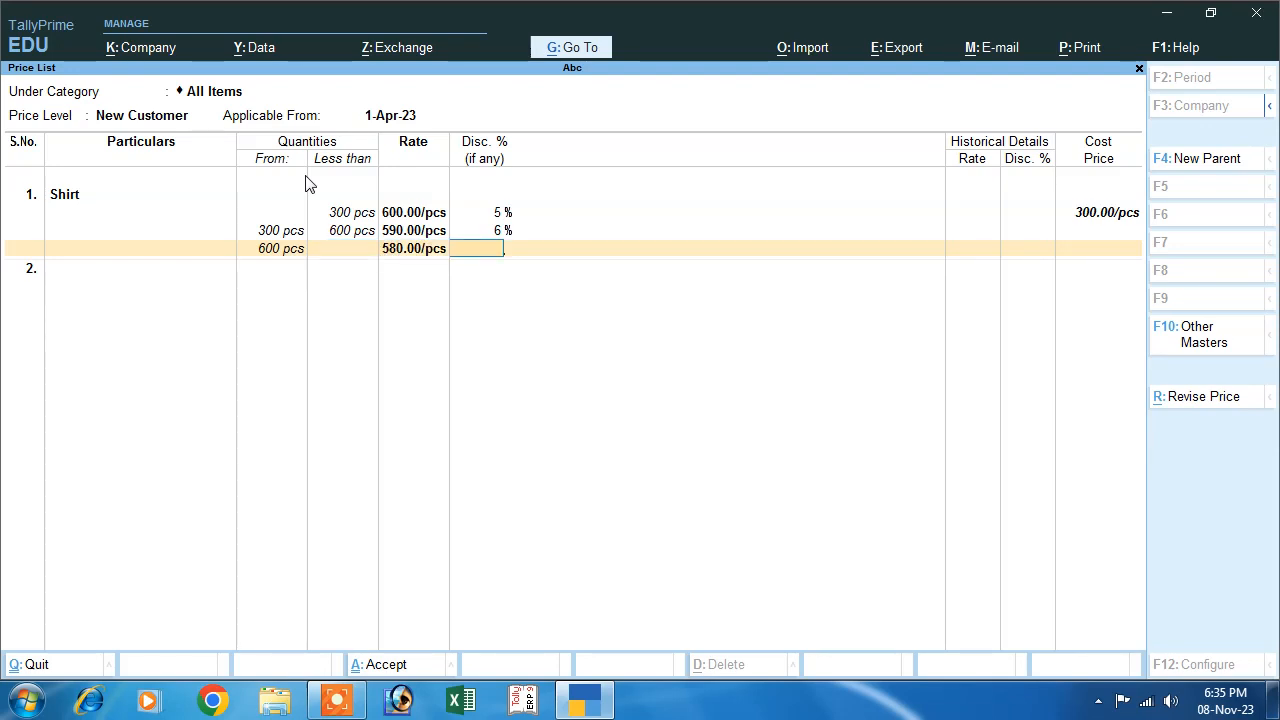
type("7")
key("Return")
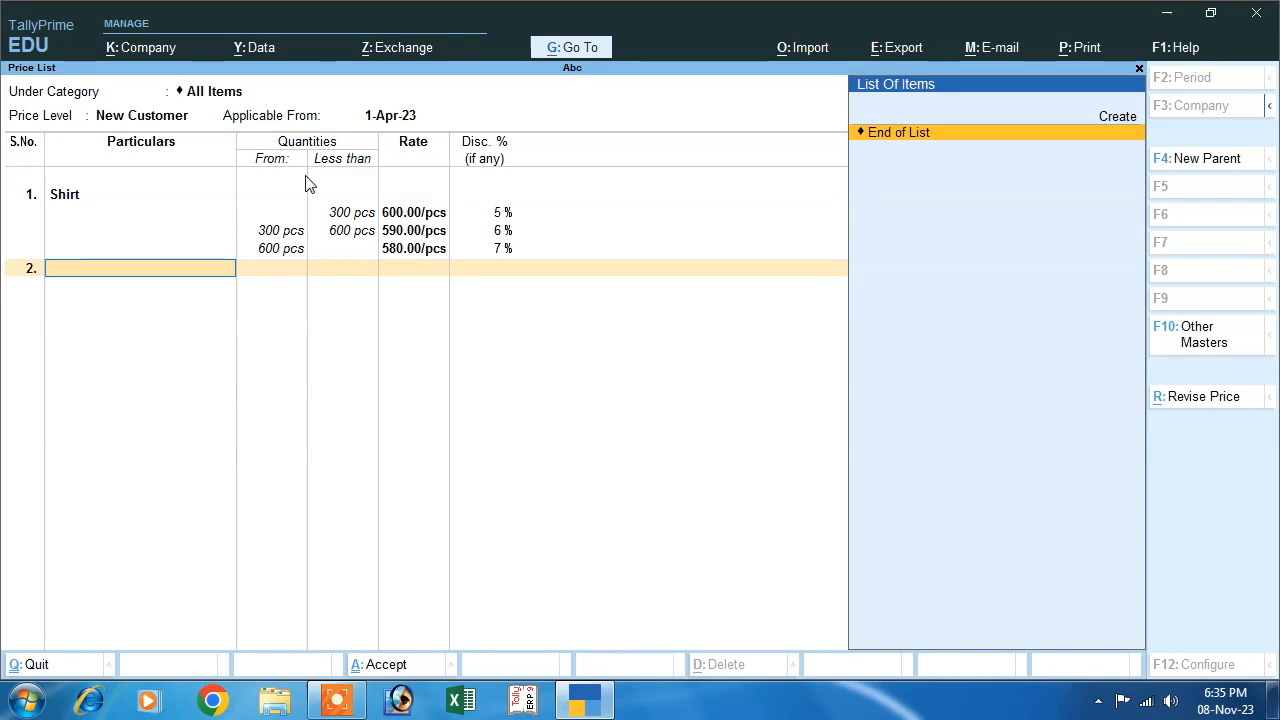
key("Return")
key("Return")
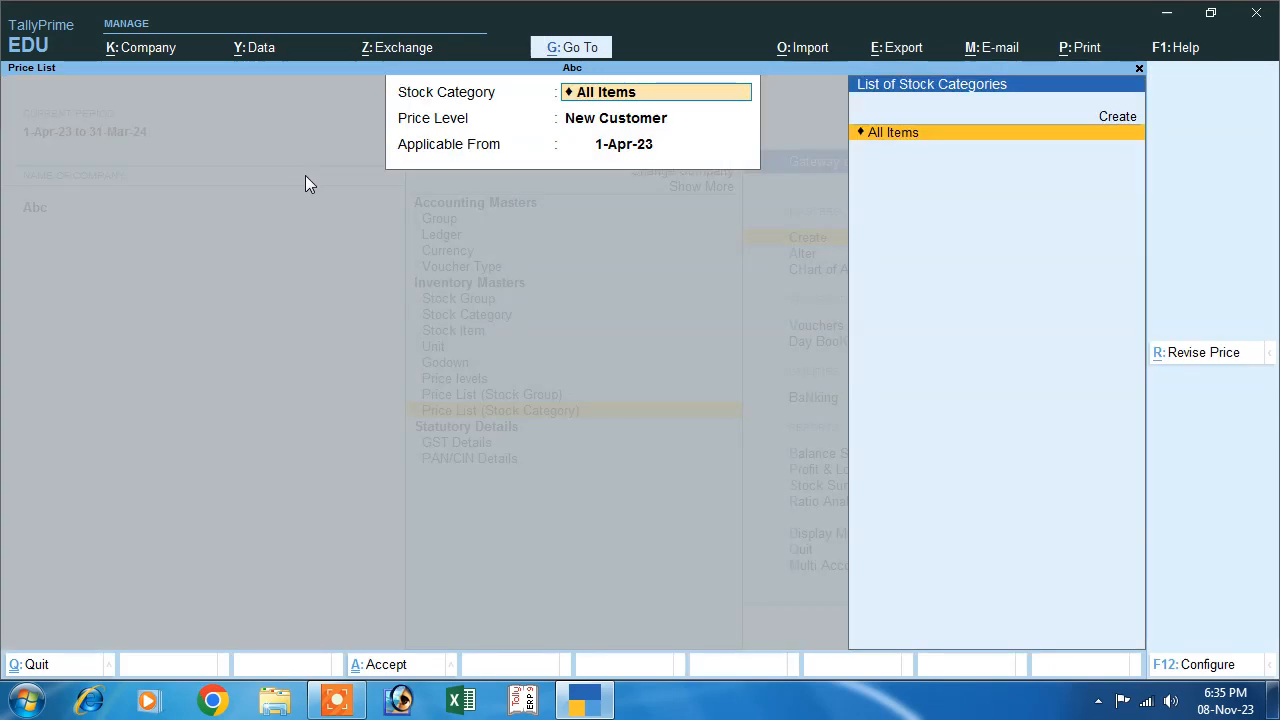
key("Escape")
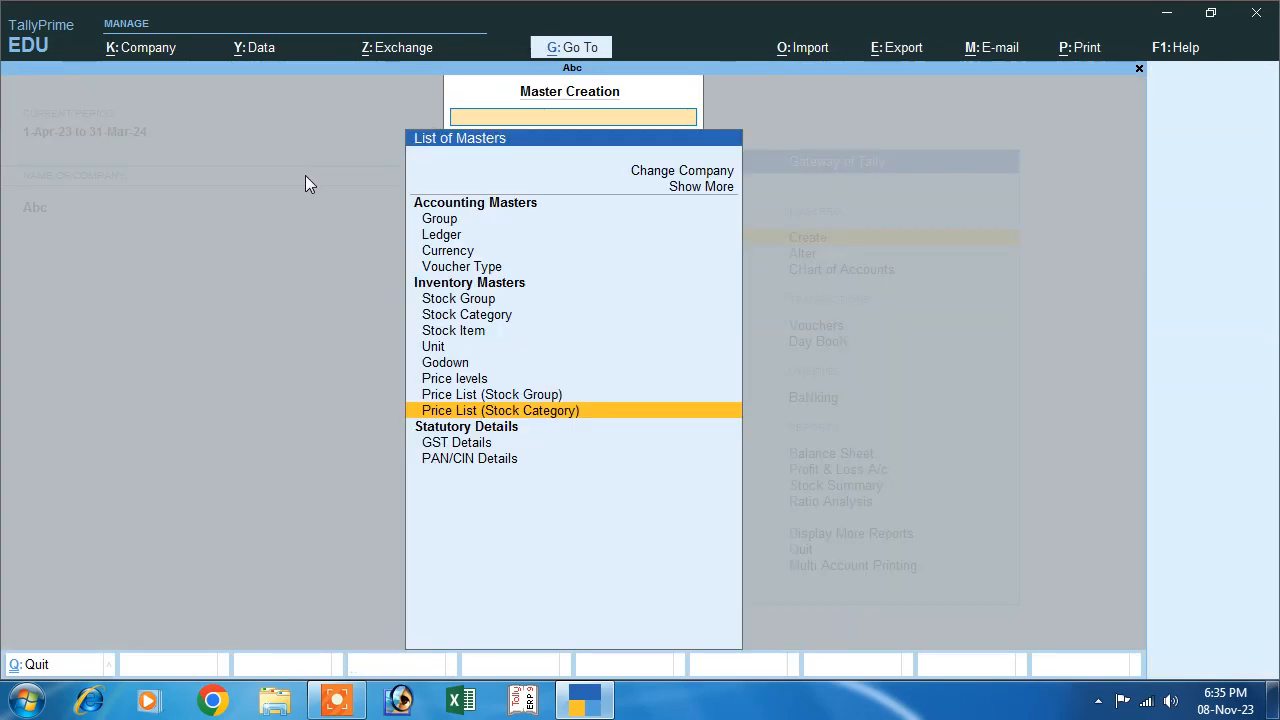
key("Escape")
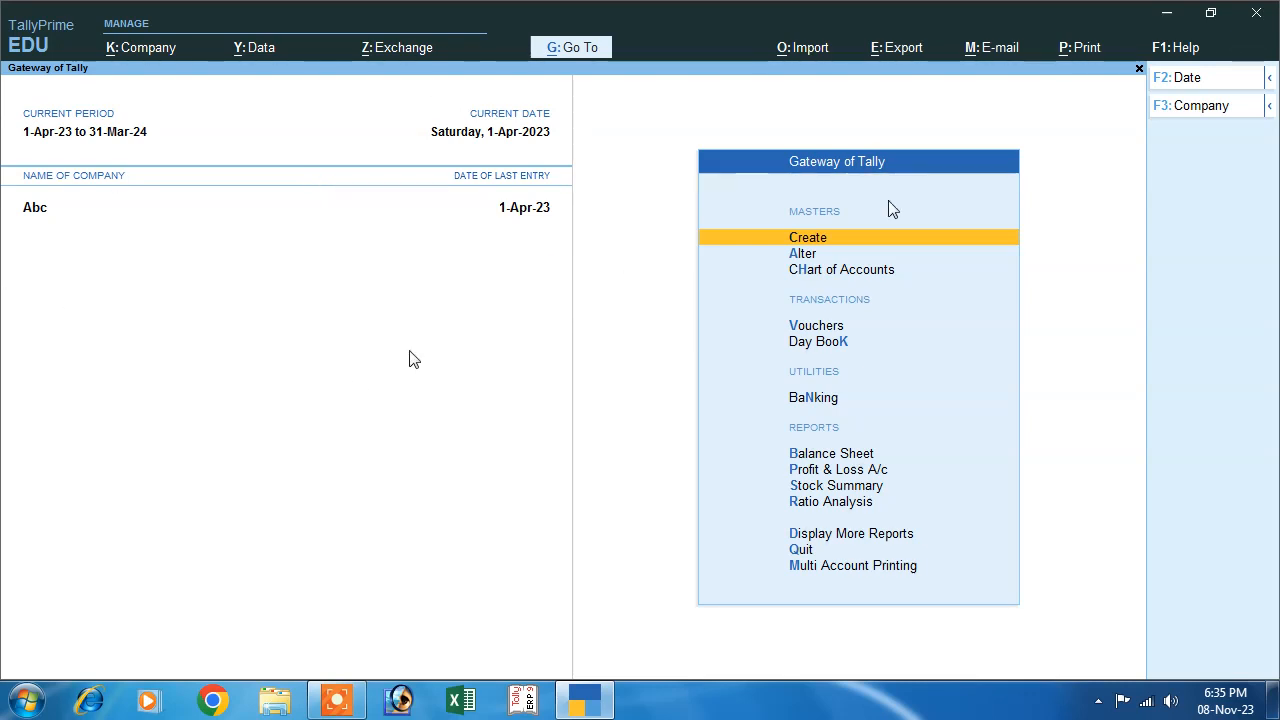
Step: Start a sales voucher with Cash as the party account and leave its dispatch details blank
left_click(808, 328)
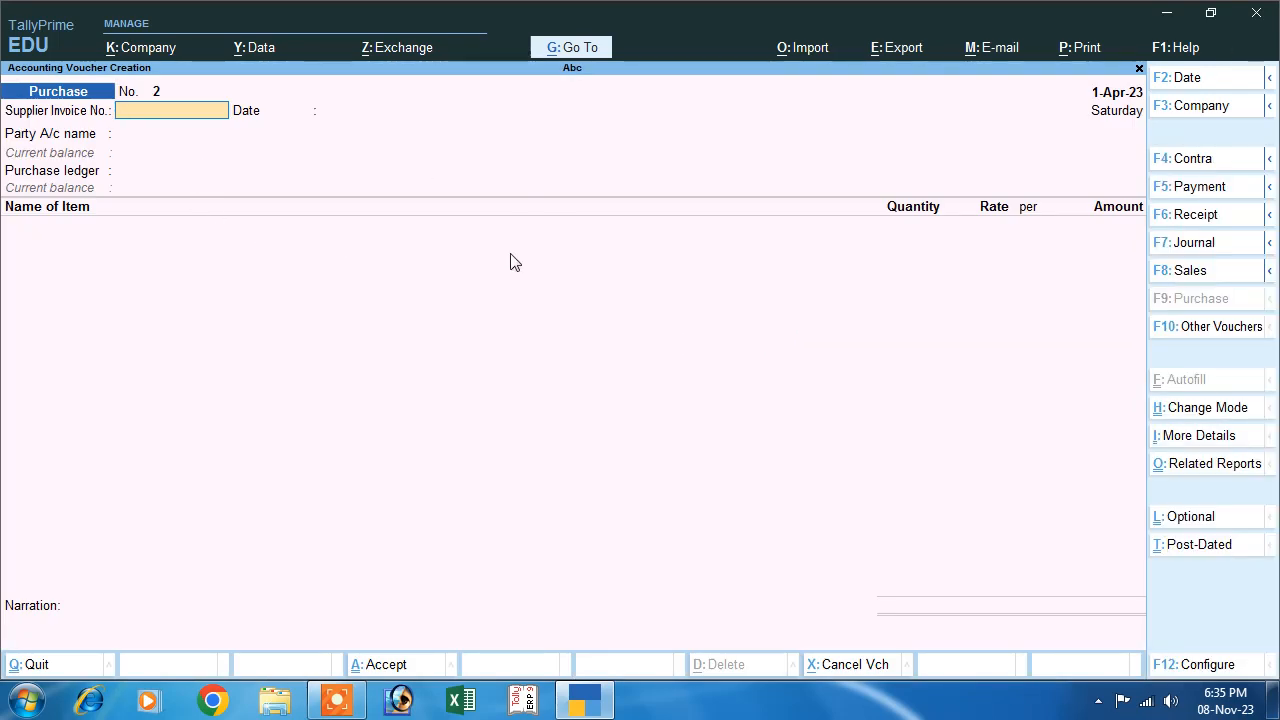
left_click(1180, 271)
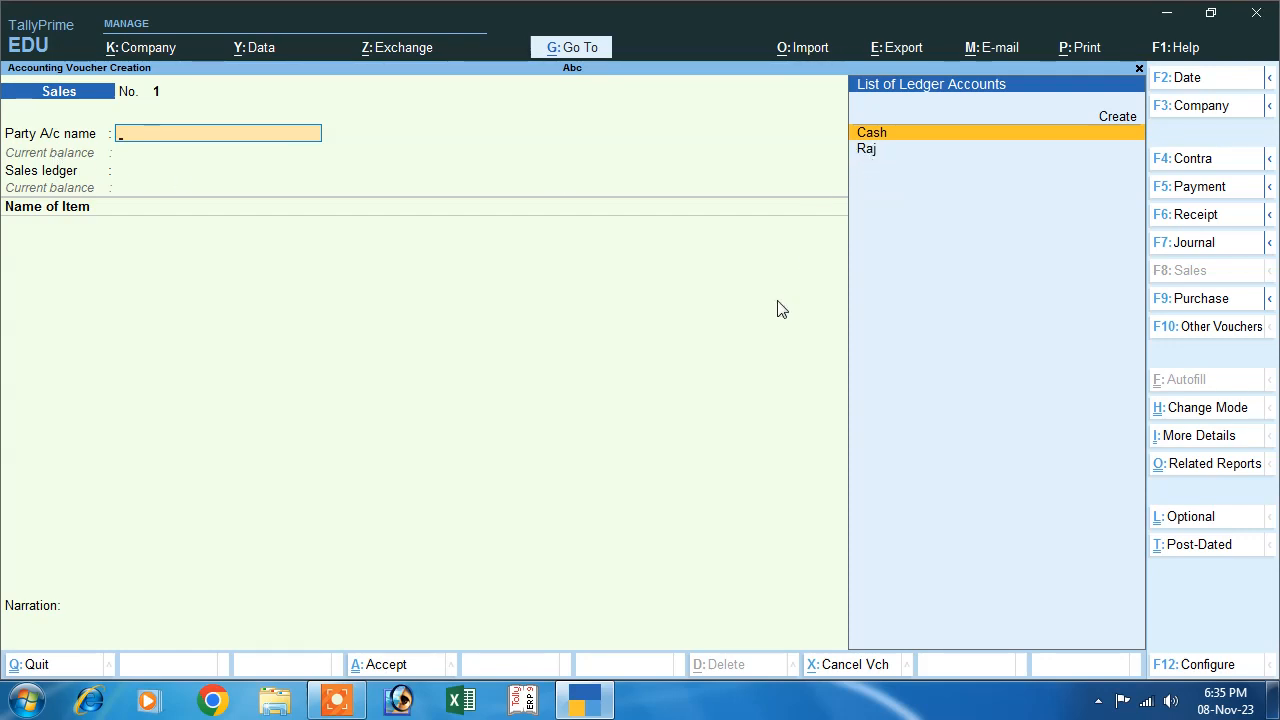
key("Up")
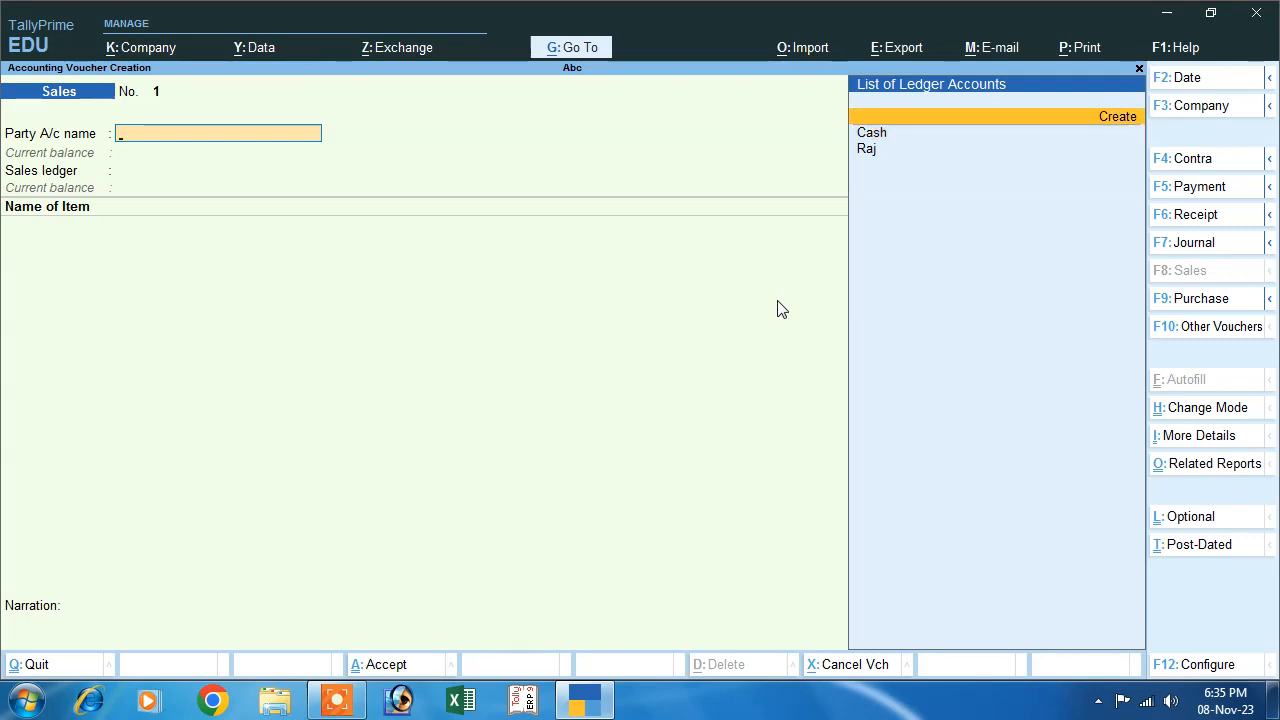
key("Down")
key("Return")
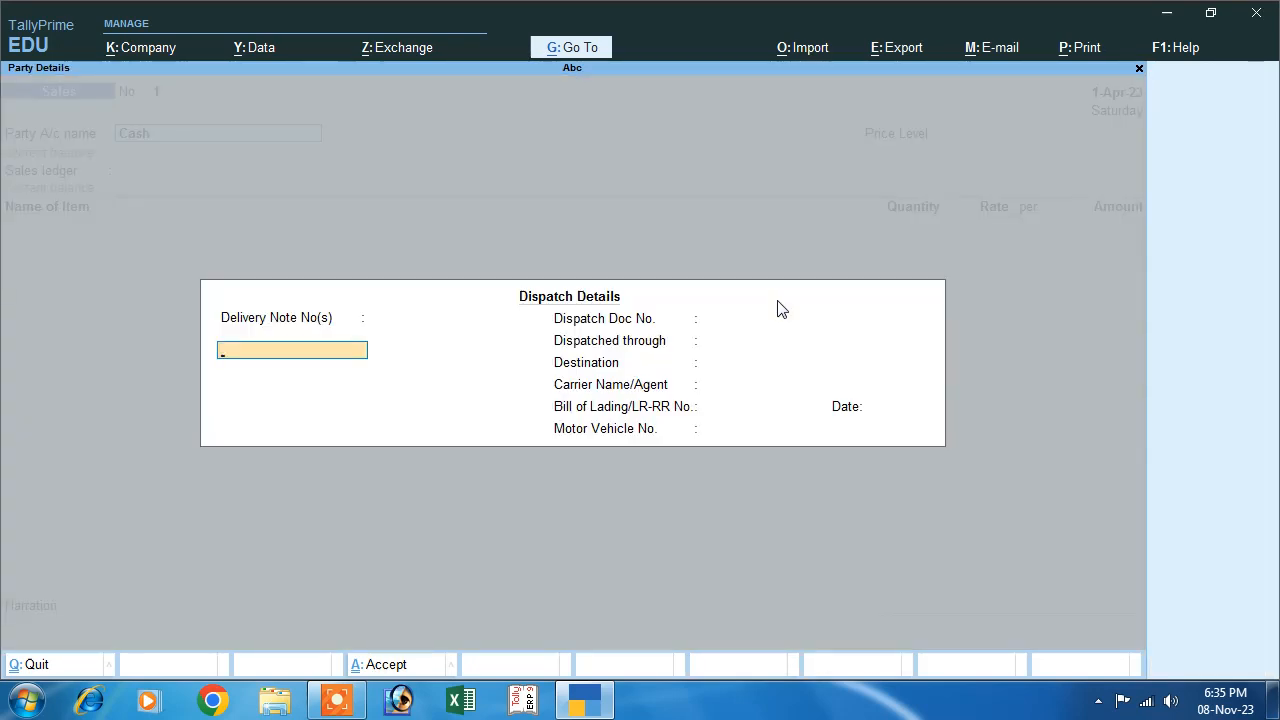
key("Return")
key("Return")
key("Return")
key("Return")
key("Return")
key("Return")
key("Return")
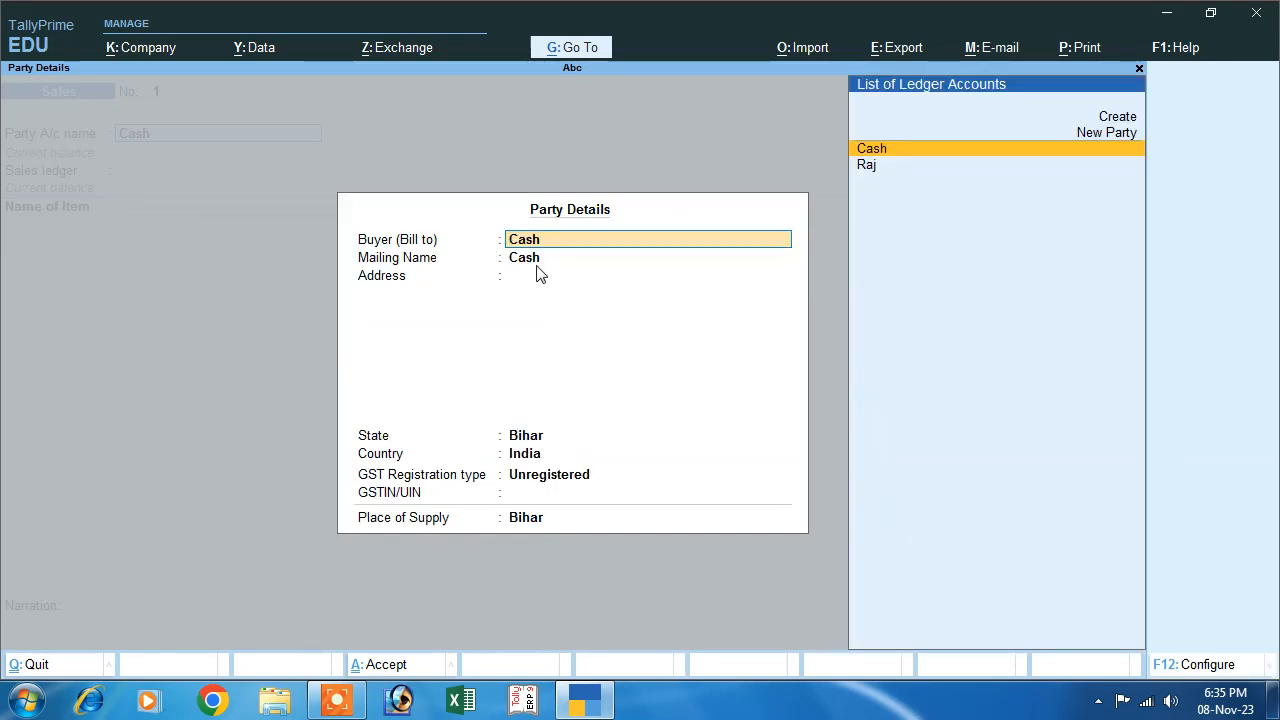
Step: Accept the party details for Cash with Bihar as place of supply and set the voucher's price level to New Customer
key("Return")
key("Return")
key("Return")
key("Return")
key("Return")
key("Return")
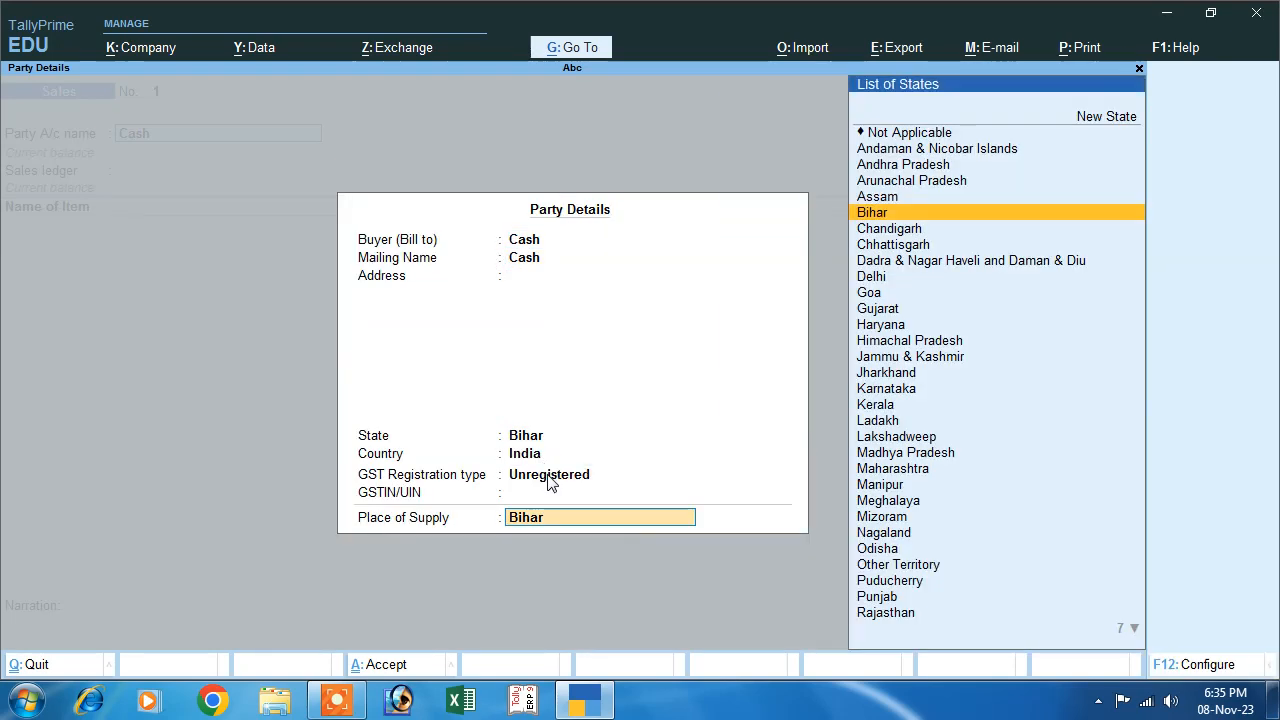
key("Return")
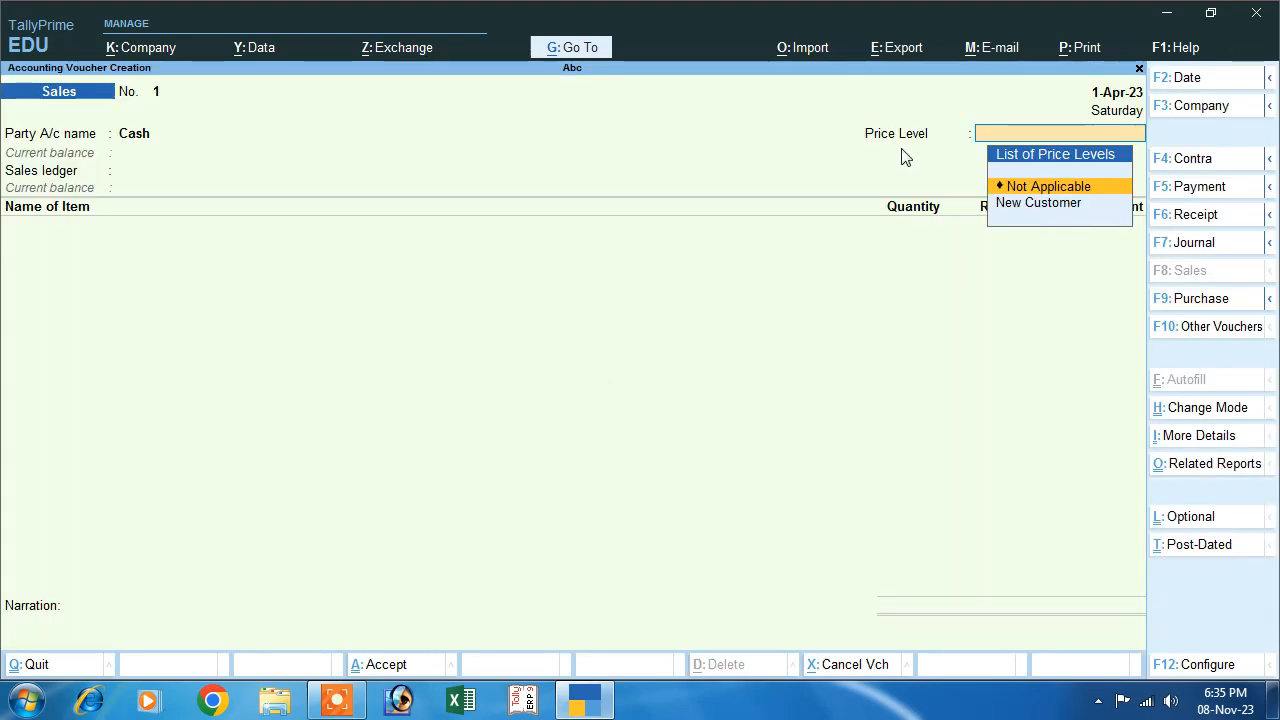
left_click(1097, 222)
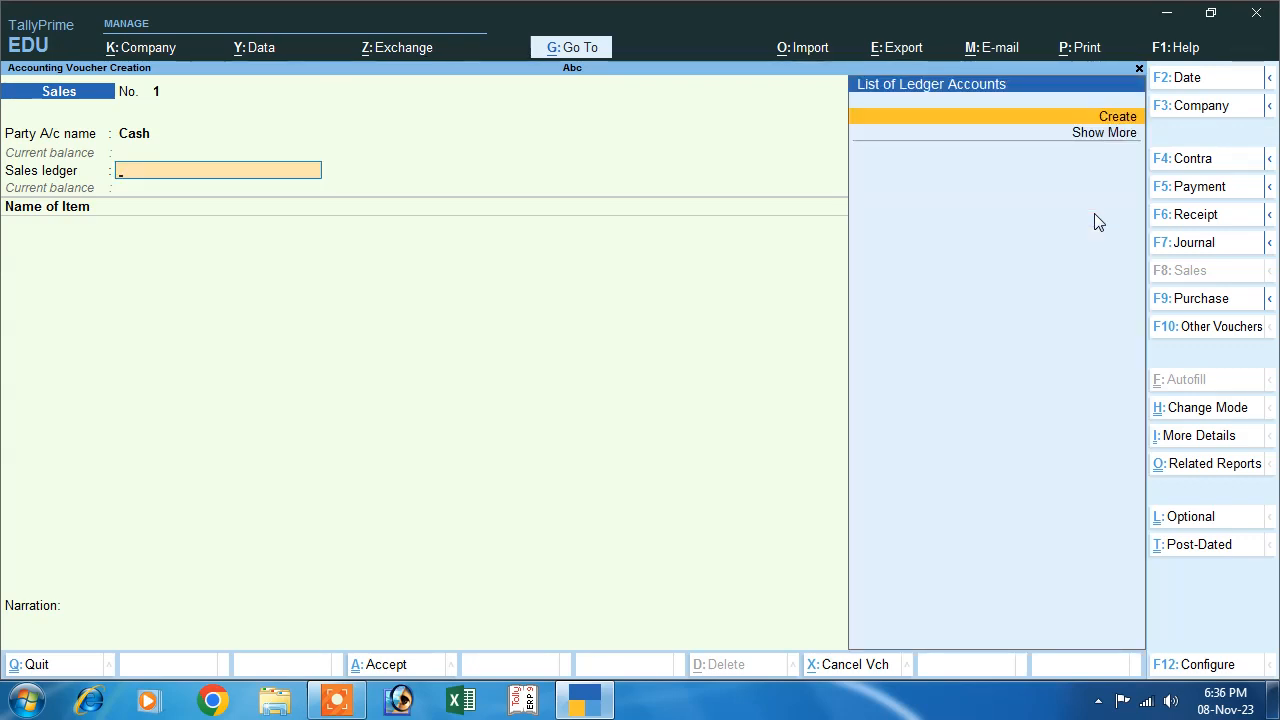
Step: Create a ledger named Sales under Sales Accounts for the voucher's sales ledger
key("Return")
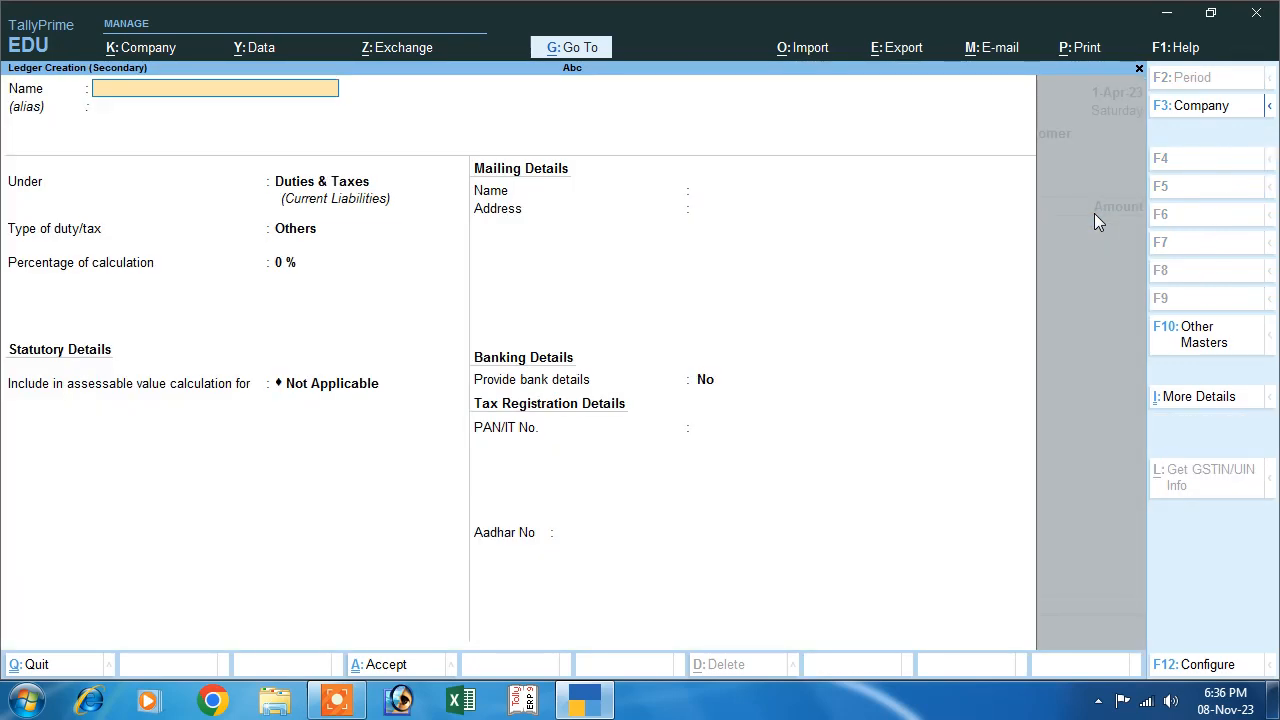
type("Sales")
key("Return")
type("S")
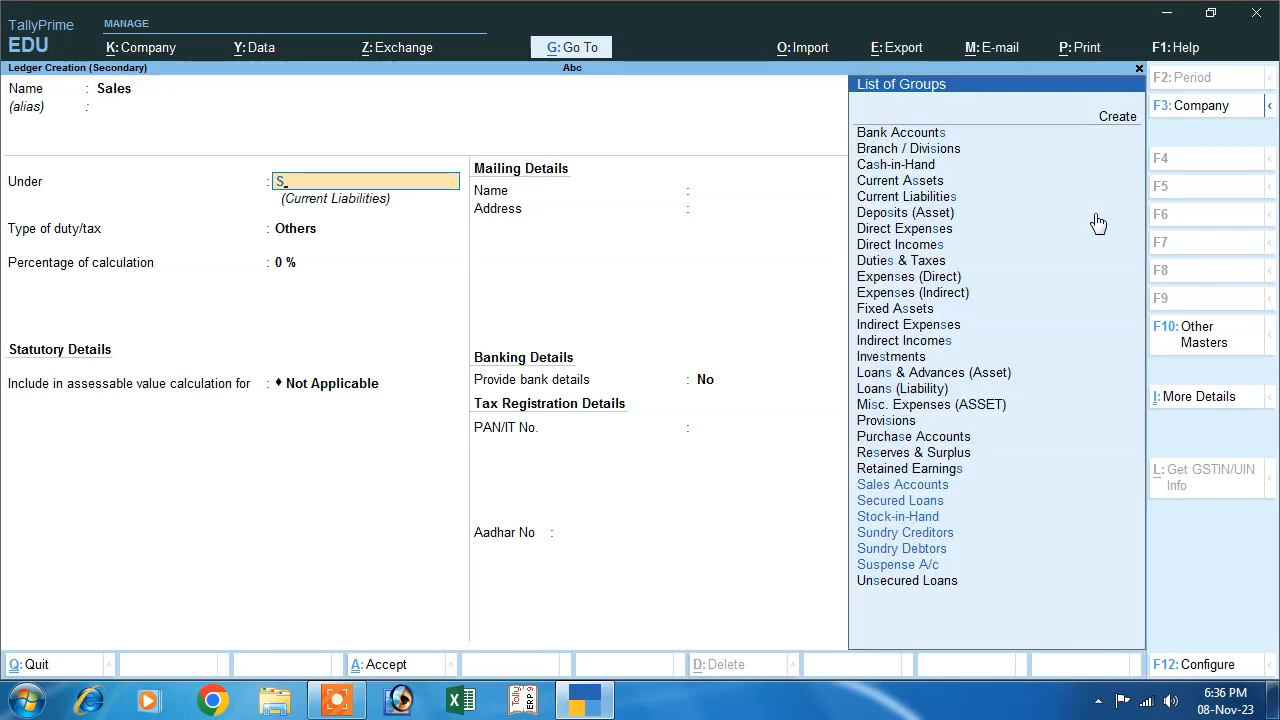
key("Down")
key("Up")
key("Return")
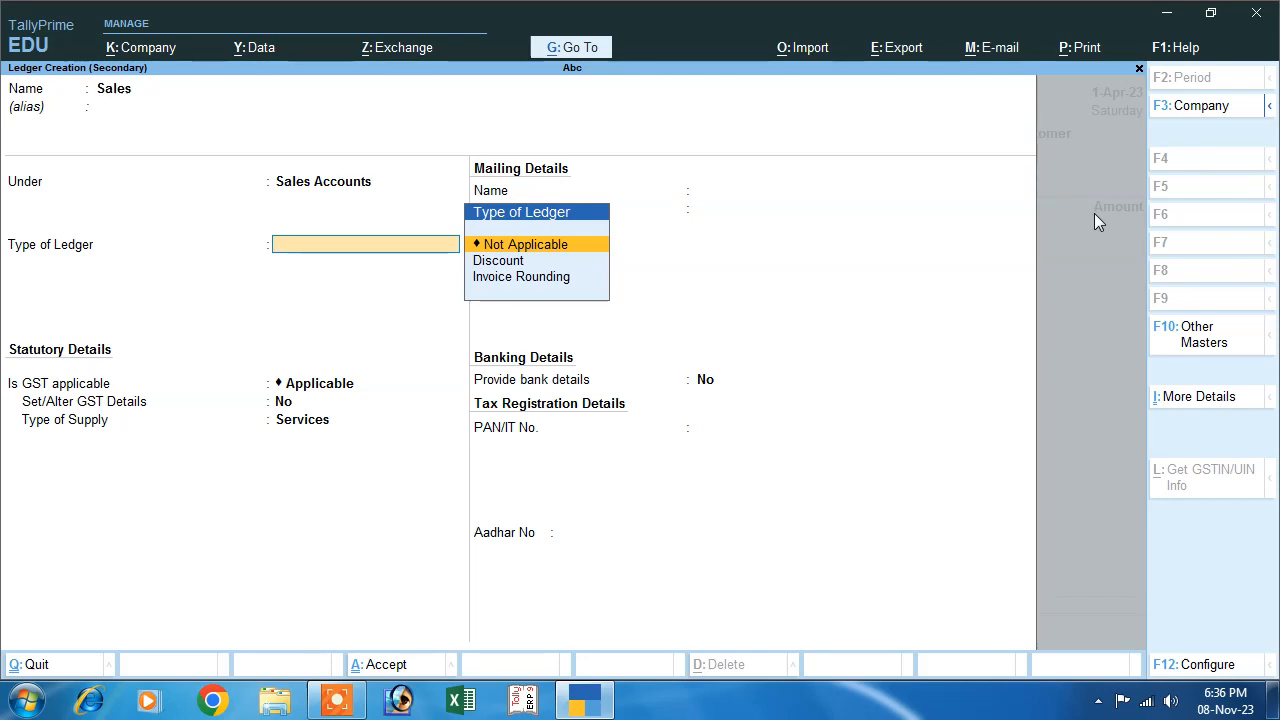
Step: Set Sales to ledger type Not Applicable, GST Applicable without altering GST details, and supply type Goods, and save it
key("Return")
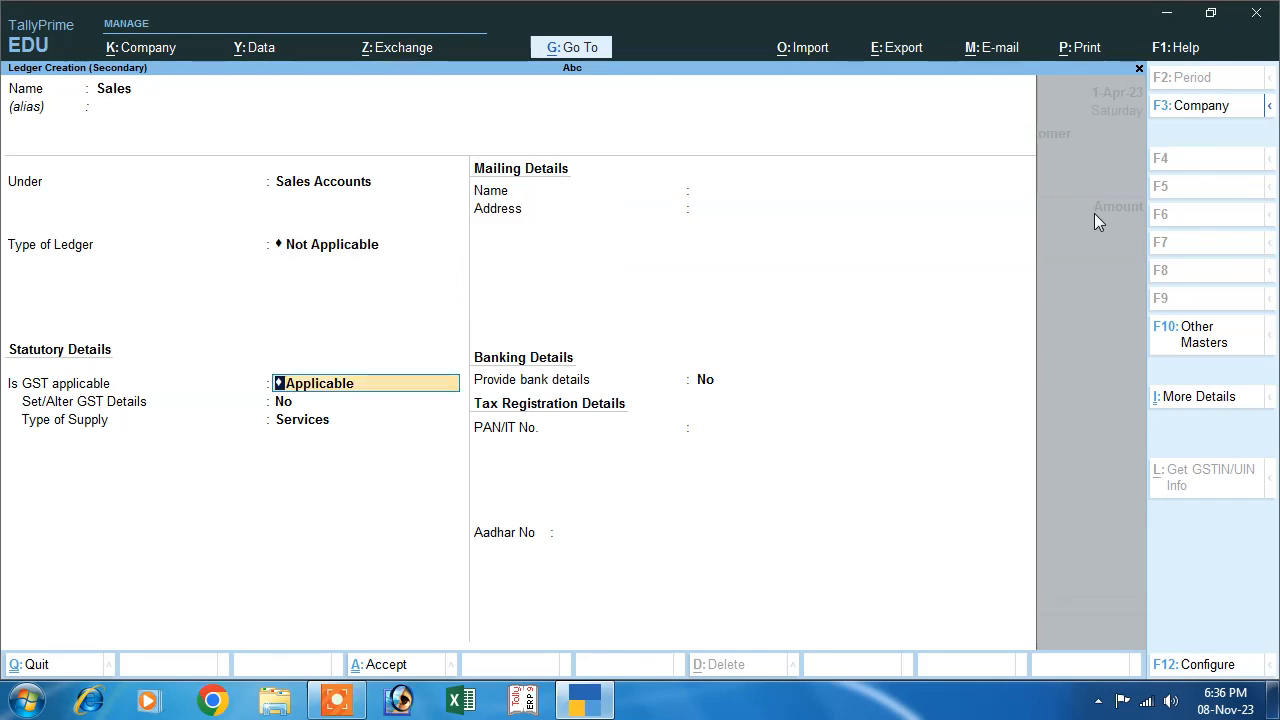
key("Return")
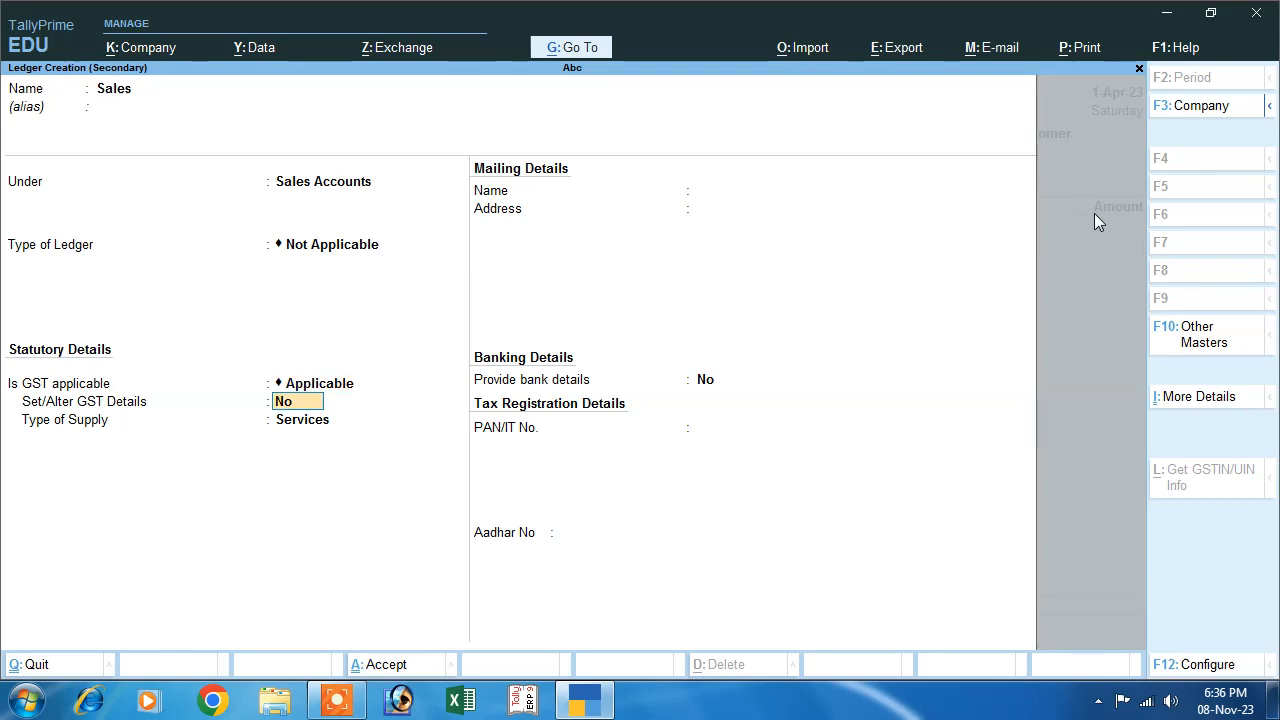
key("Return")
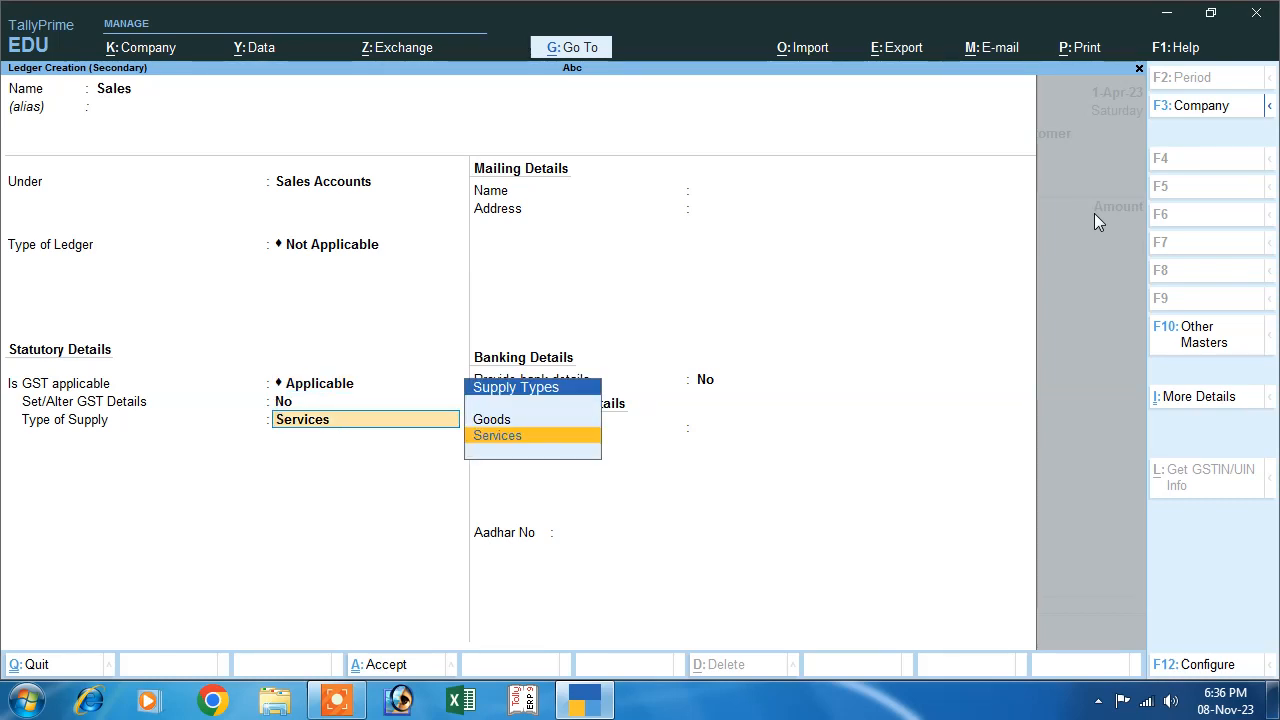
key("Up")
key("Return")
key("Return")
key("Return")
key("Return")
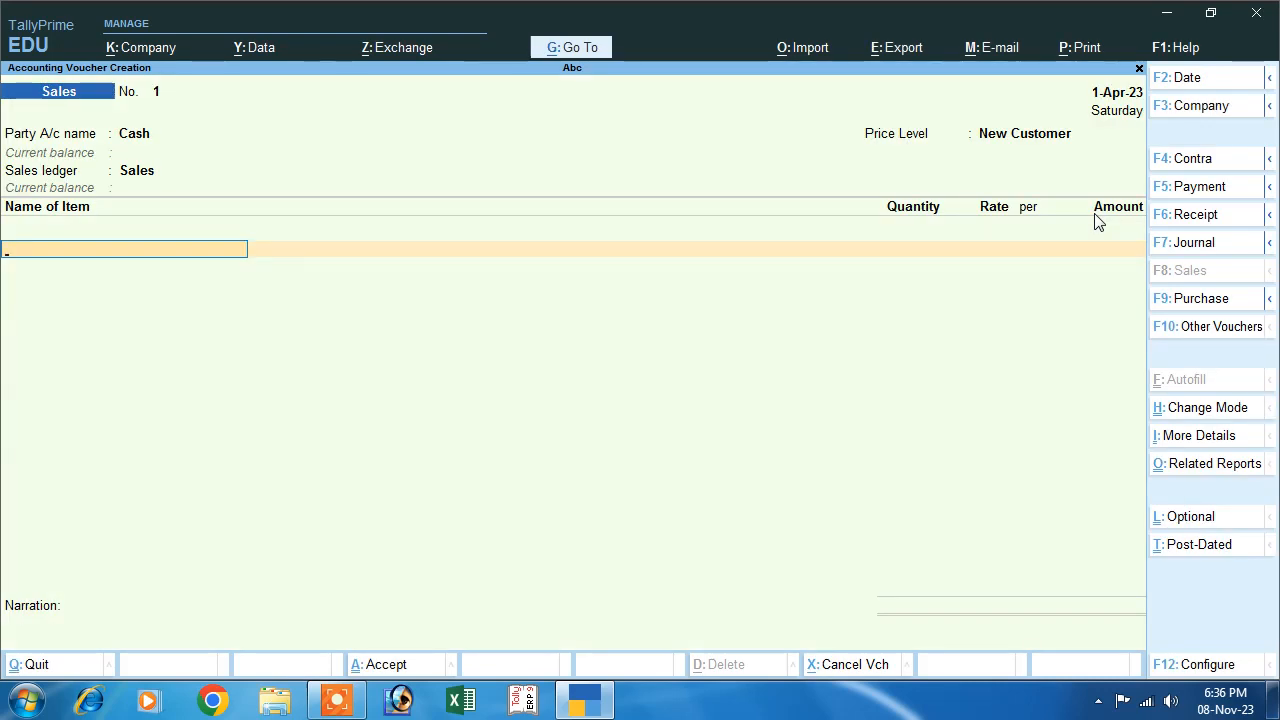
Step: Add the stock item Shirt to the sales voucher with a quantity of 650 pcs
key("Down")
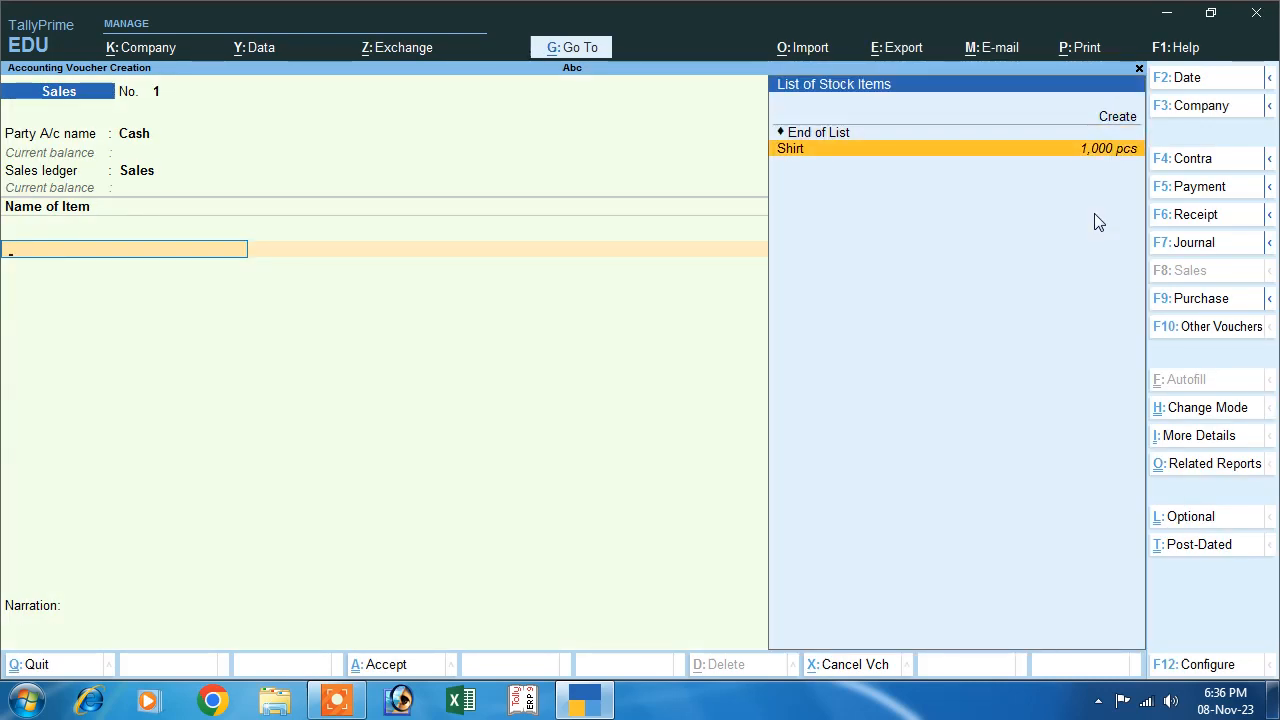
key("Return")
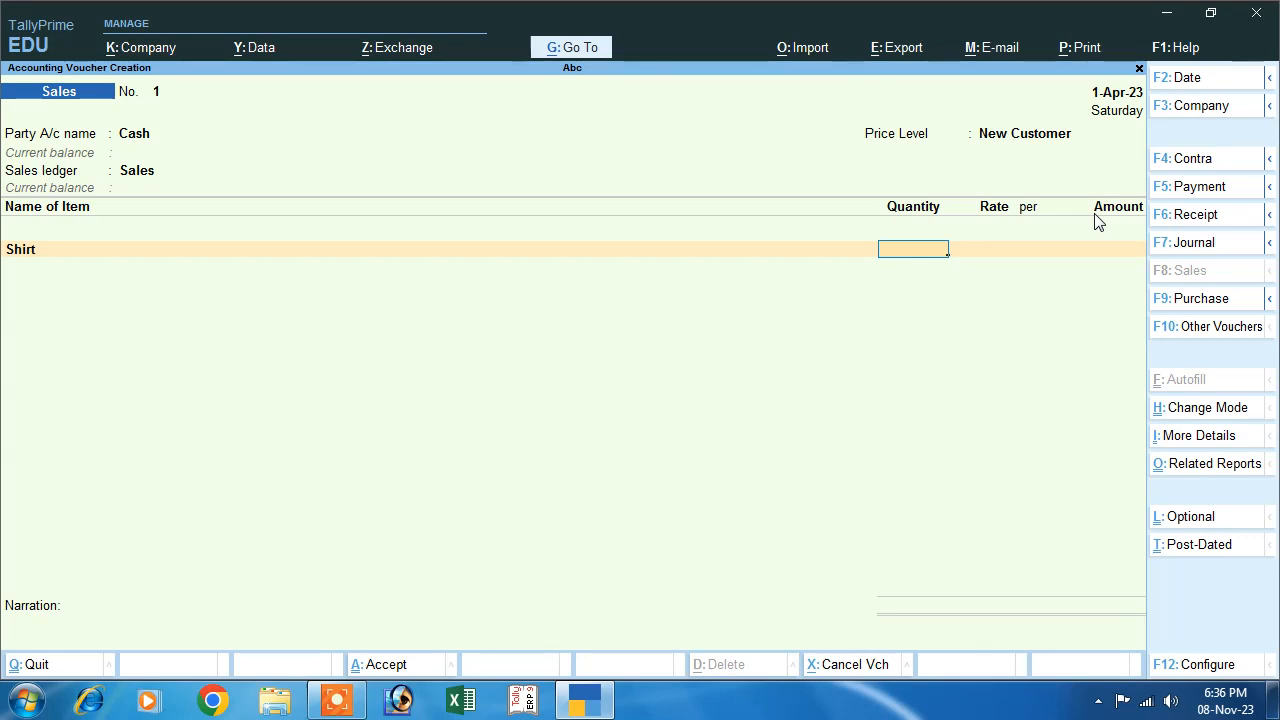
type("50")
key("Return")
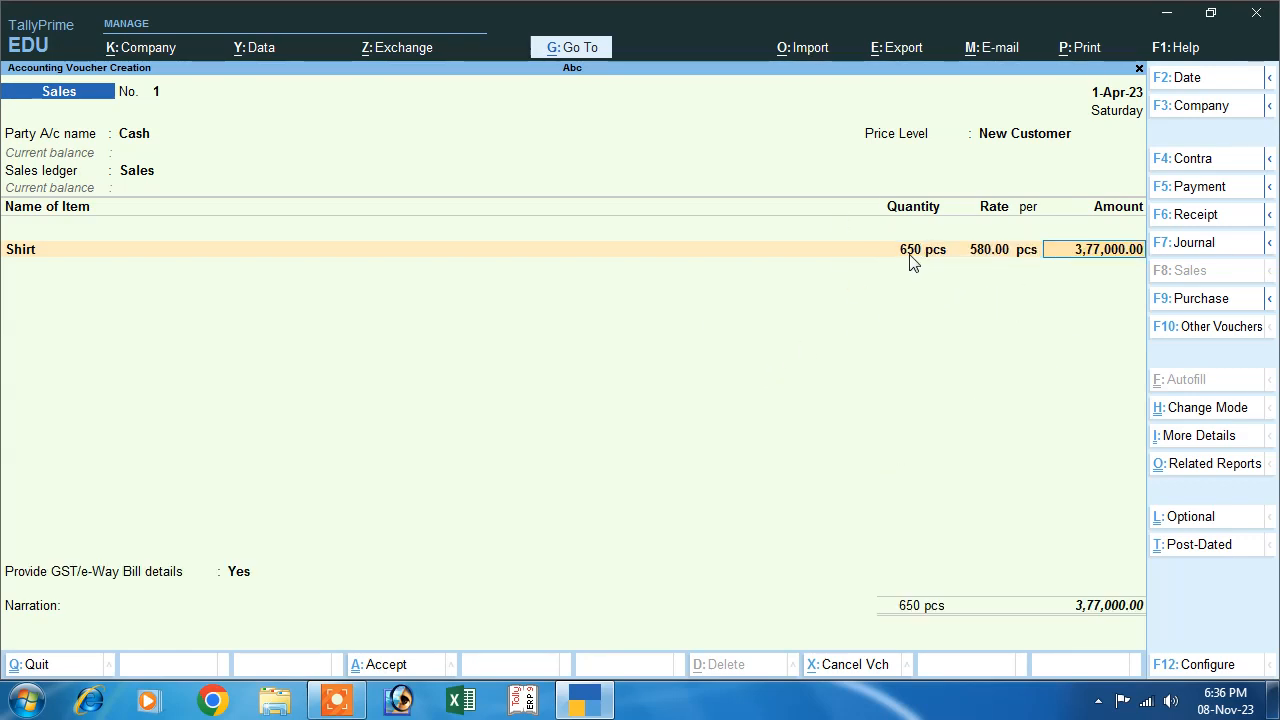
Step: Enable the discount column in invoices in the company features of Abc and save the features
key("BackSpace")
key("F11")
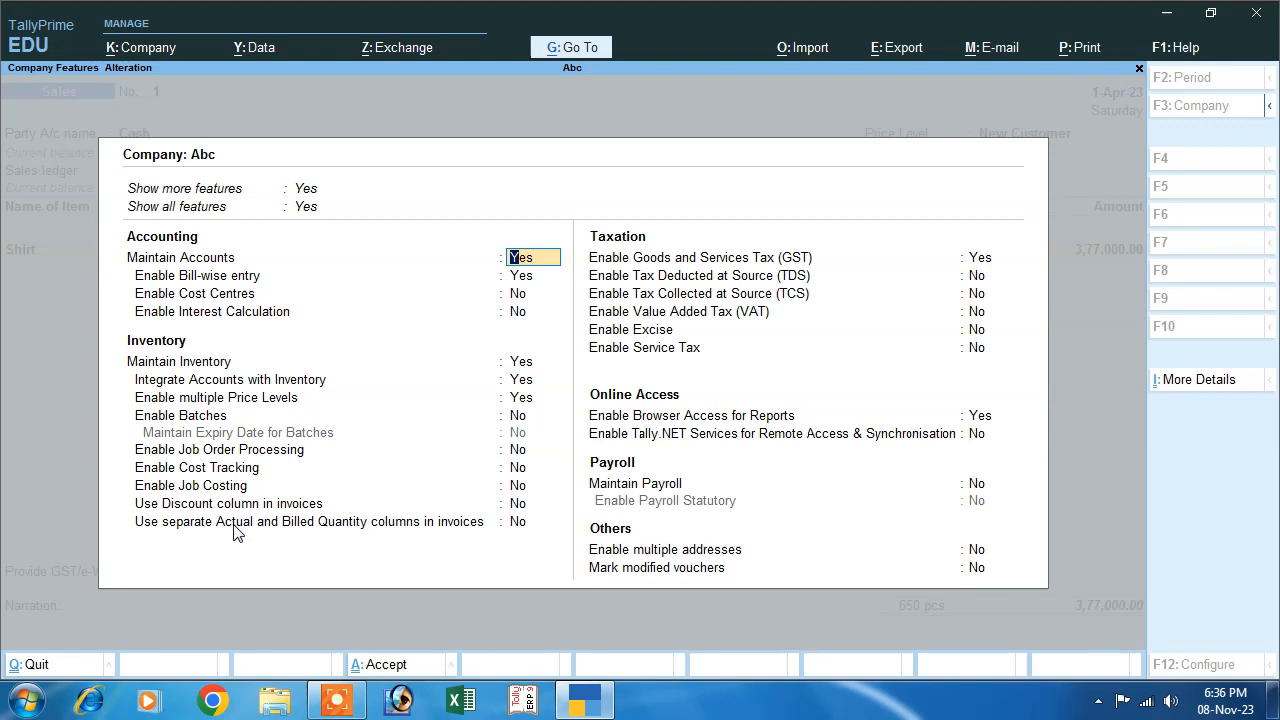
left_click(190, 508)
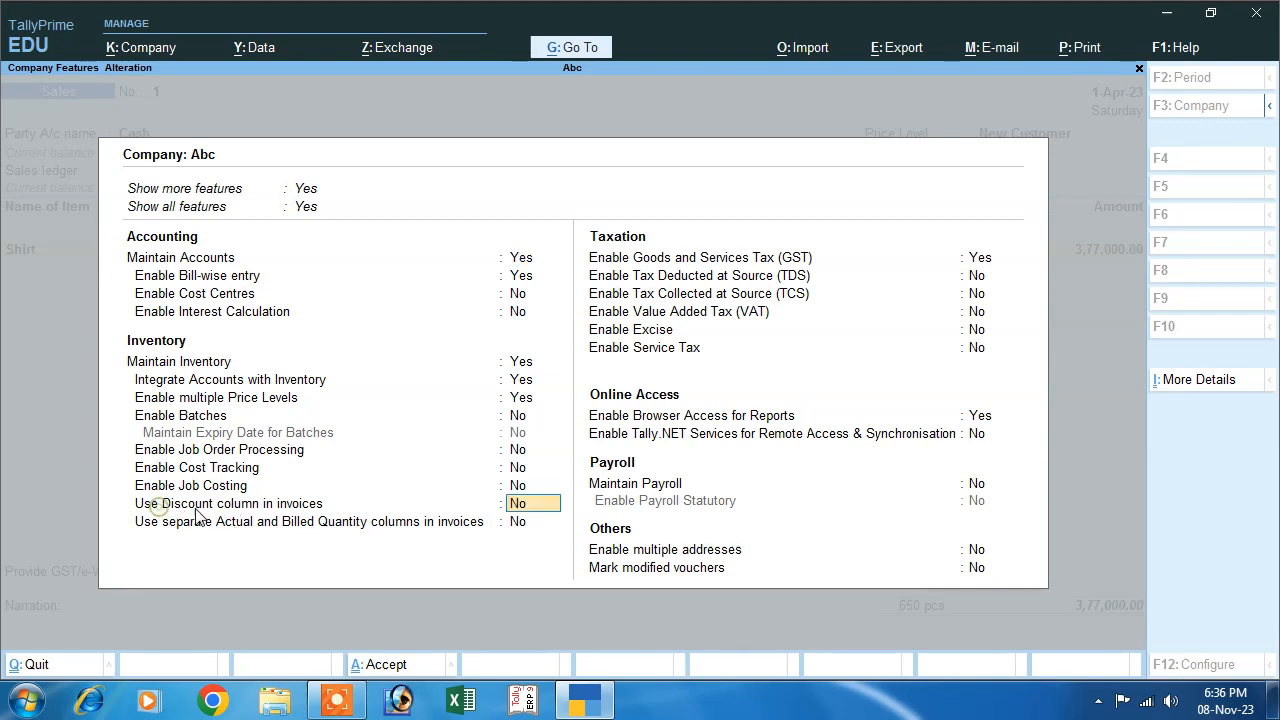
left_click(276, 504)
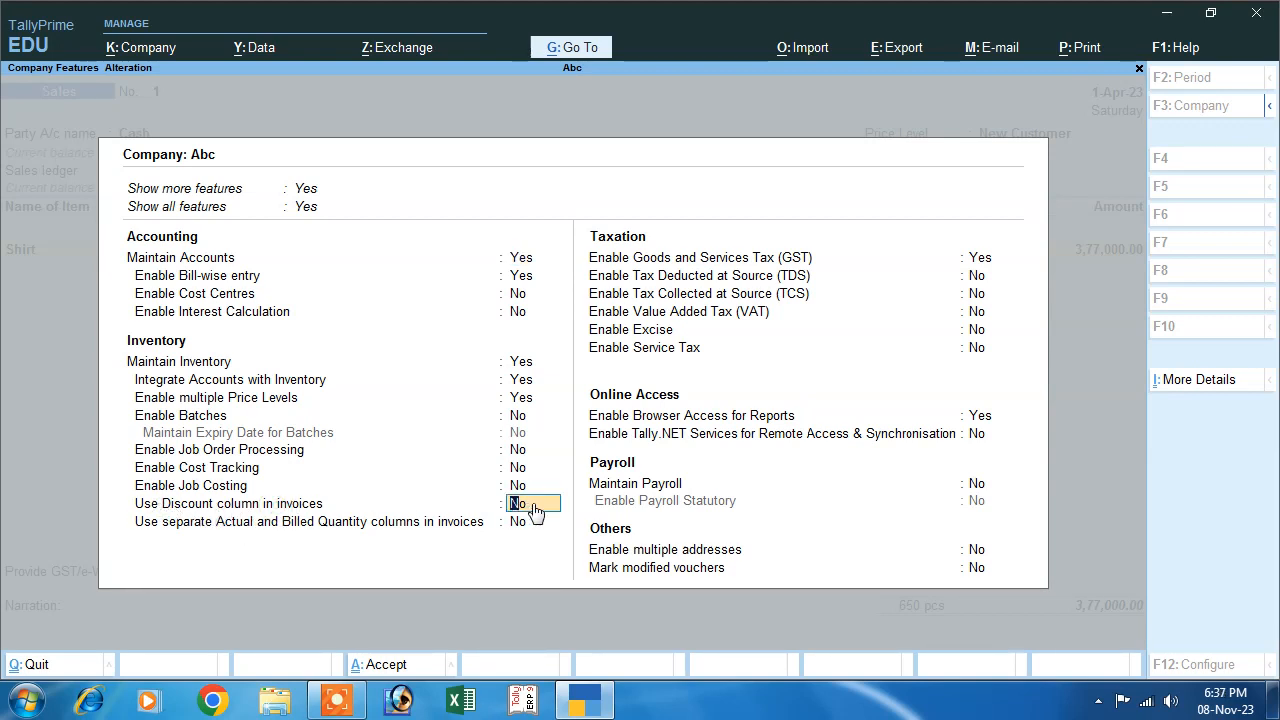
key("Return")
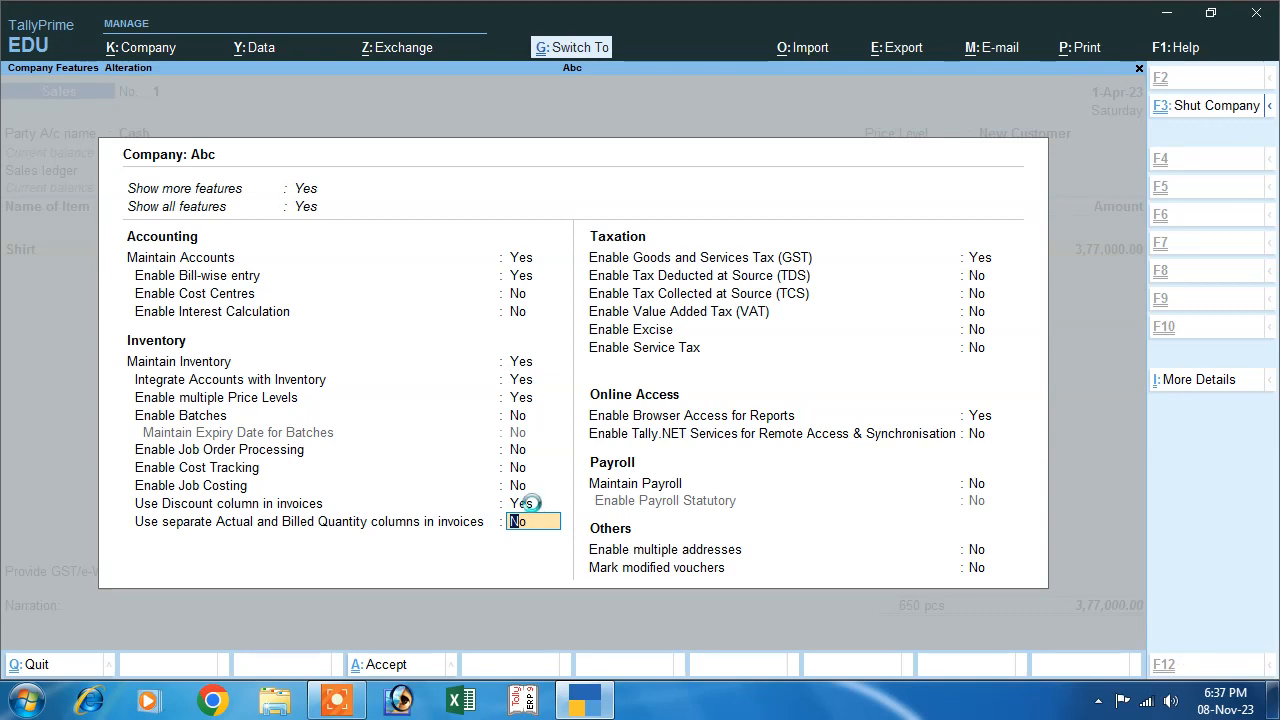
key("ctrl+a")
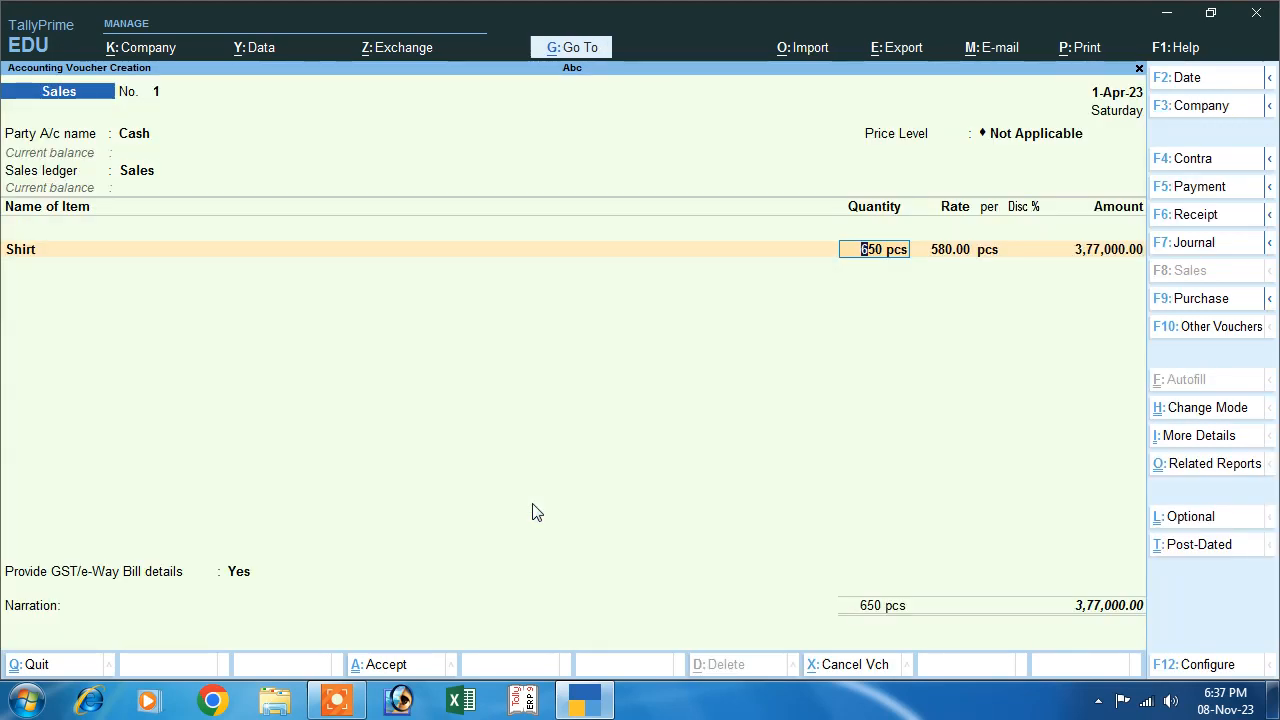
Step: Set the Shirt quantity to 651 pcs, keeping its rate and unit
type("651")
key("Return")
key("Return")
key("Return")
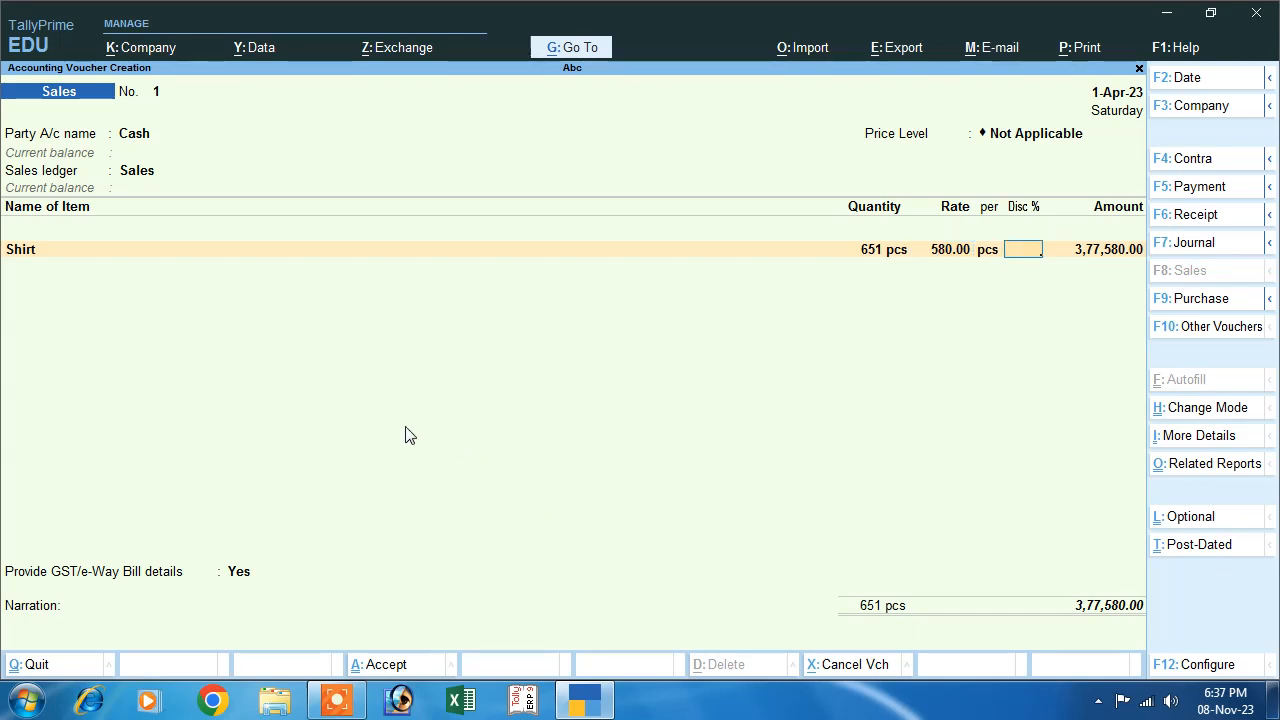
Step: Set the voucher's price level to New Customer again, keeping the Sales ledger and the Shirt line
left_click(1012, 135)
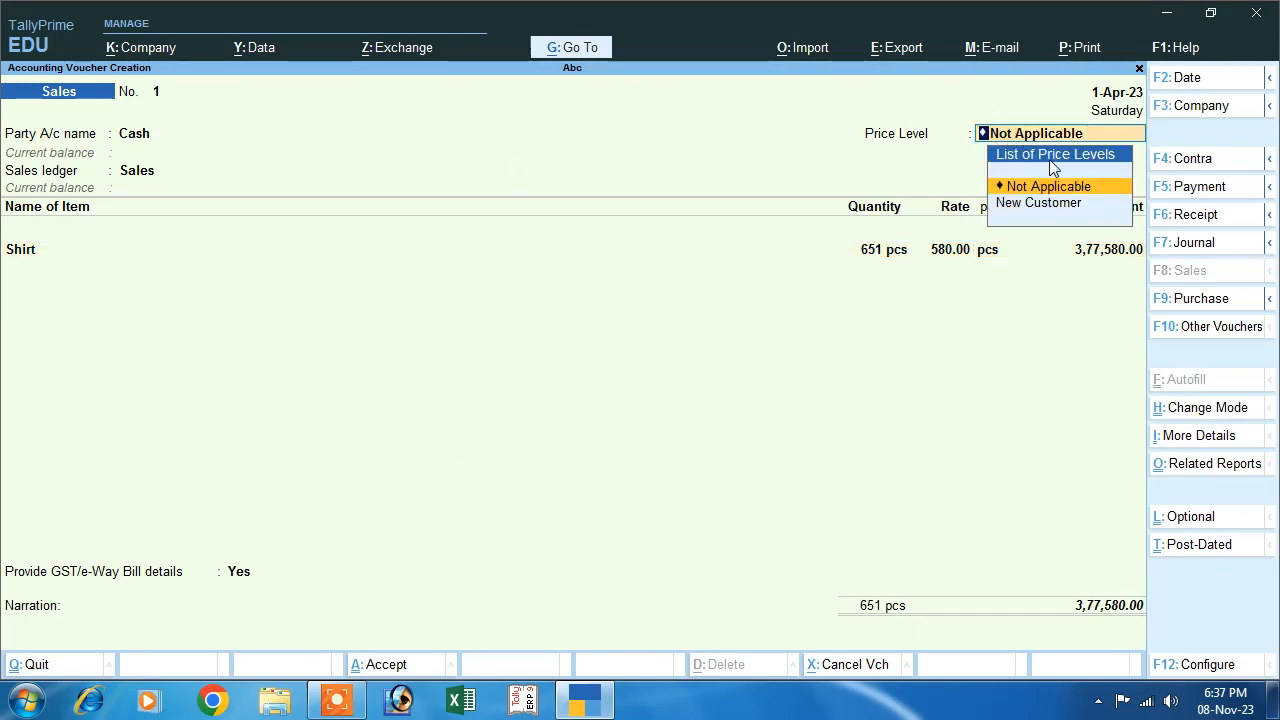
key("Return")
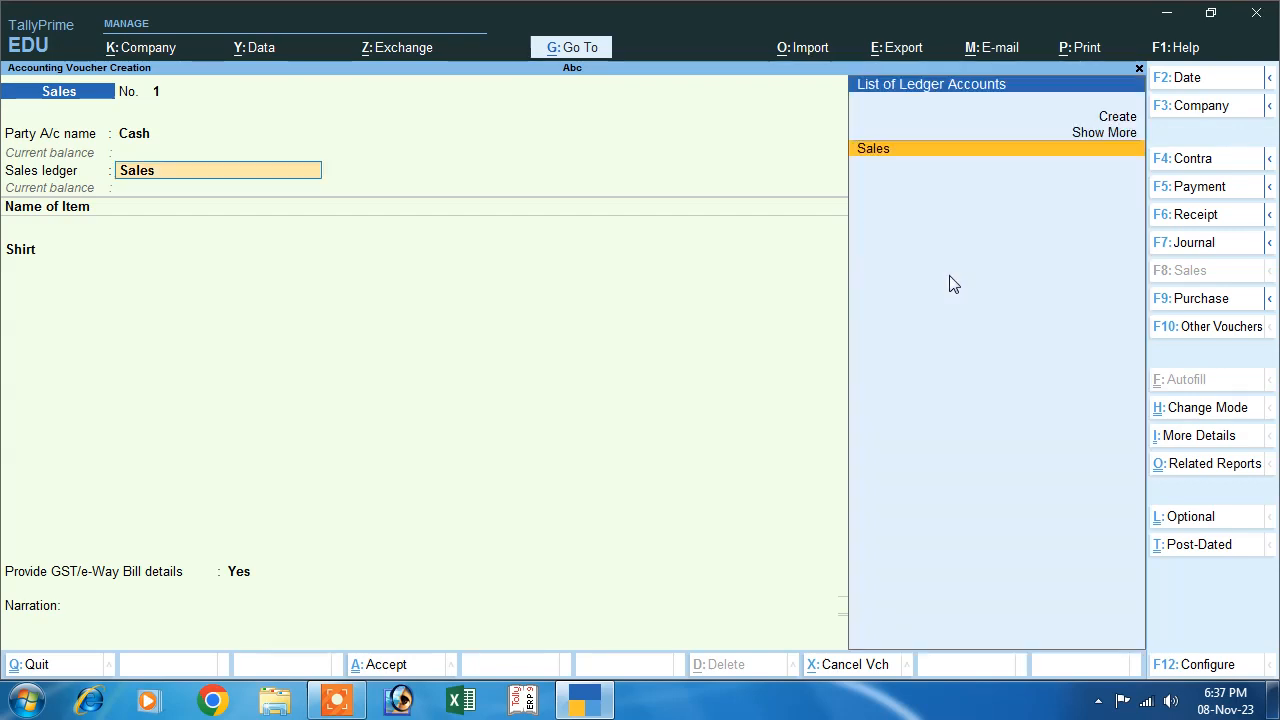
key("Return")
key("Return")
key("Return")
key("Return")
Step: Try Shirt quantities of 100 pcs and 310 pcs to test the price list's rate and discount slabs
left_click(868, 252)
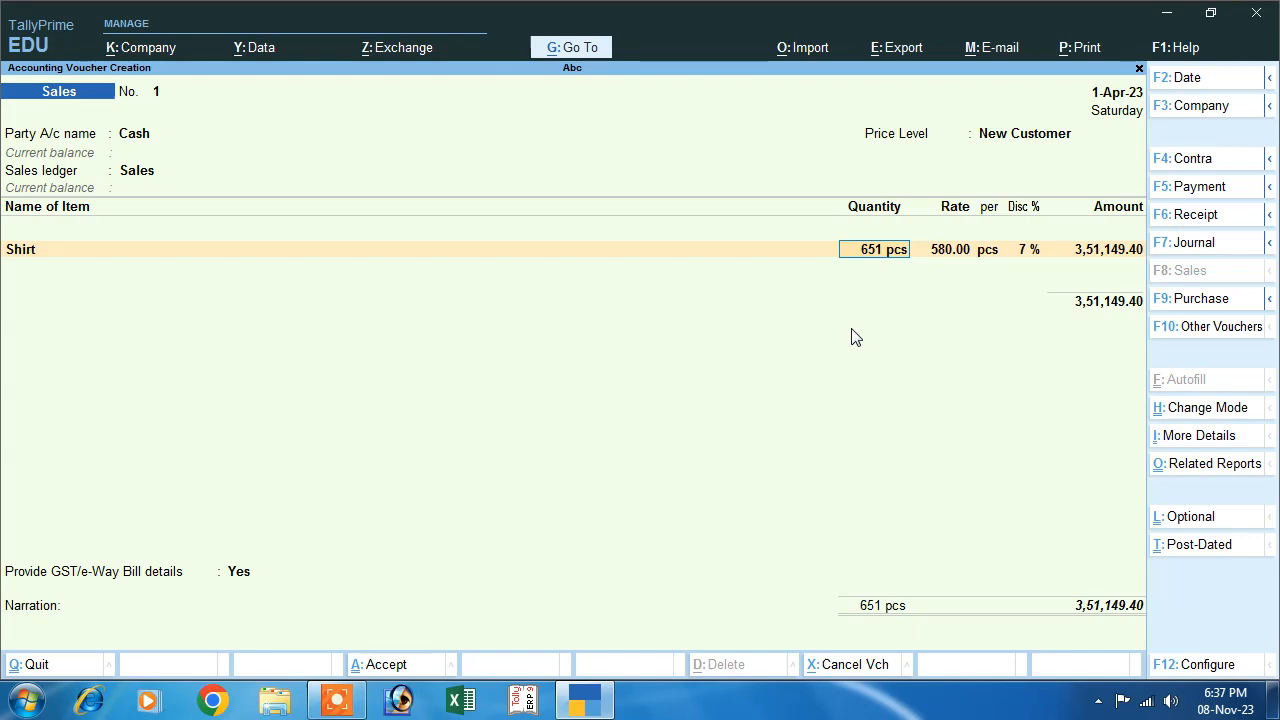
type("100")
key("Return")
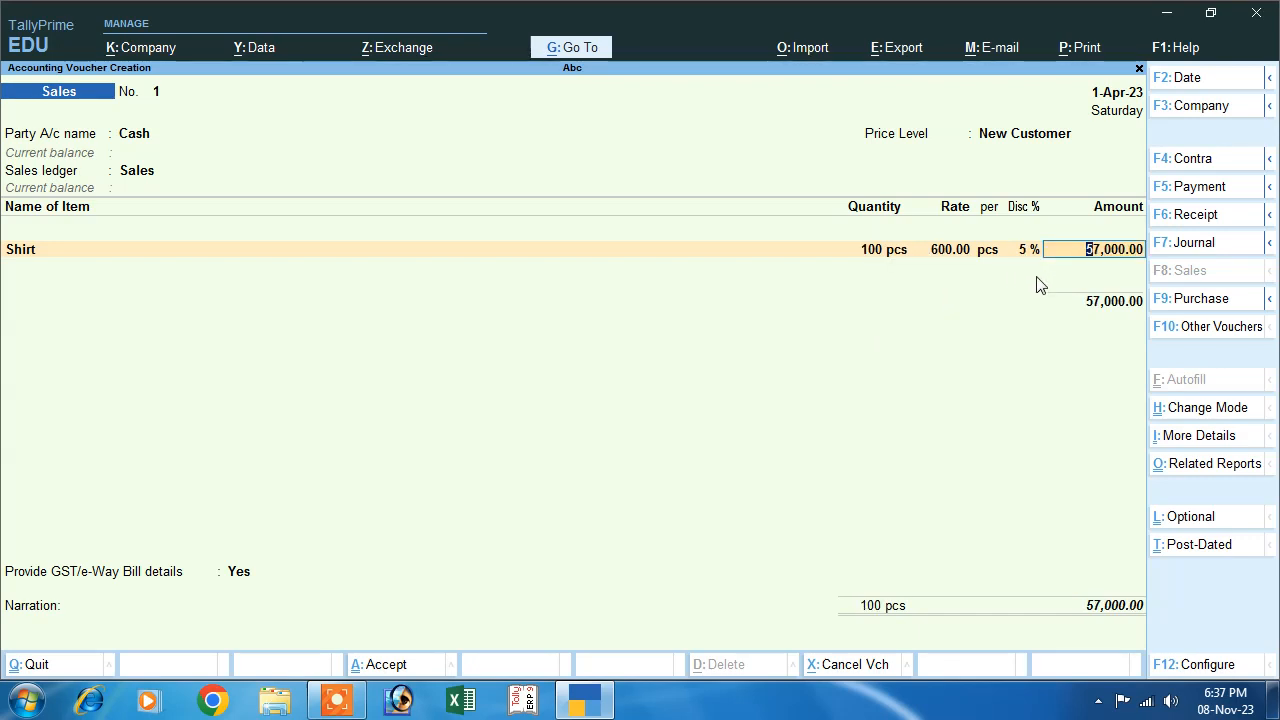
key("shift+Tab")
type("31")
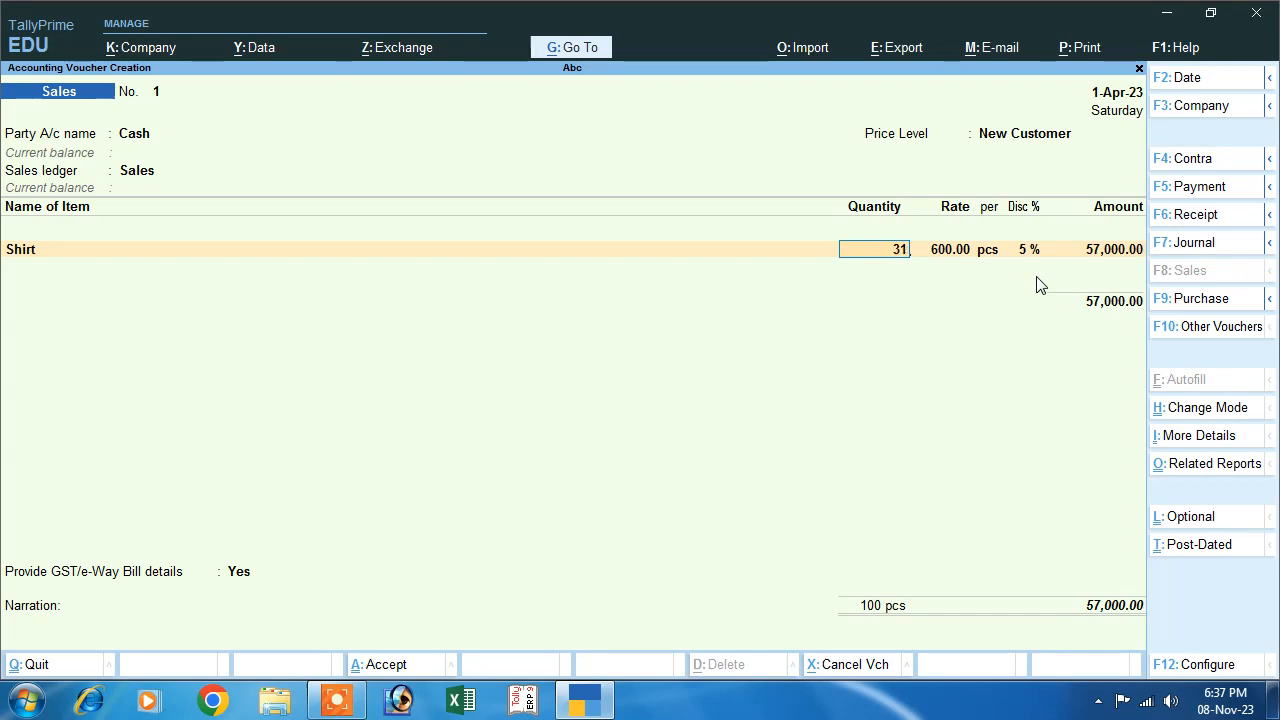
key("Return")
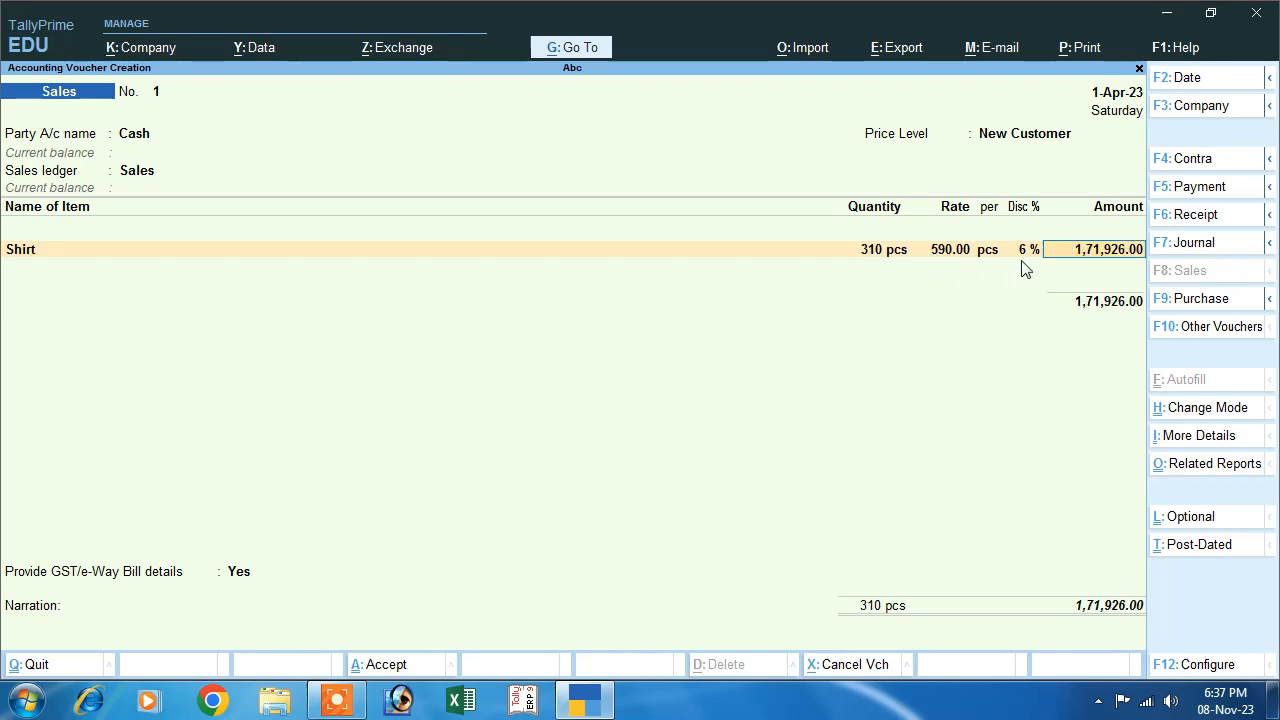
Step: Set the Shirt quantity to 700 pcs and apply the price list's rate and discount
key("shift+Tab")
type("700")
key("Return")
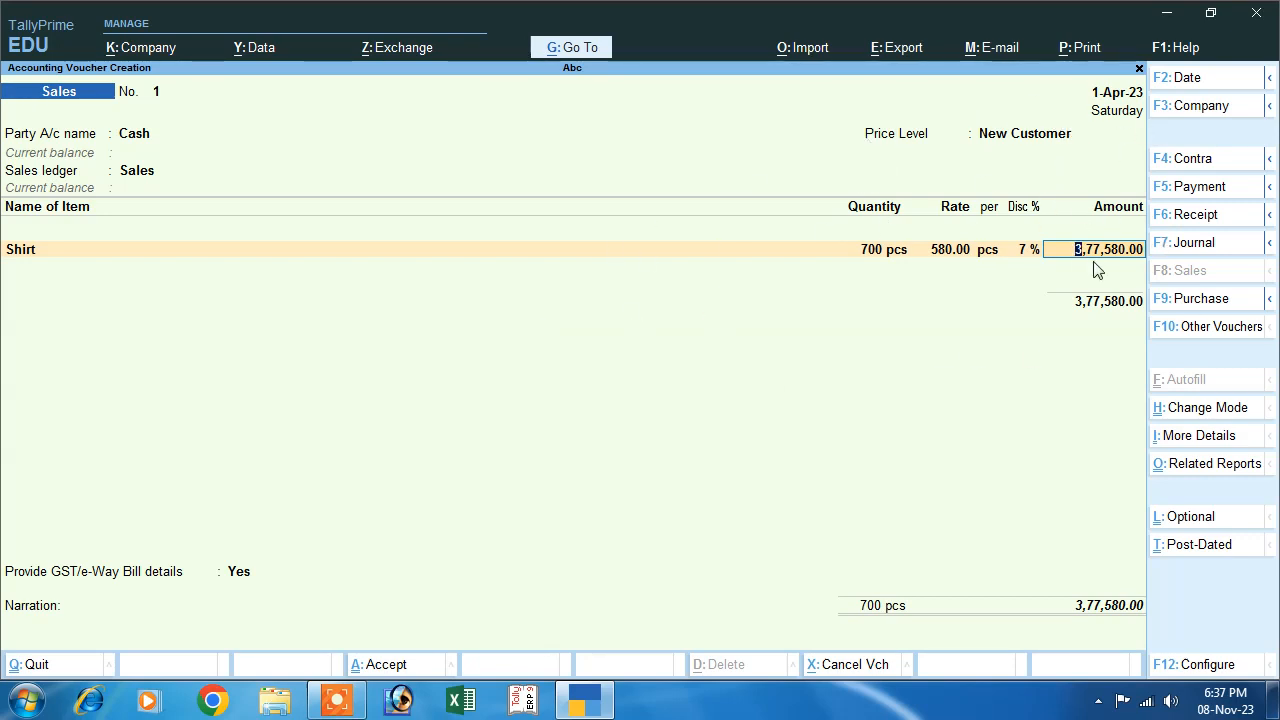
Step: End the voucher's entries after the Shirt line without tax ledgers, keeping GST/e-Way Bill details at Yes
key("Return")
key("Return")
key("Return")
key("Return")
key("Return")
key("Return")
key("Return")
key("Return")
key("Return")
key("Return")
key("Return")
key("Return")
key("Return")
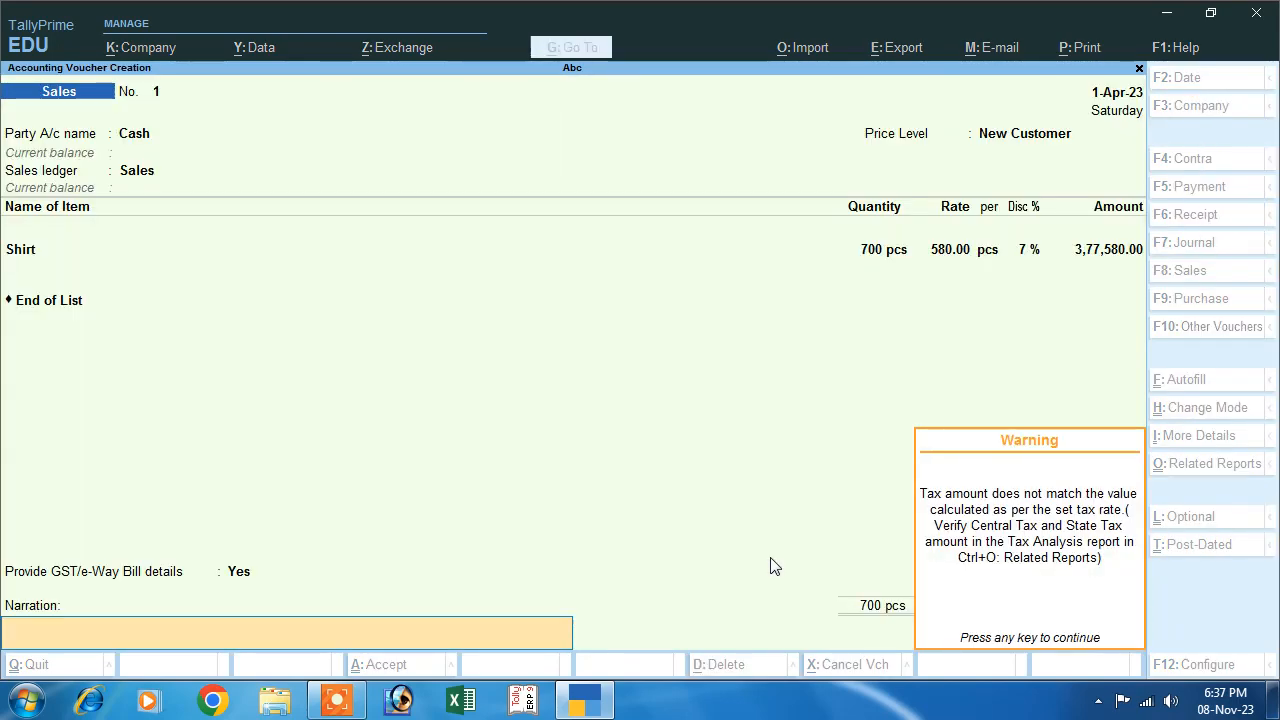
Step: Save the sales voucher with a blank narration and return to the Gateway of Tally
key("Return")
key("Return")
key("Return")
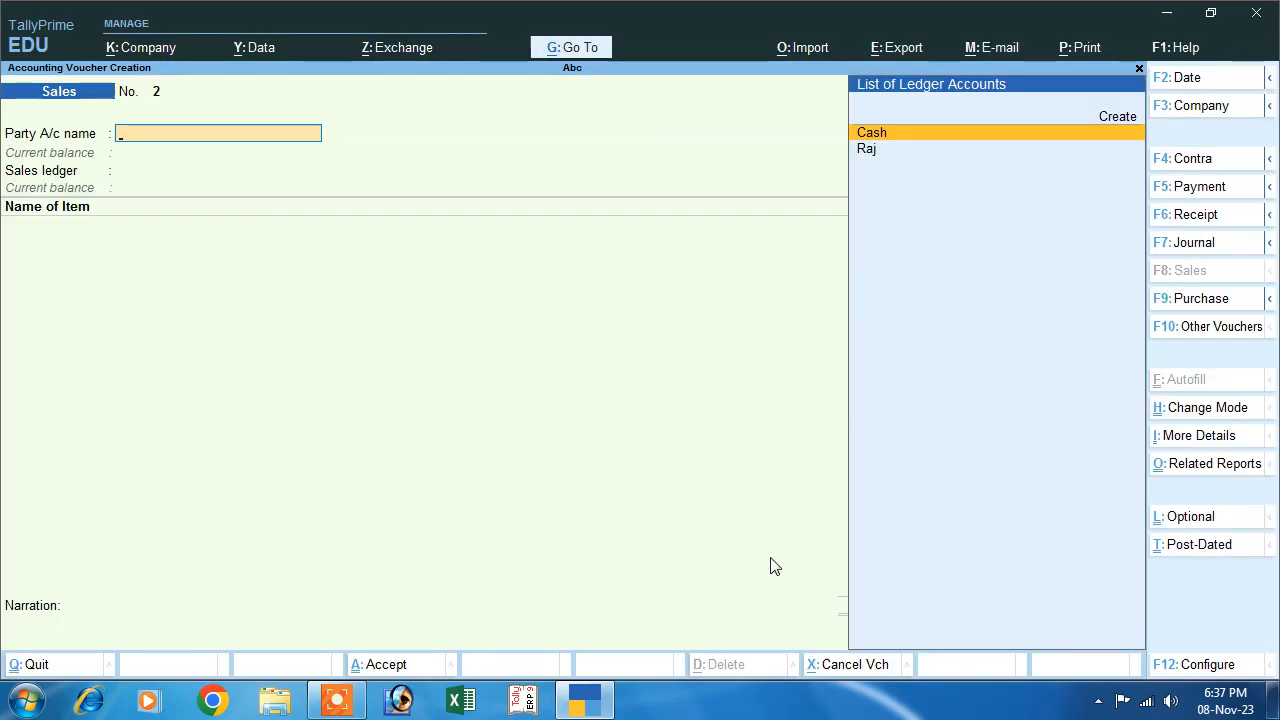
key("Escape")
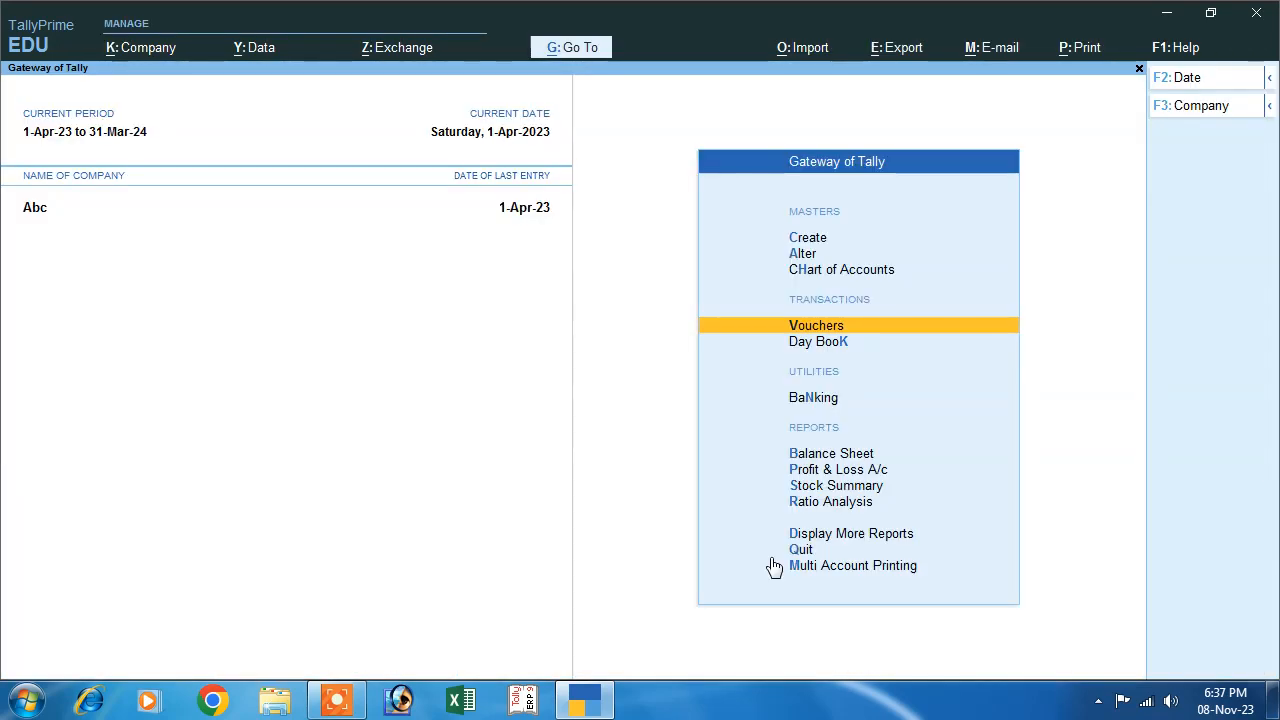
key("Escape")
key("Escape")
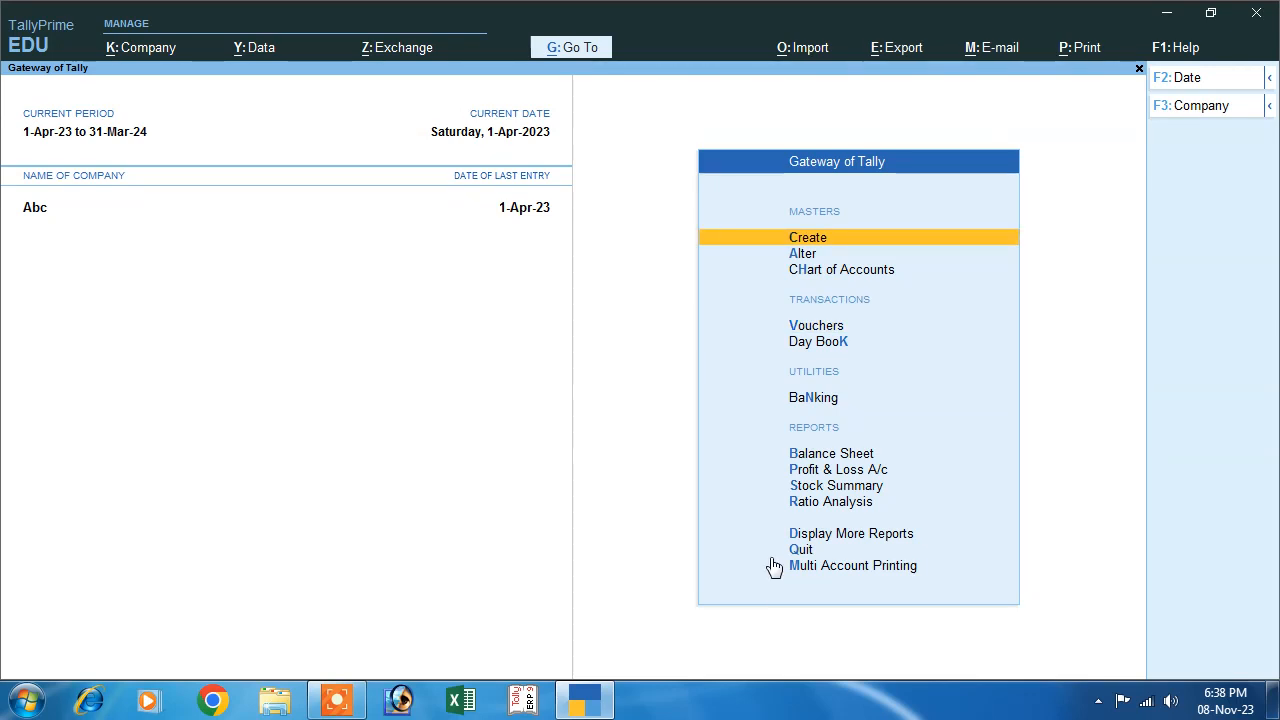